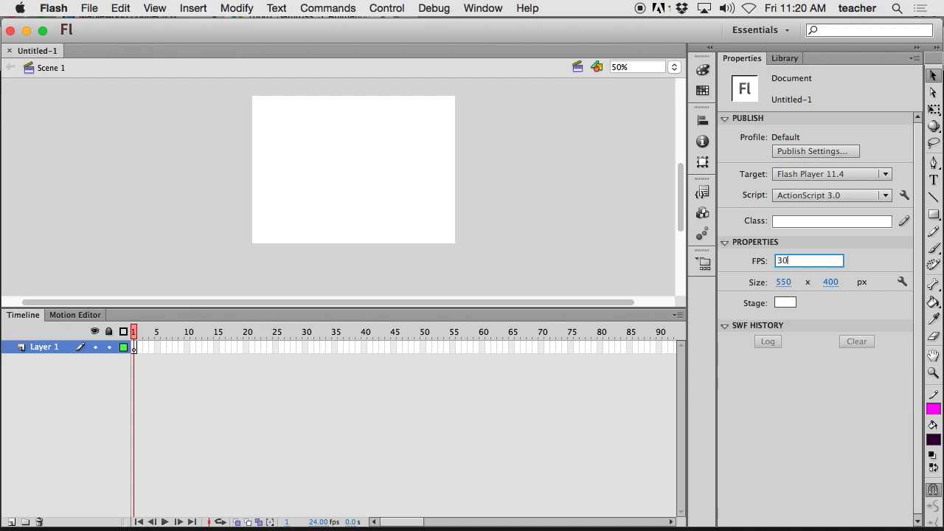
- Set the stage size to 1920 by 1080 px and fit the whole stage in view
left_click(783, 283)
type("1920")
key("Tab")
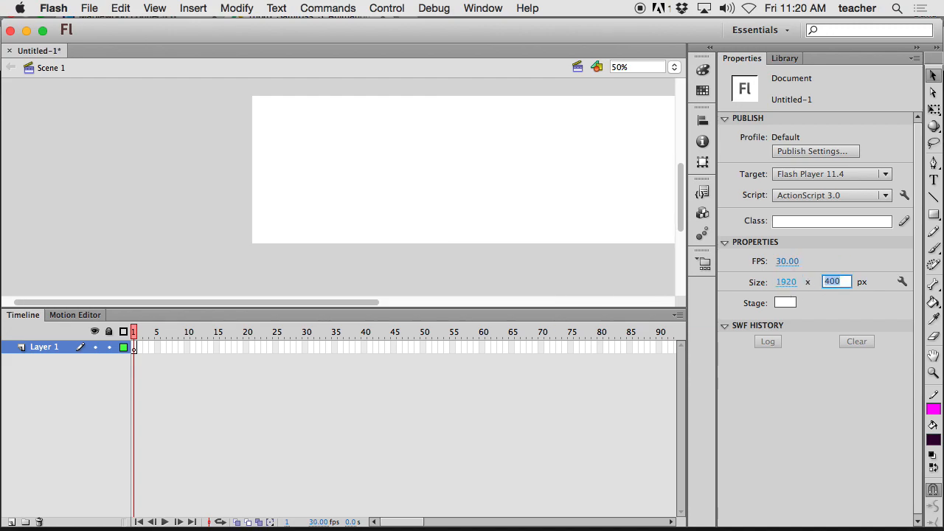
type("1080")
key("Return")
left_click(557, 264)
key("z")
left_click(456, 232, "alt")
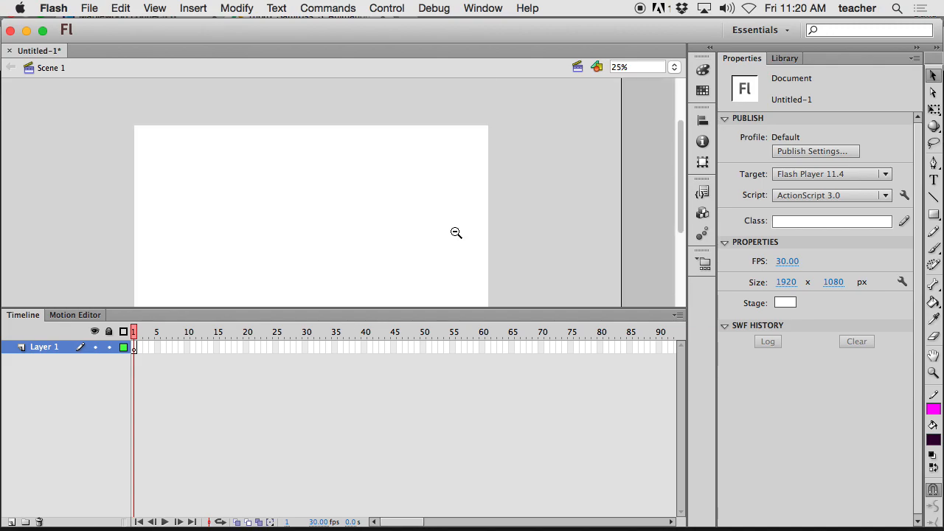
key("space")
left_click_drag(416, 231, 416, 197)
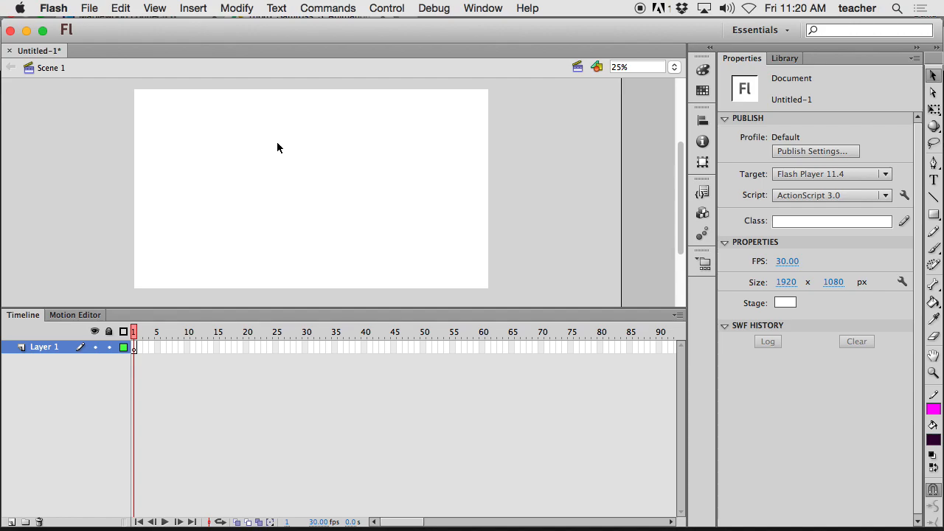
- Add a second layer above Layer 1, deleting the surplus third layer
left_click(132, 347)
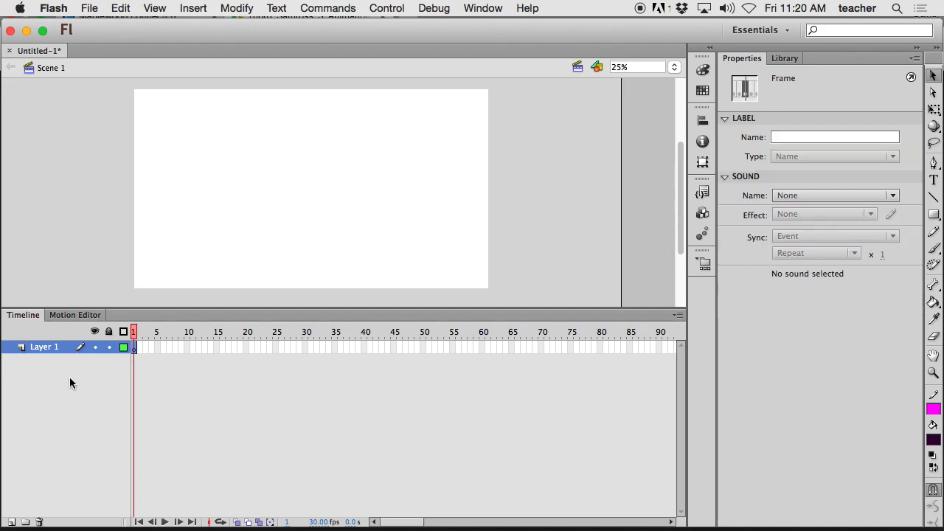
left_click(11, 522)
left_click(11, 521)
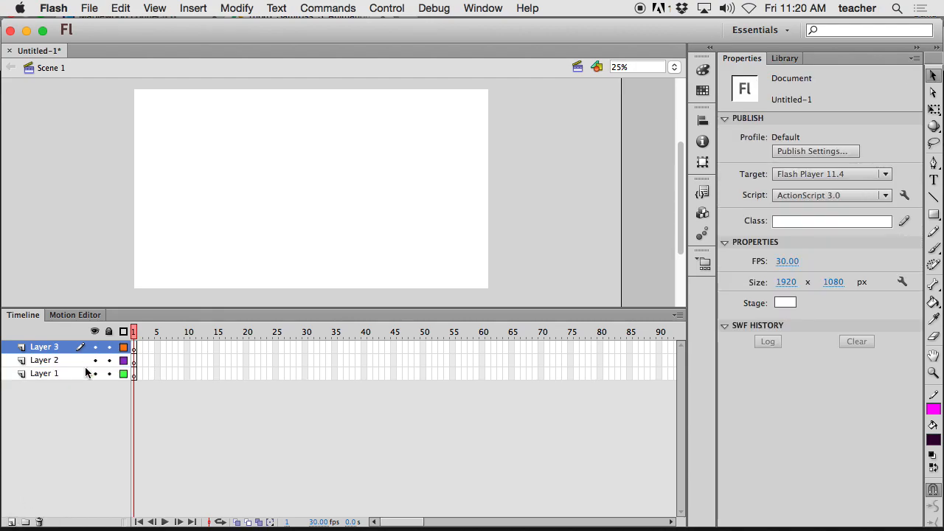
left_click(39, 522)
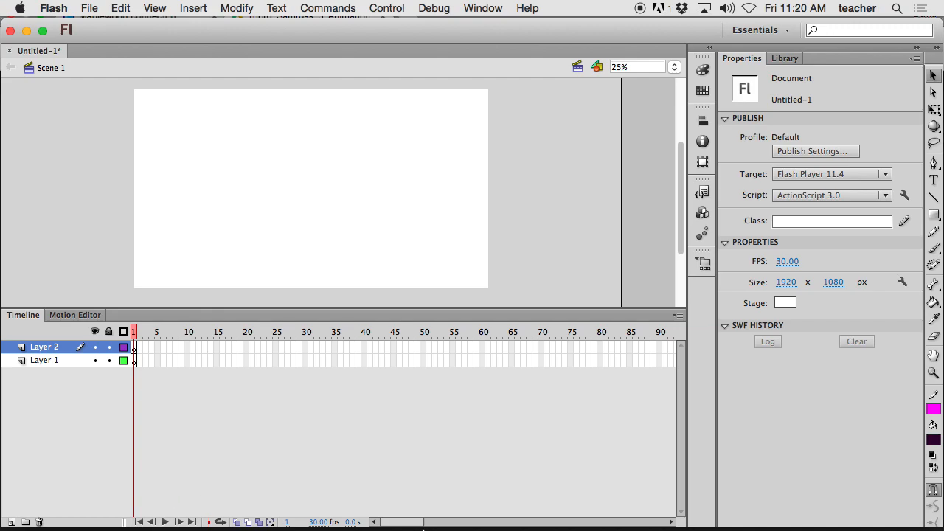
mouse_move(402, 528)
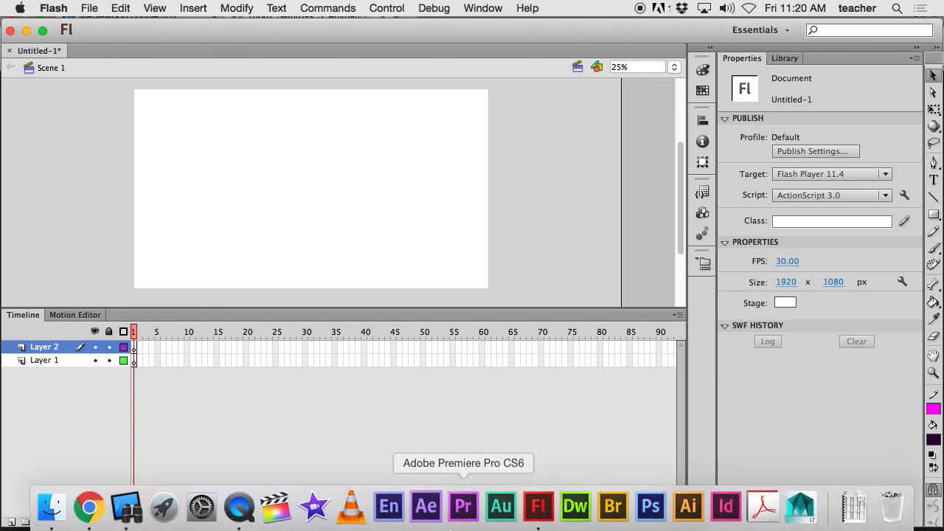
left_click(672, 512)
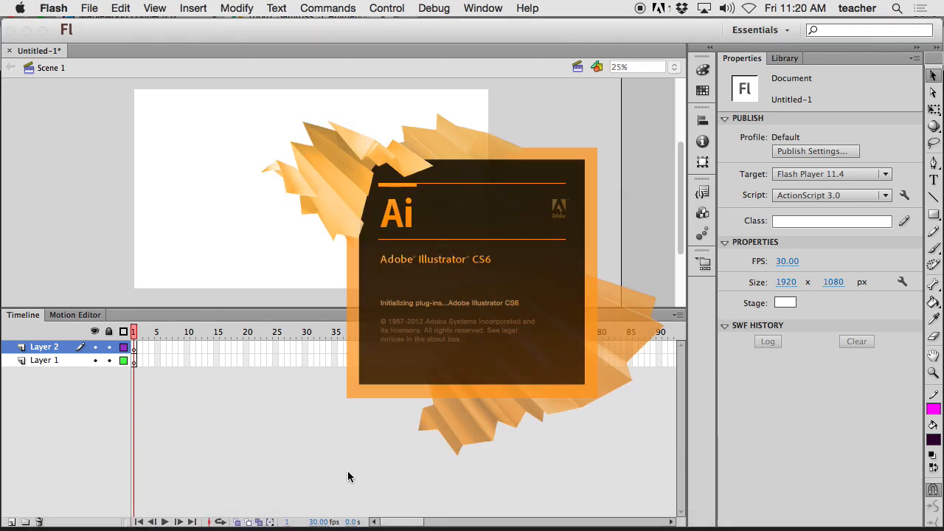
left_click(317, 471)
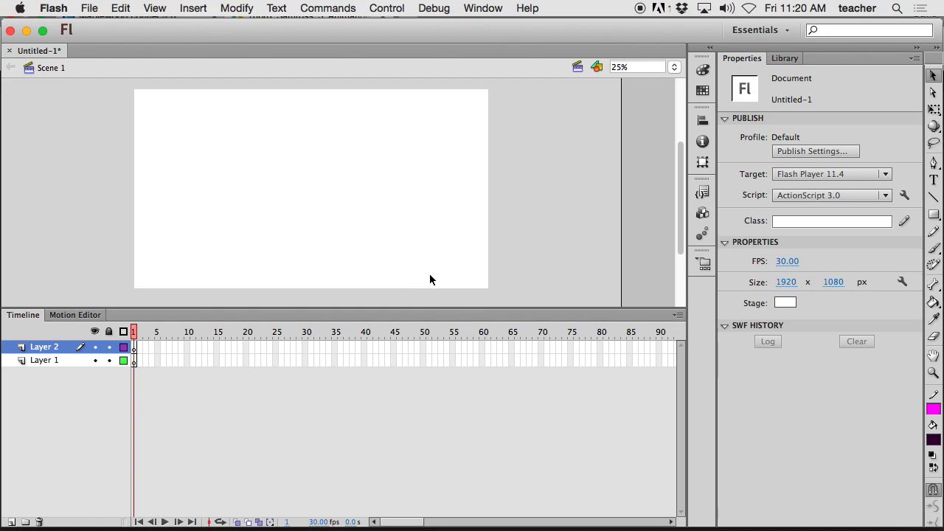
- Choose the Oval tool and set its stroke colour to none
left_click(934, 214)
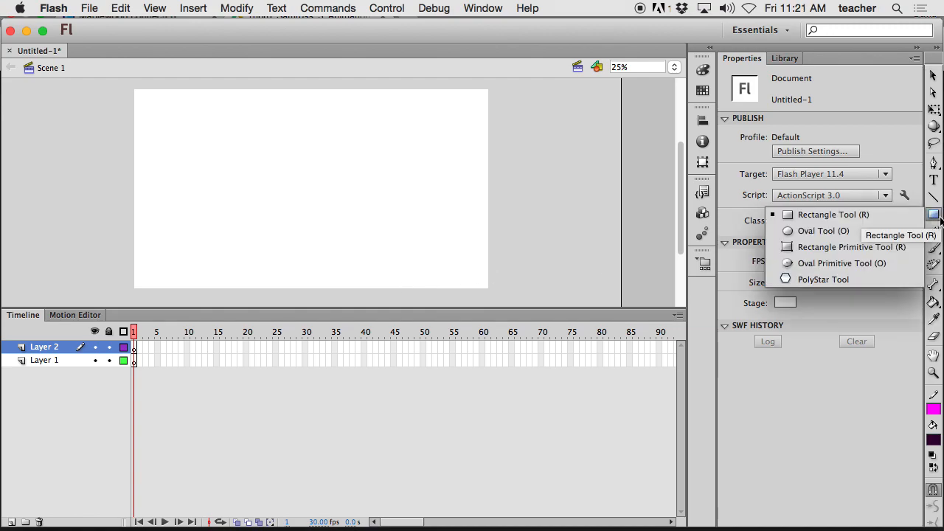
left_click(825, 230)
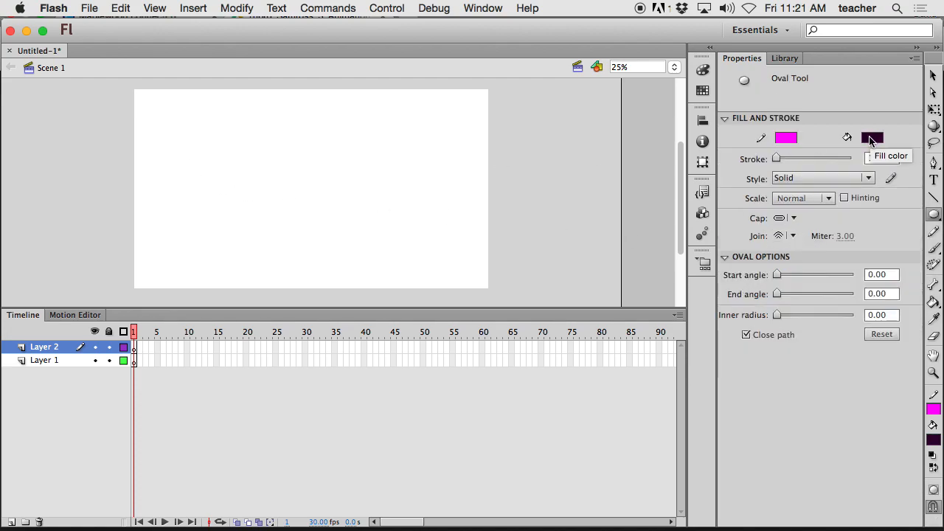
left_click(788, 141)
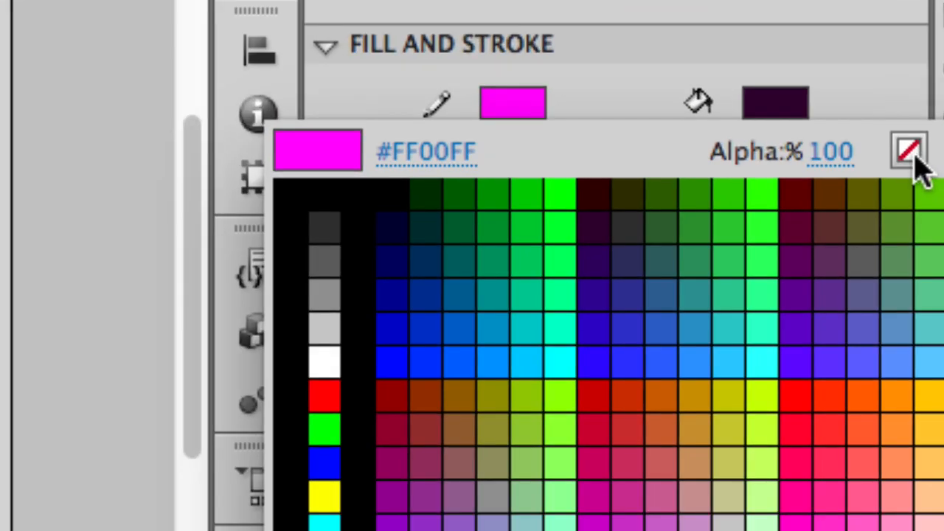
left_click(915, 156)
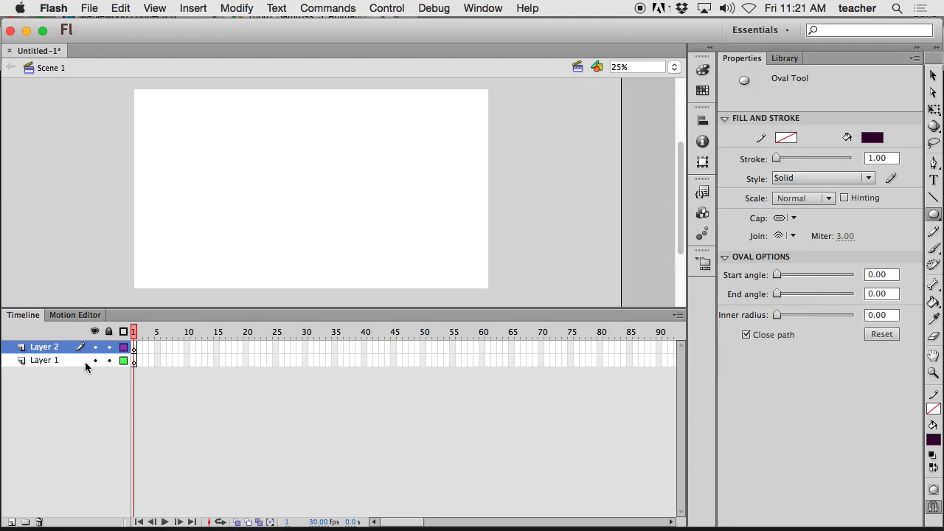
- Rename Layer 1 as "ball"
left_click(58, 359)
double_click(57, 359)
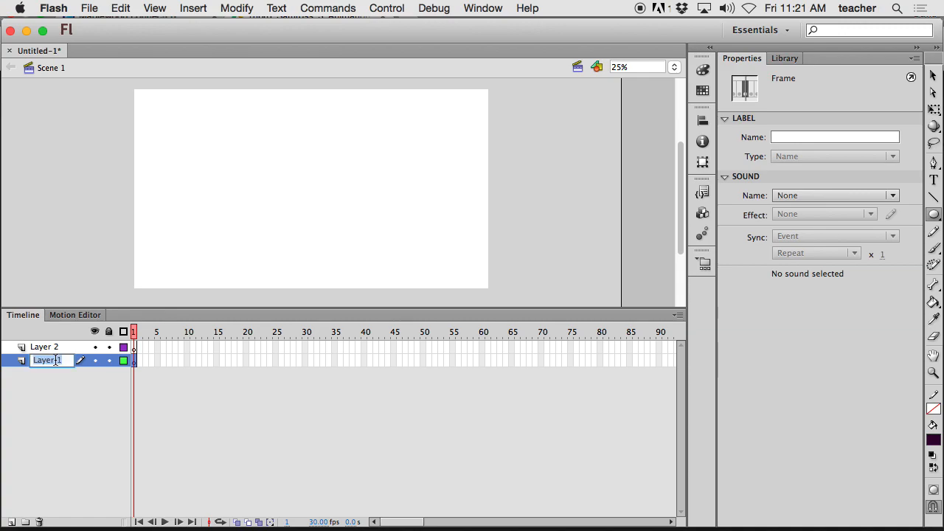
type("bakk")
key("BackSpace")
type("ll")
key("Return")
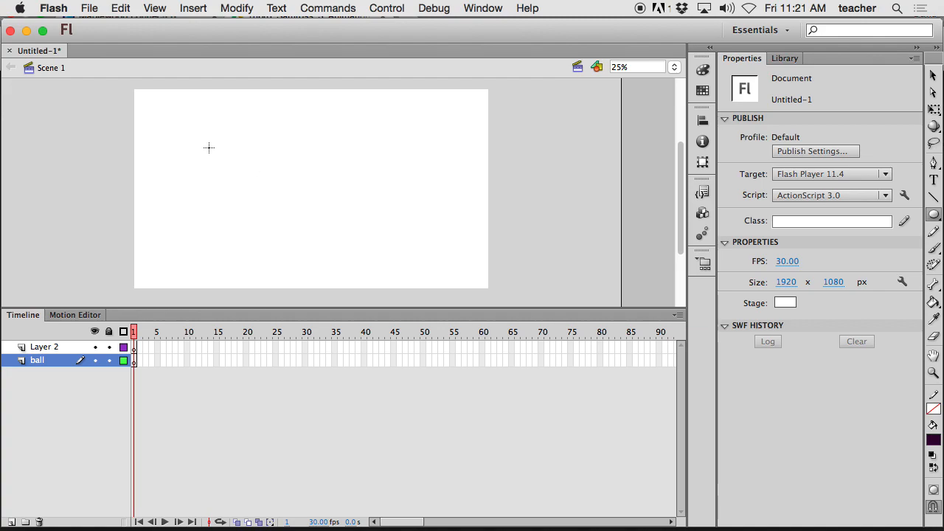
- Draw a dark purple circle about 412 px across, left of the stage's centre, on the ball layer
left_click_drag(209, 148, 271, 224)
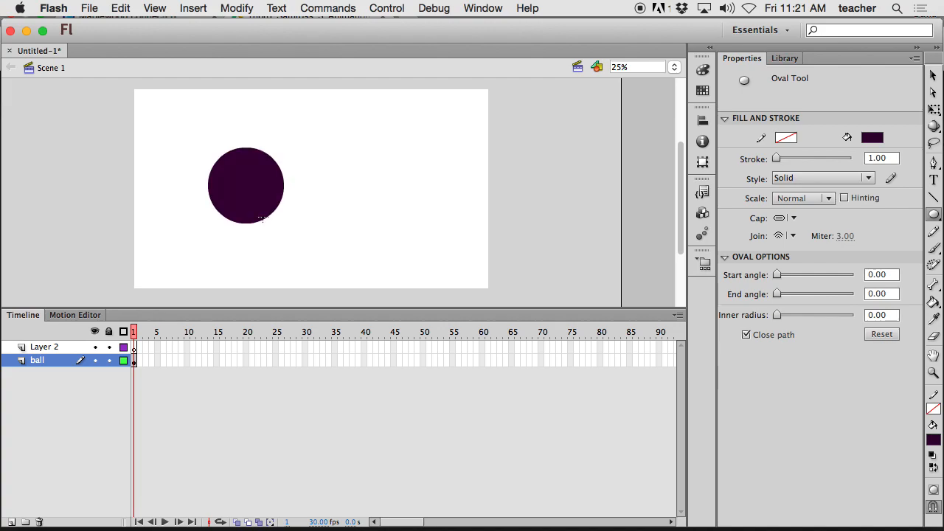
left_click(933, 75)
left_click(241, 172)
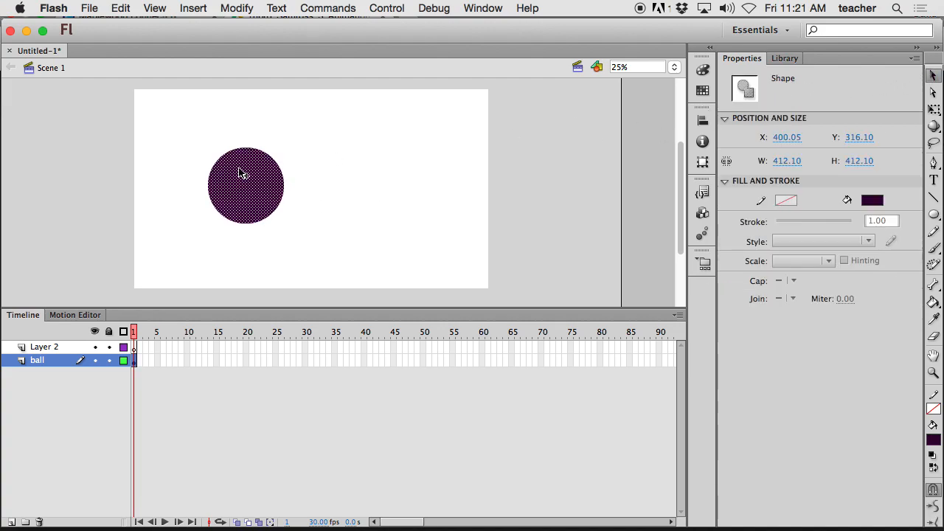
left_click(933, 109)
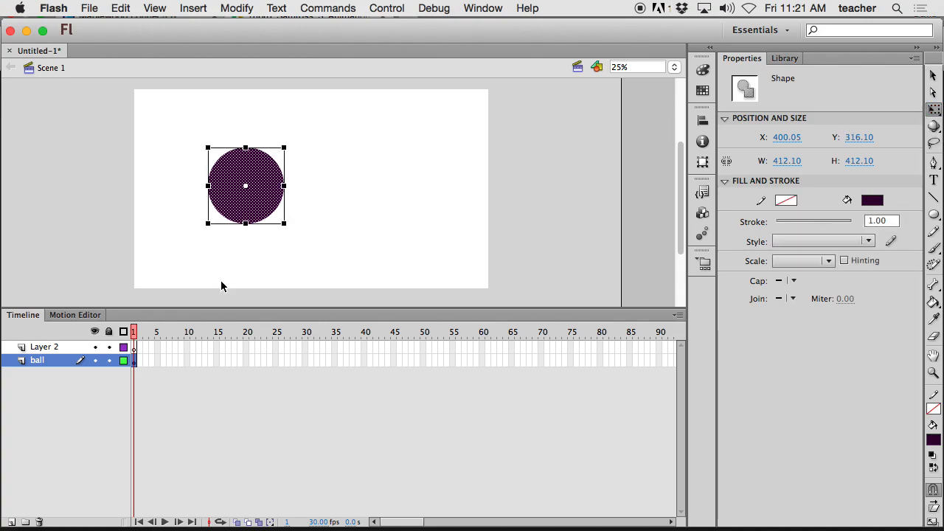
left_click(134, 384)
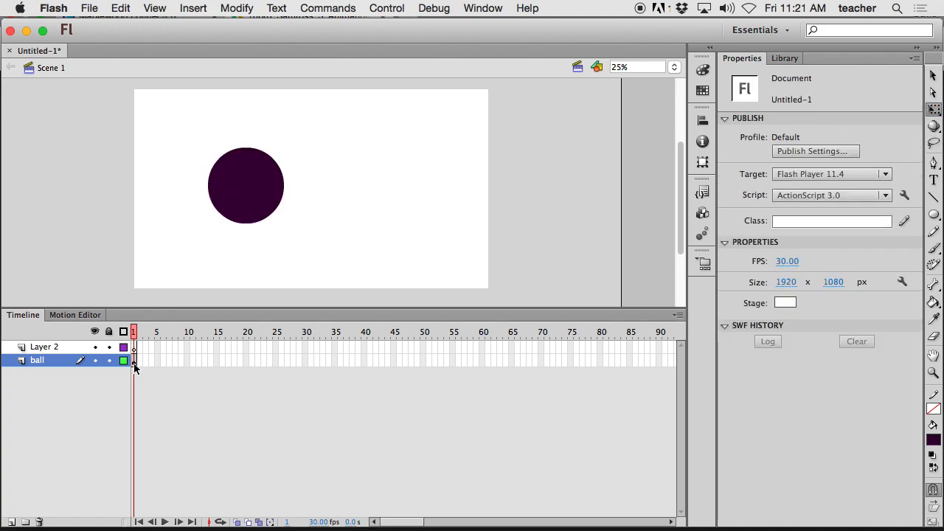
- Create a motion tween on the ball layer from frame 1, converting the circle to a symbol, and select the tween span
right_click(134, 365)
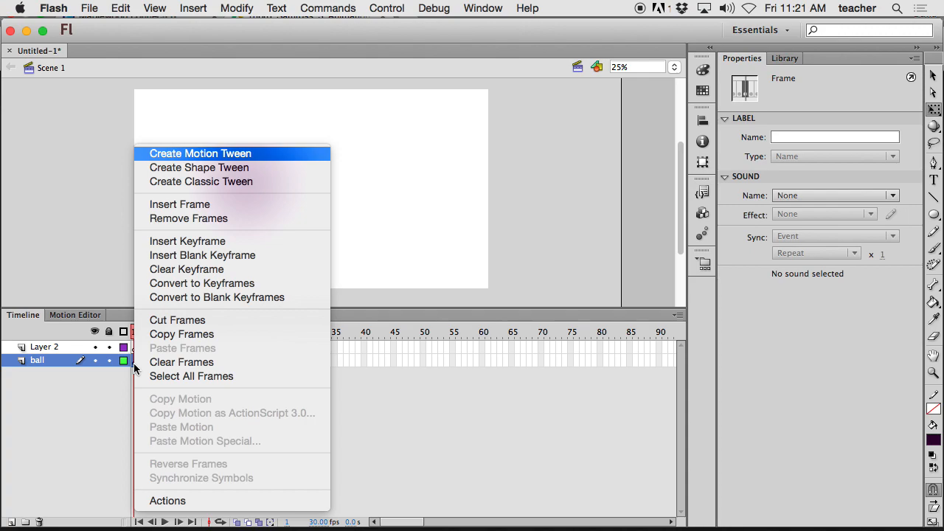
left_click(225, 153)
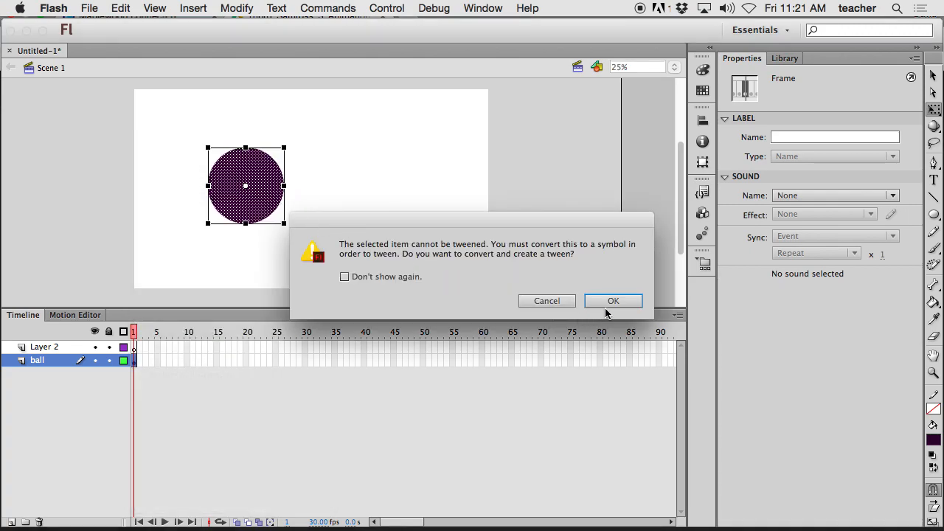
left_click(612, 299)
left_click_drag(306, 329, 134, 330)
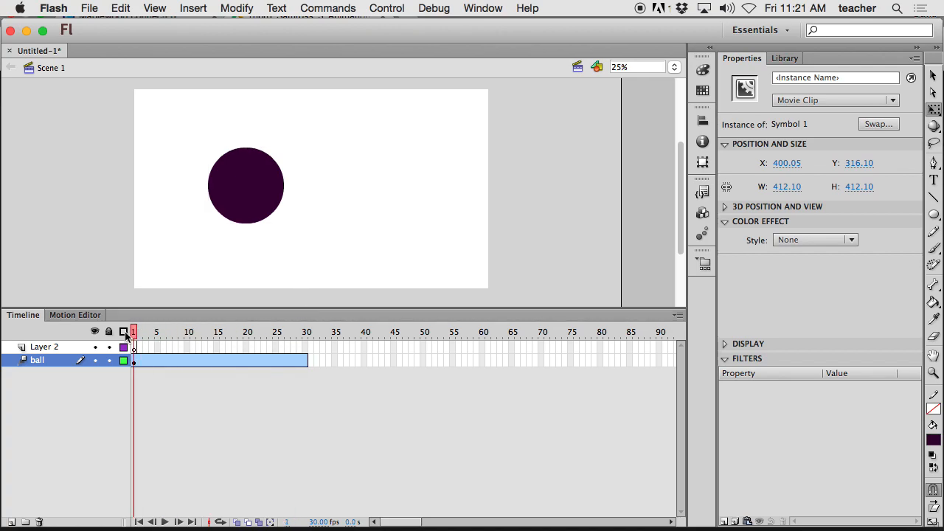
left_click(139, 330)
left_click(140, 361)
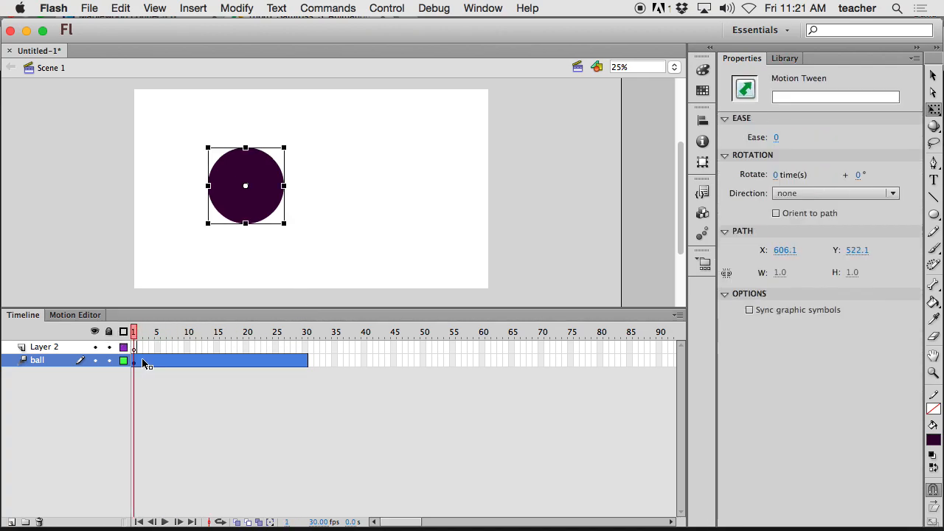
- Animate the ball to the stage's lower middle at frame 15 and to the stage's upper-right corner at frame 30
left_click_drag(144, 333, 217, 335)
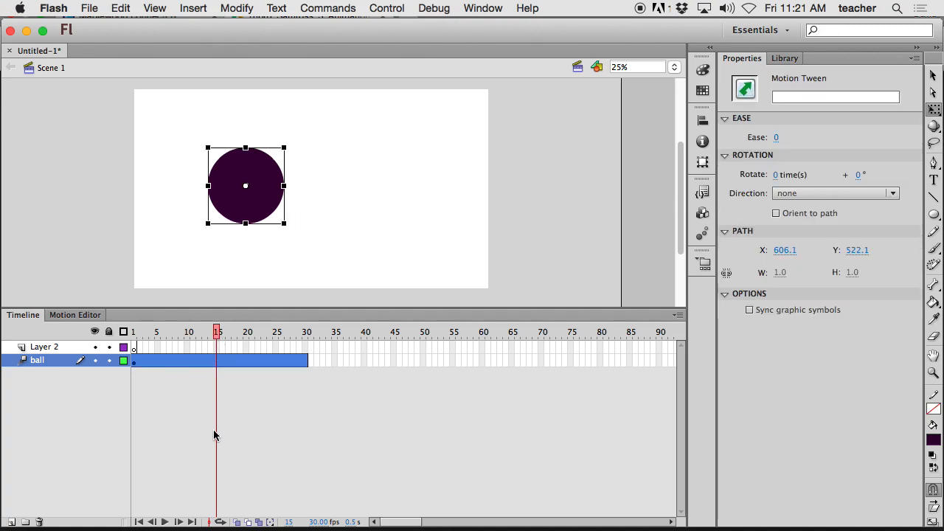
left_click_drag(261, 212, 351, 277)
left_click_drag(218, 333, 308, 332)
left_click(362, 275)
left_click_drag(362, 275, 477, 158)
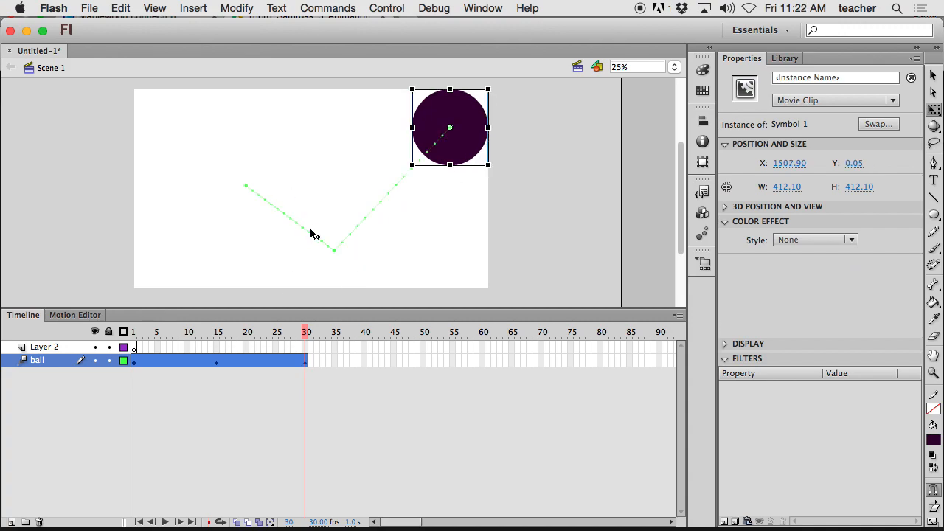
- Shift the motion path's middle anchor to the right and convert it to a smooth curve with the Convert Anchor Point tool
left_click(335, 251)
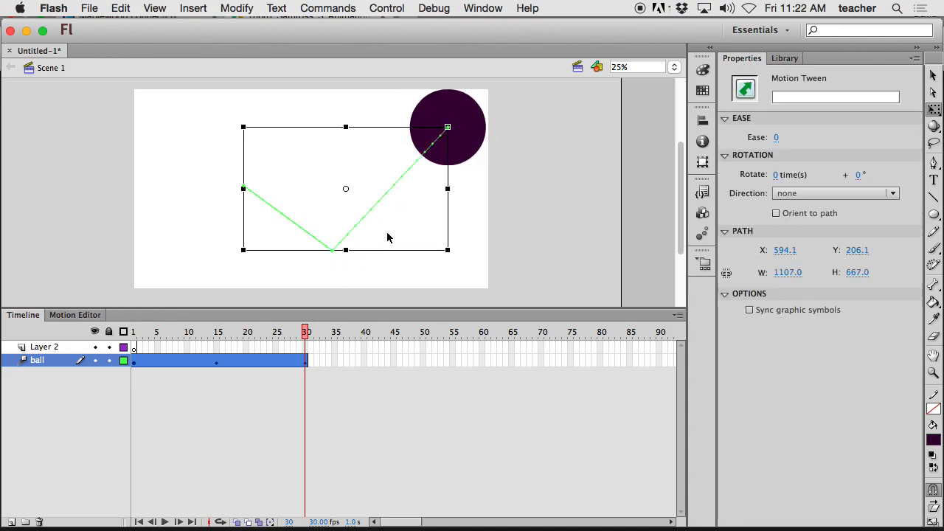
key("a")
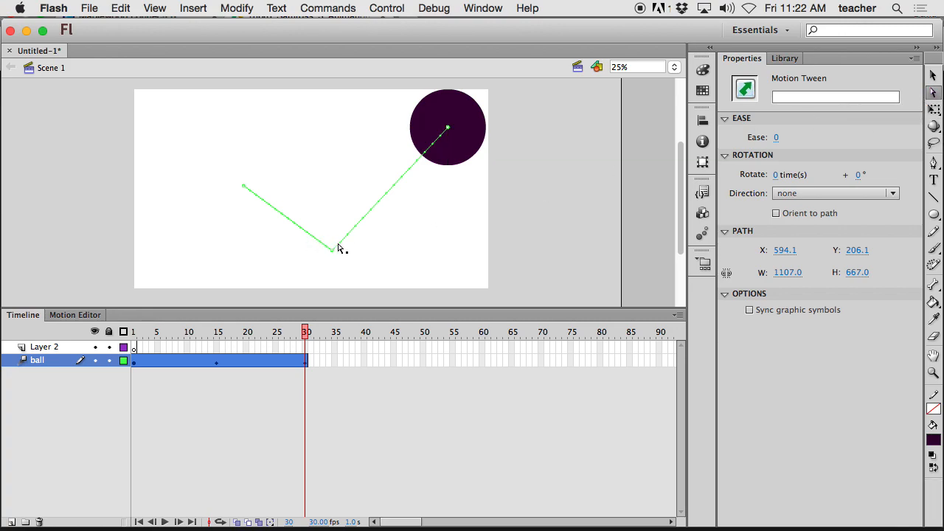
left_click_drag(333, 255, 363, 259)
left_click(934, 163)
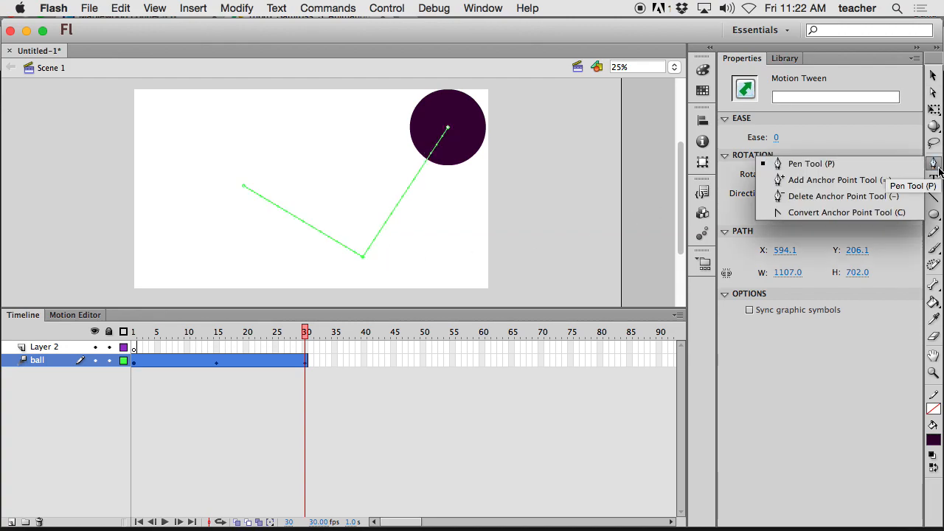
left_click(849, 212)
left_click_drag(364, 259, 259, 266)
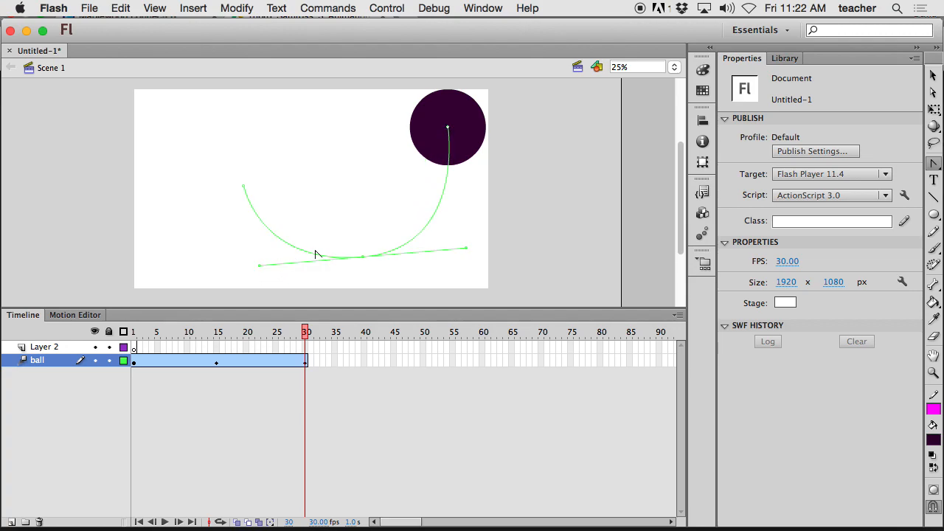
left_click_drag(306, 331, 135, 311)
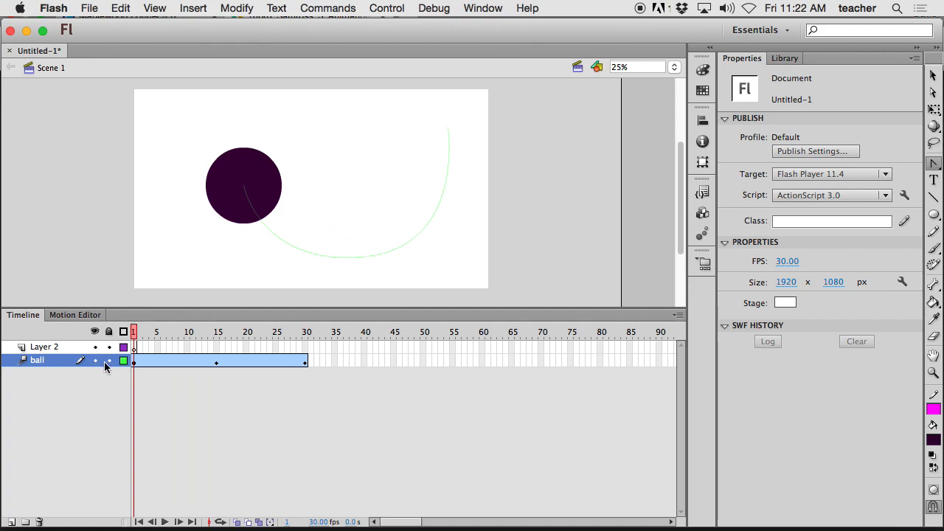
- Lock and hide the ball layer, and choose the Rectangle tool for drawing on Layer 2
left_click(137, 346)
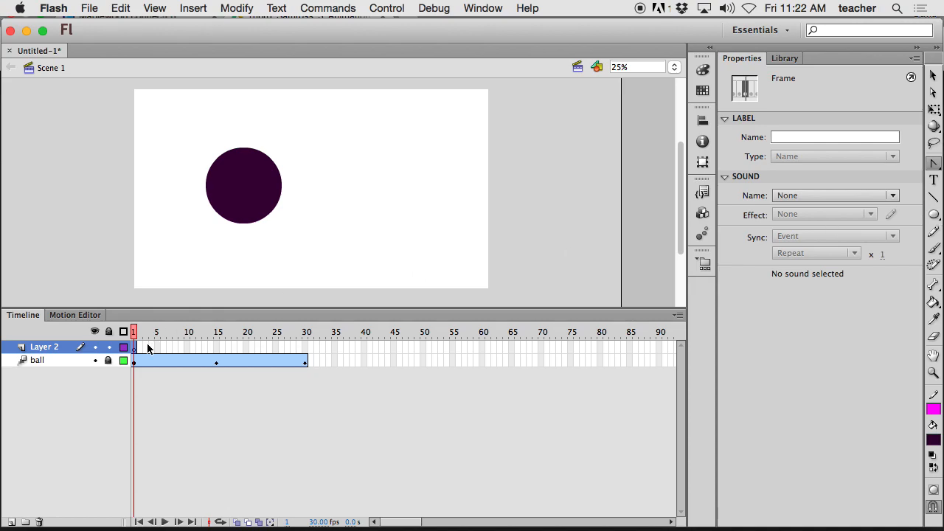
left_click(95, 360)
left_click(934, 214)
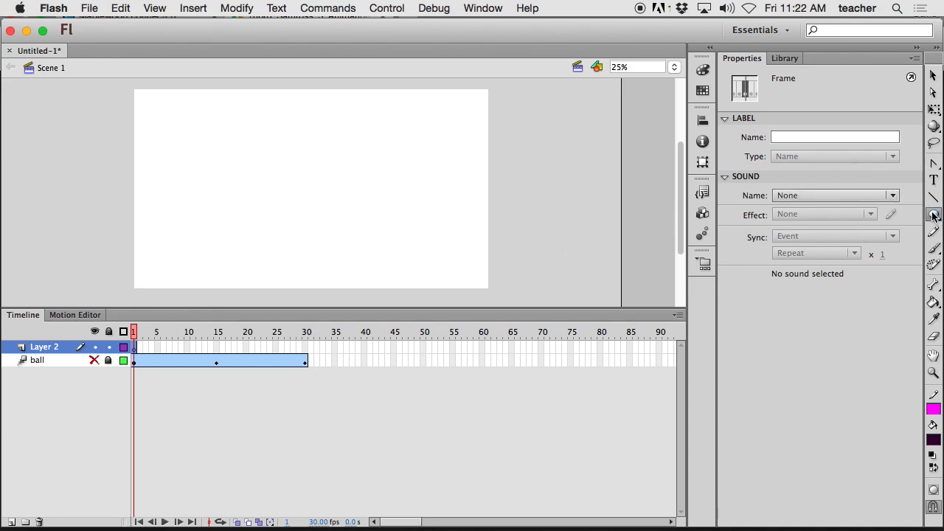
left_click(834, 214)
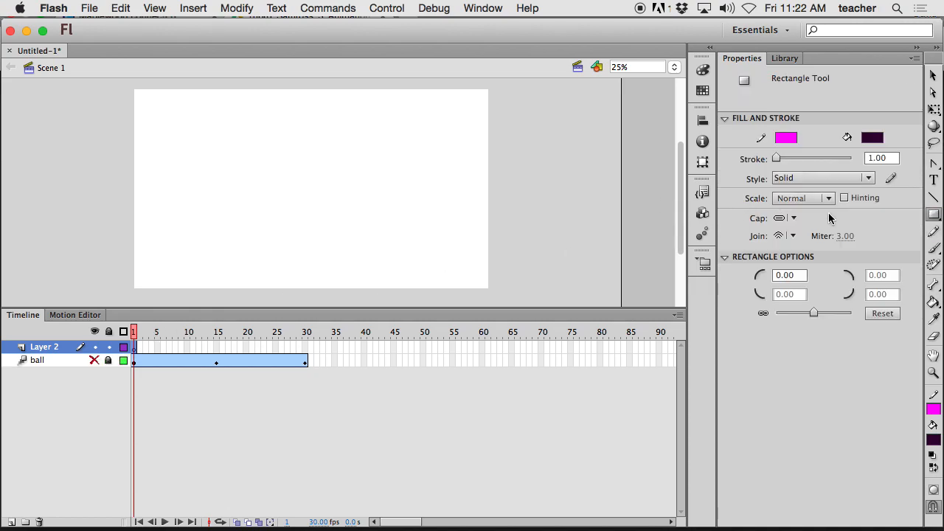
- Rename Layer 2 as "squeare ball"
double_click(47, 347)
type("s")
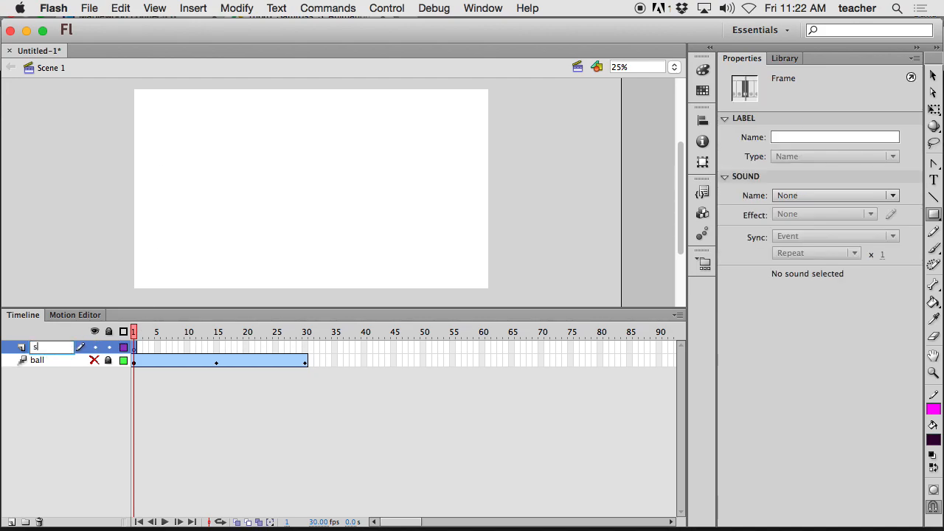
type("quare ball")
key("Return")
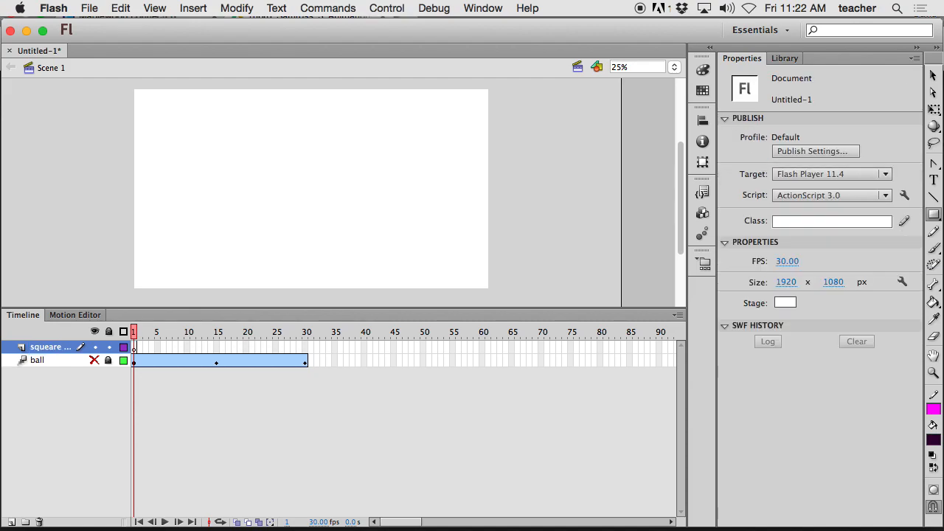
left_click(136, 346)
left_click_drag(175, 126, 246, 208)
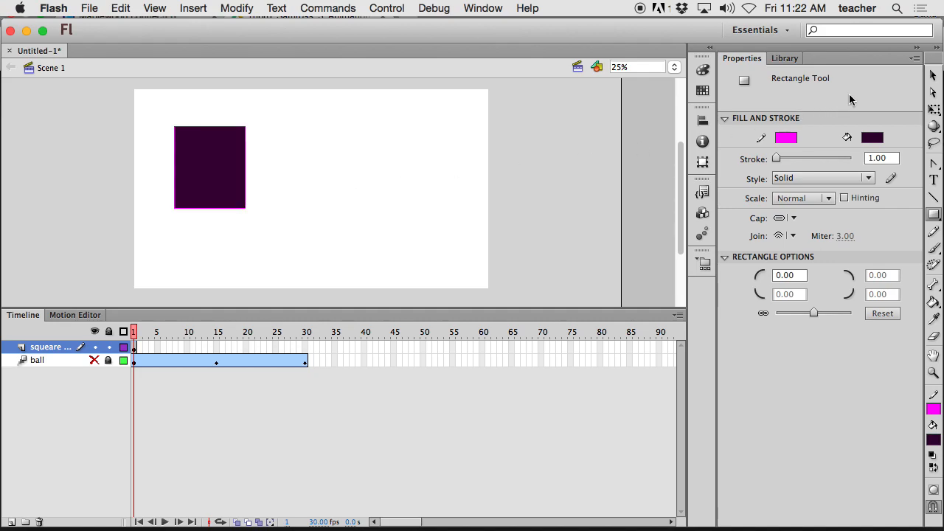
left_click(932, 77)
left_click_drag(283, 105, 111, 238)
key("Delete")
- Draw a square about 390 px wide on the stage's left side with the Rectangle tool, using no stroke and a bright green fill
left_click(934, 214)
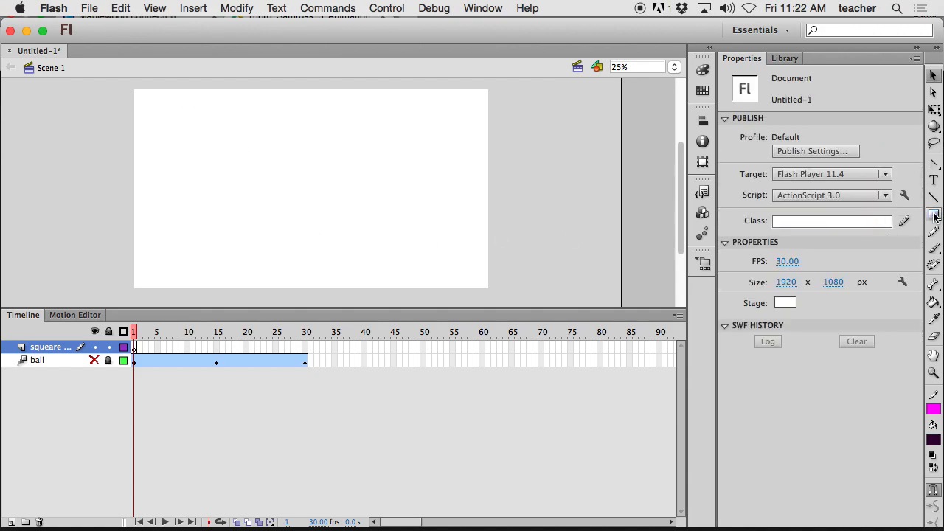
left_click(787, 139)
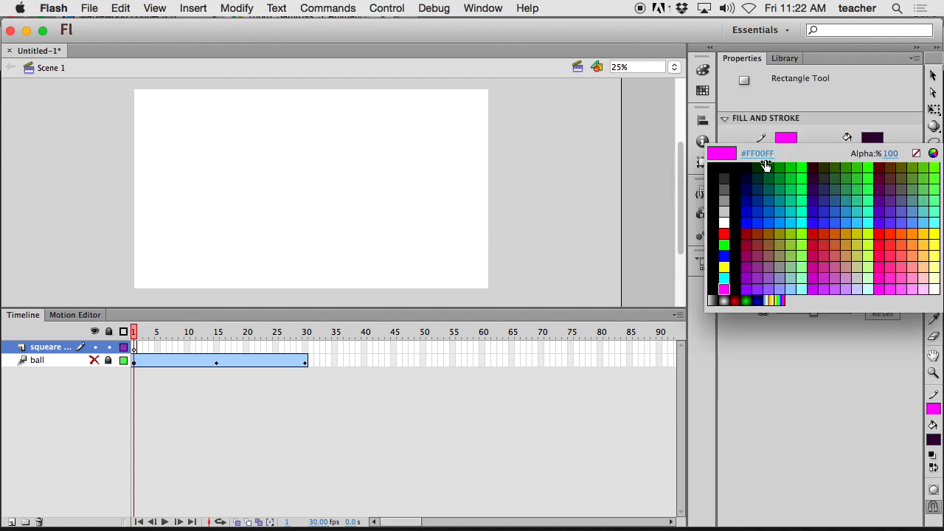
left_click(915, 153)
left_click(877, 141)
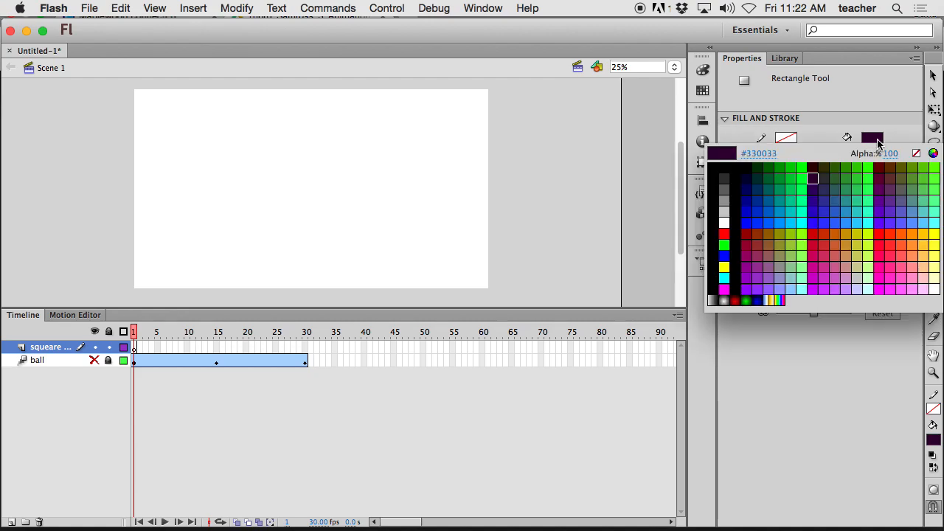
left_click(870, 180)
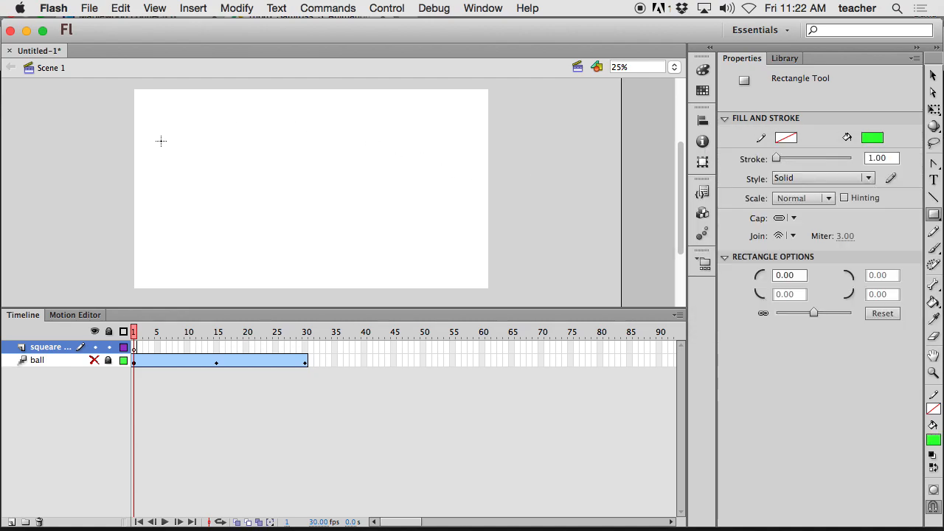
left_click_drag(149, 134, 220, 206)
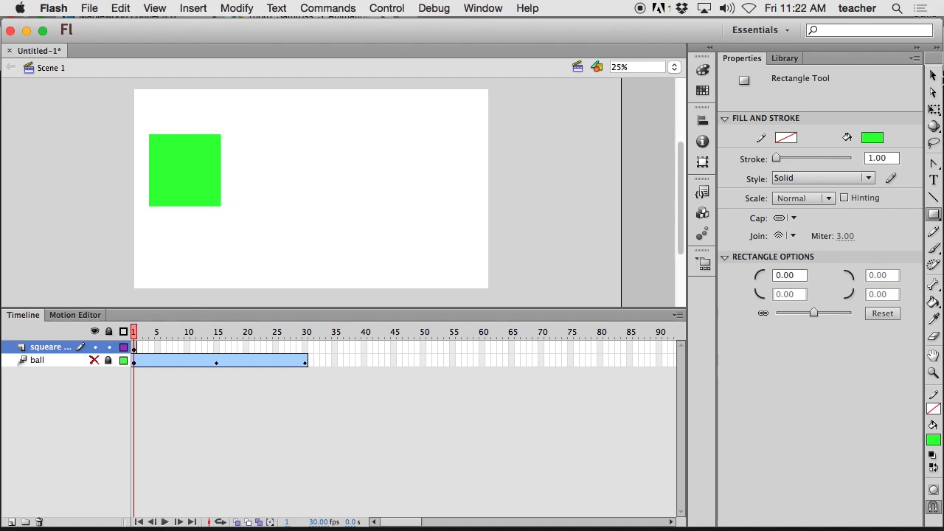
- Create a shape tween on frame 1 of the "squeare ball" layer and insert a keyframe at frame 30
left_click(933, 75)
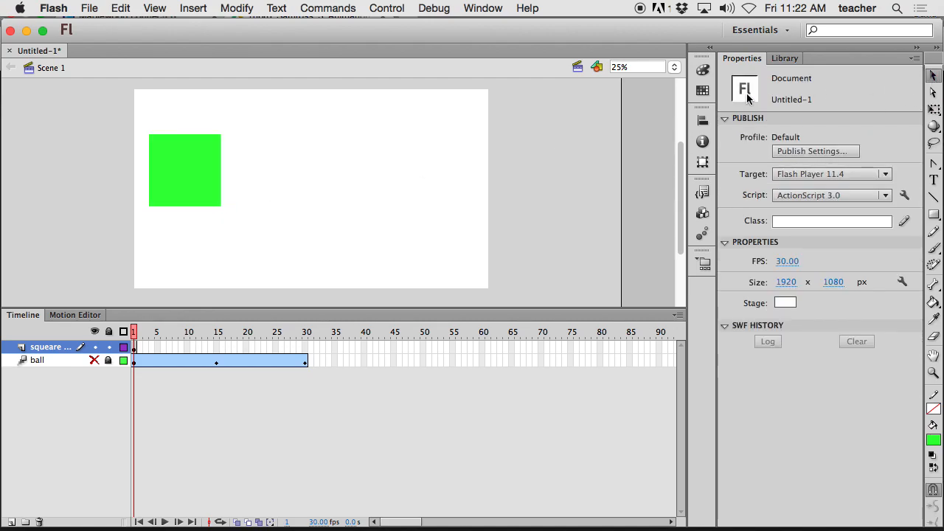
left_click(136, 348)
right_click(137, 352)
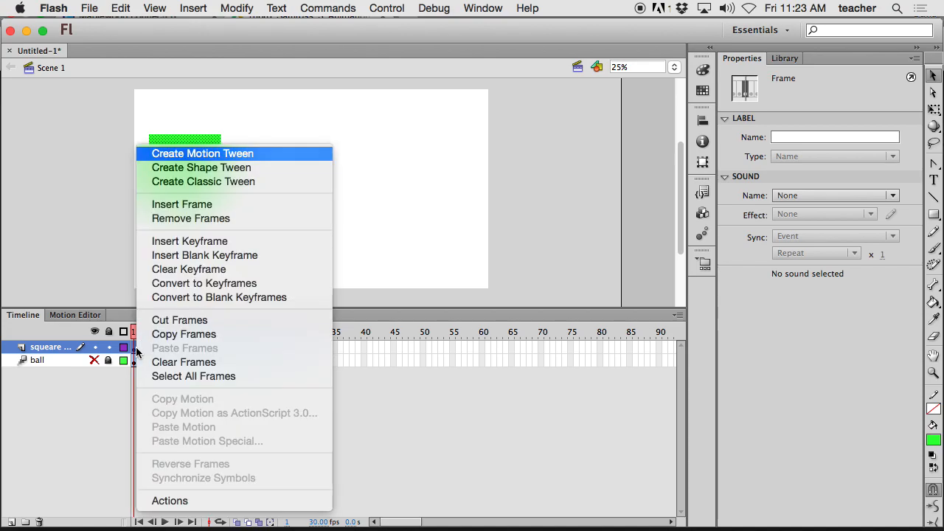
left_click(233, 169)
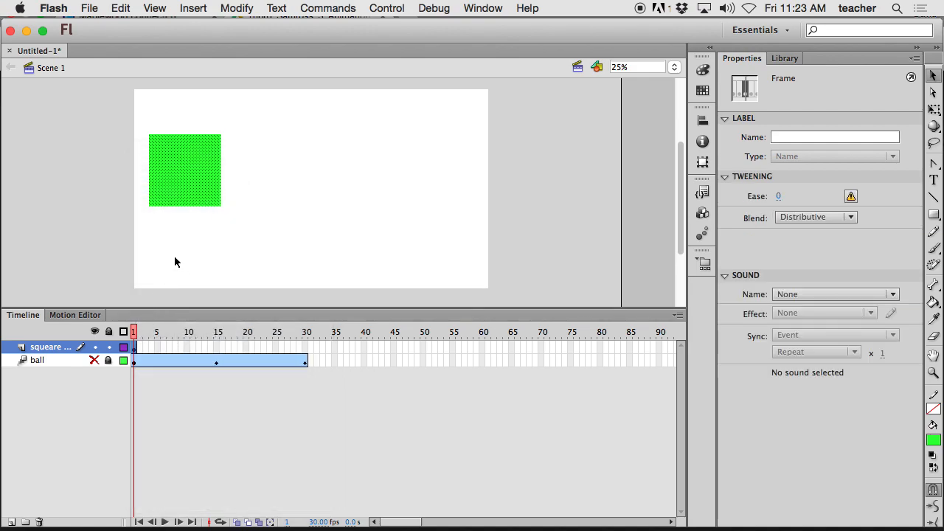
left_click_drag(134, 332, 304, 335)
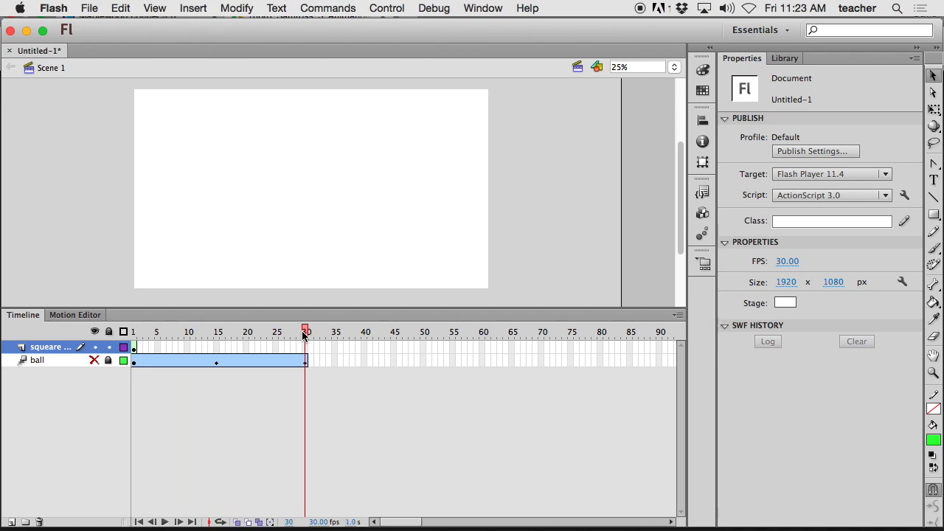
right_click(306, 349)
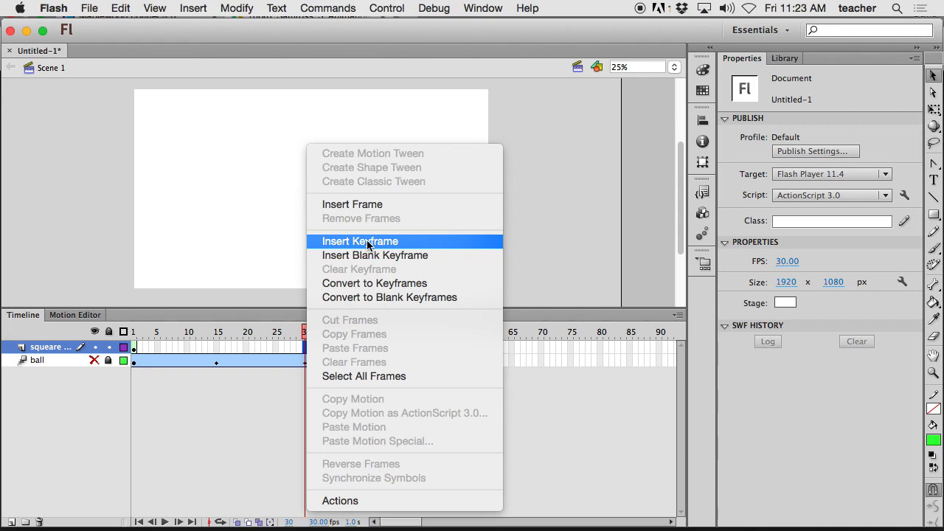
left_click(368, 246)
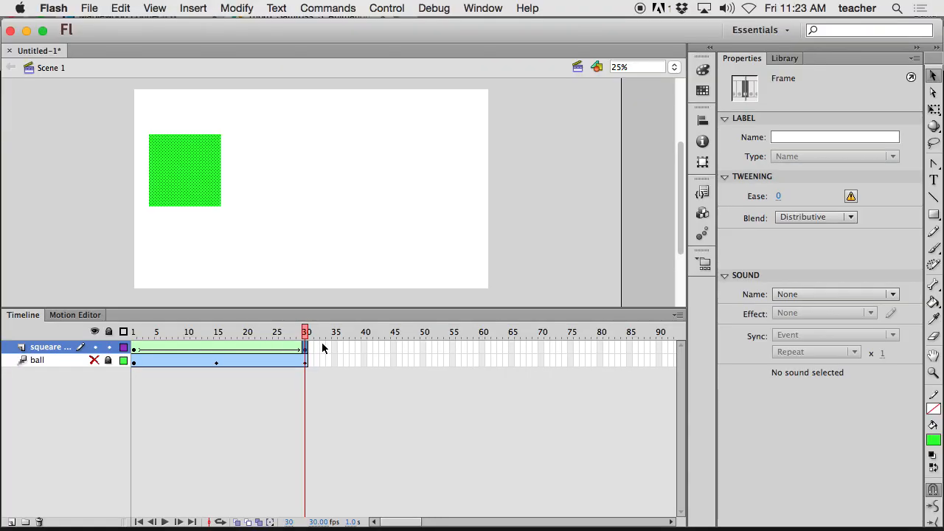
- At frame 30, pull the square's lower-right corner outward with the Subselection tool until the shape measures about 640 by 616 px
left_click(134, 350)
left_click(133, 351)
left_click_drag(134, 332, 306, 334)
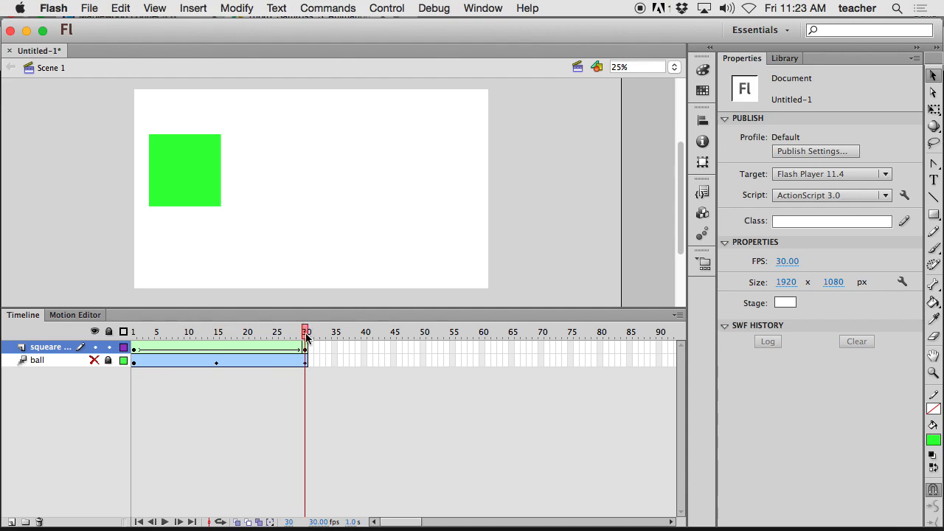
left_click(306, 349)
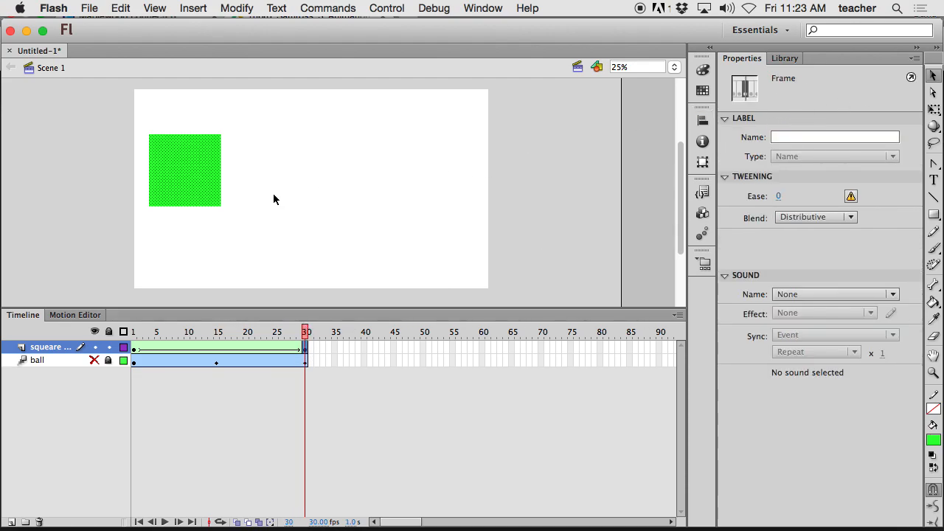
left_click(933, 92)
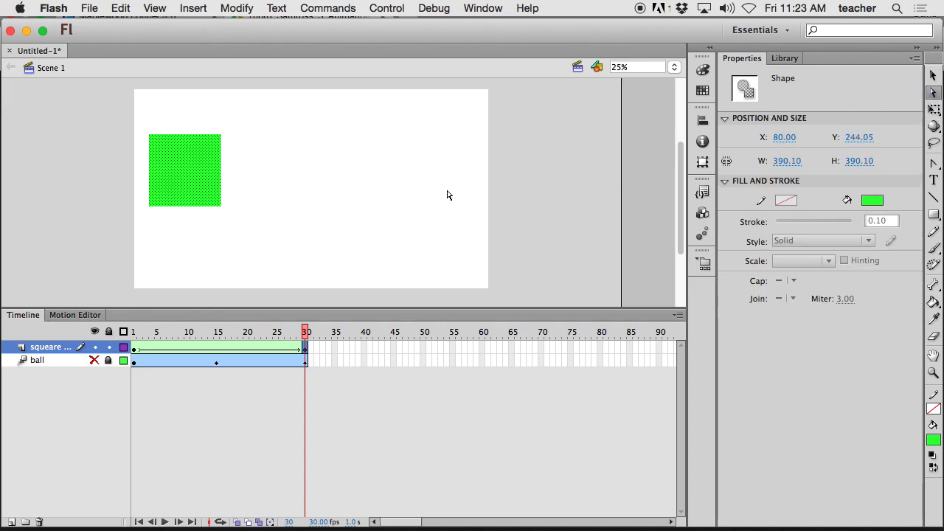
left_click(222, 209)
left_click_drag(221, 212, 269, 254)
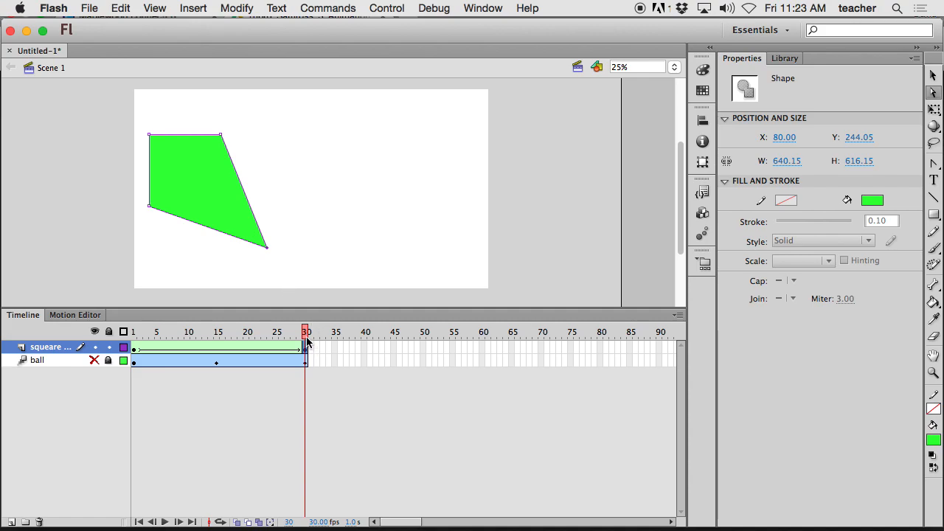
- Add a keyframe at frame 15, bend the green shape's right edge outward into a curve, and preview the tween
left_click_drag(309, 339, 218, 335)
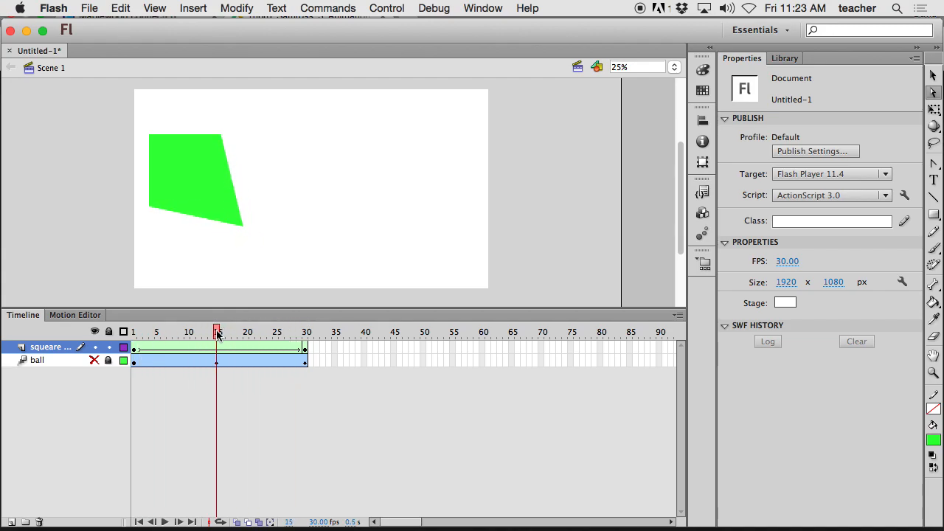
left_click(218, 346)
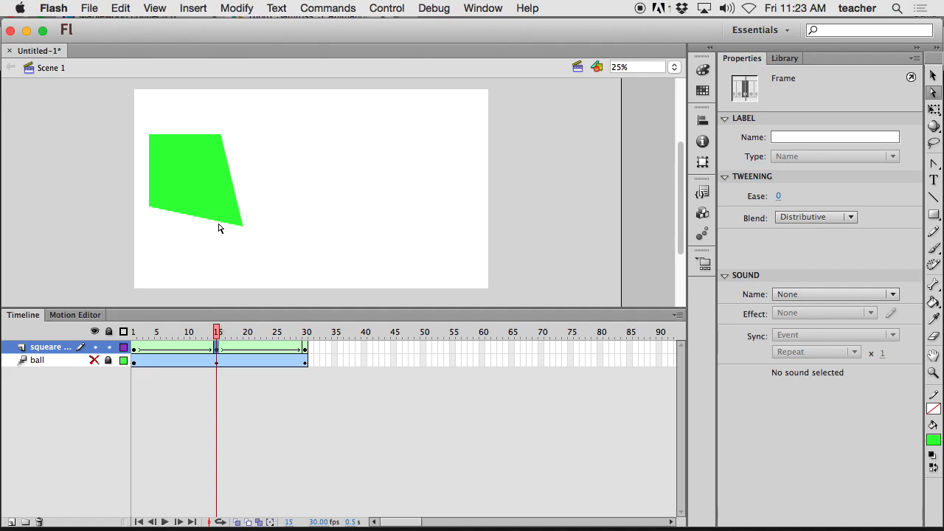
left_click(151, 135)
left_click_drag(150, 135, 230, 191)
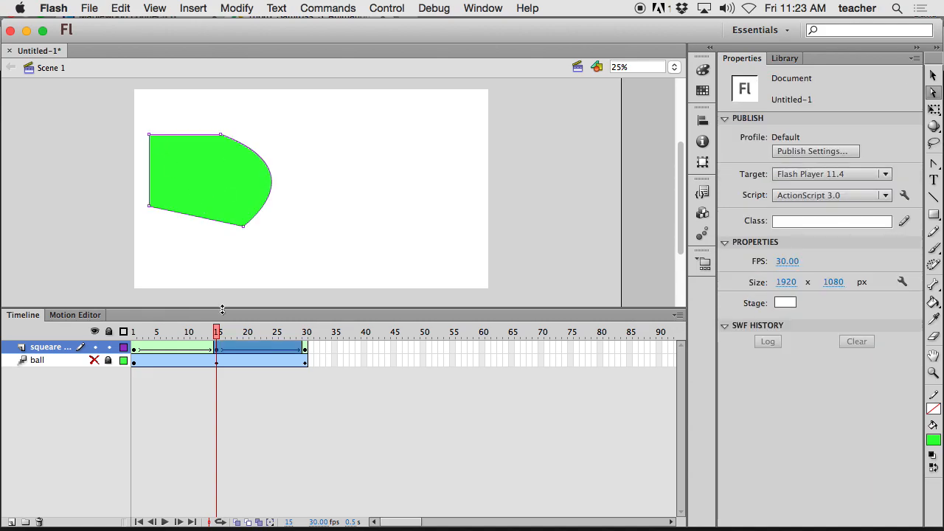
left_click_drag(216, 334, 306, 333)
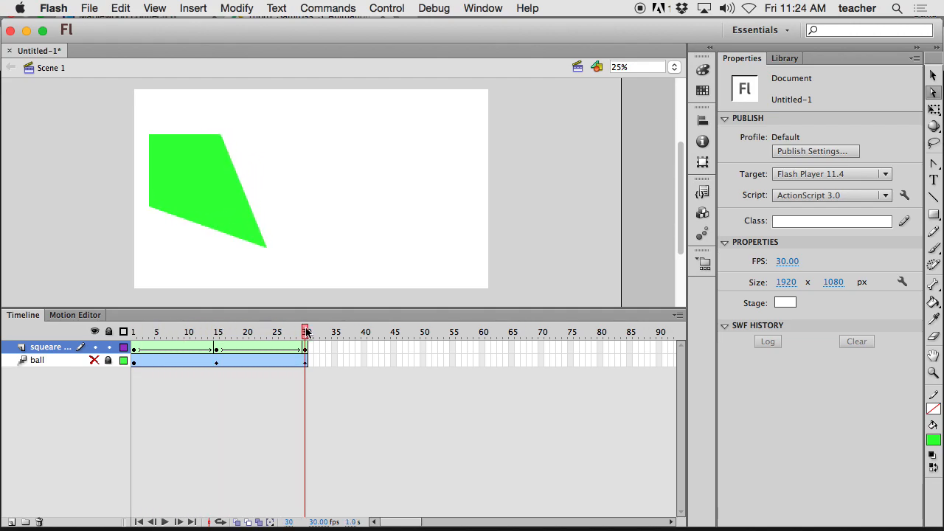
key("Return")
- Insert a keyframe at frame 45 of the "squeare ball" layer and delete the green shape there
left_click(393, 347)
key("F6")
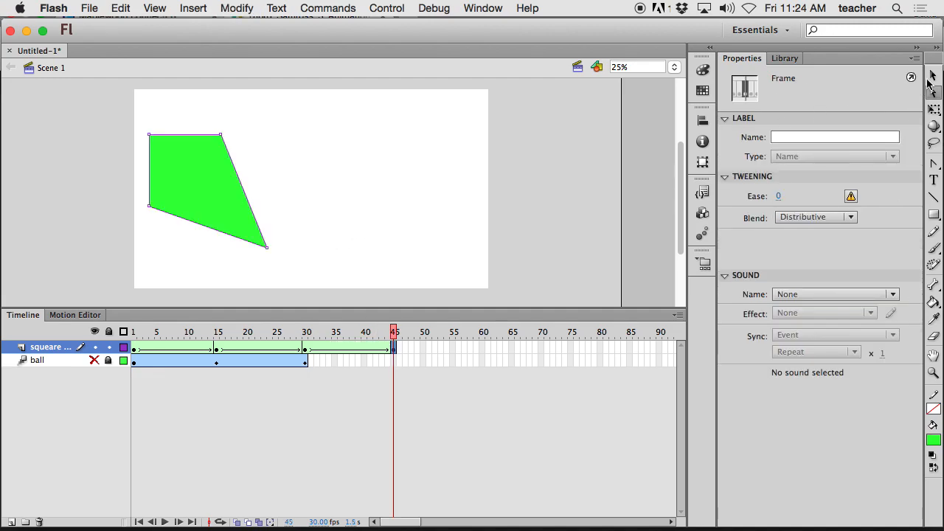
left_click(932, 75)
left_click(467, 162)
left_click(237, 184)
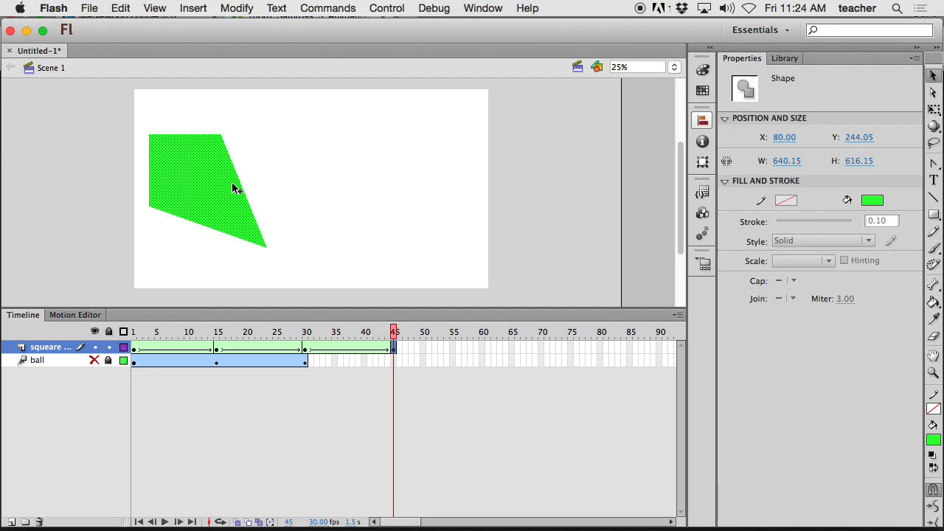
key("Delete")
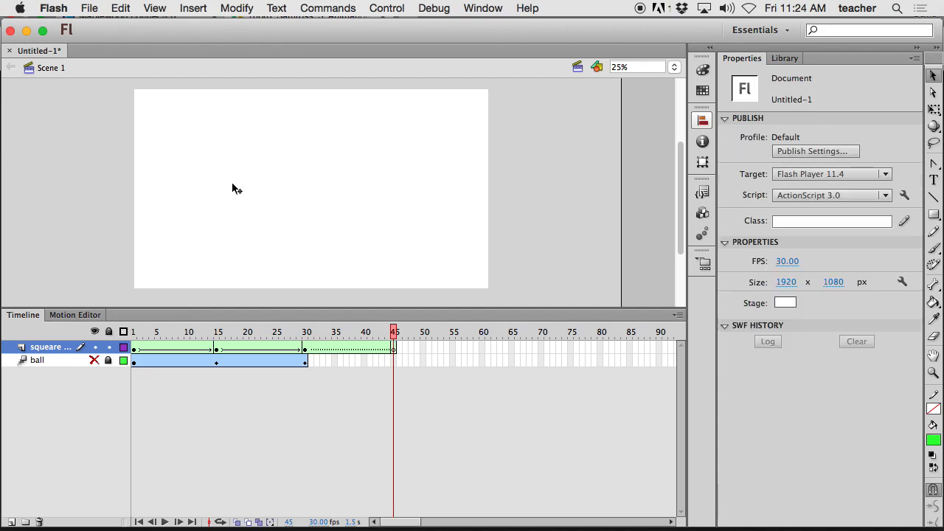
- Draw a green circle about 450 px across near the middle of the stage at frame 45 with the Oval tool
left_click(395, 354)
left_click(934, 214)
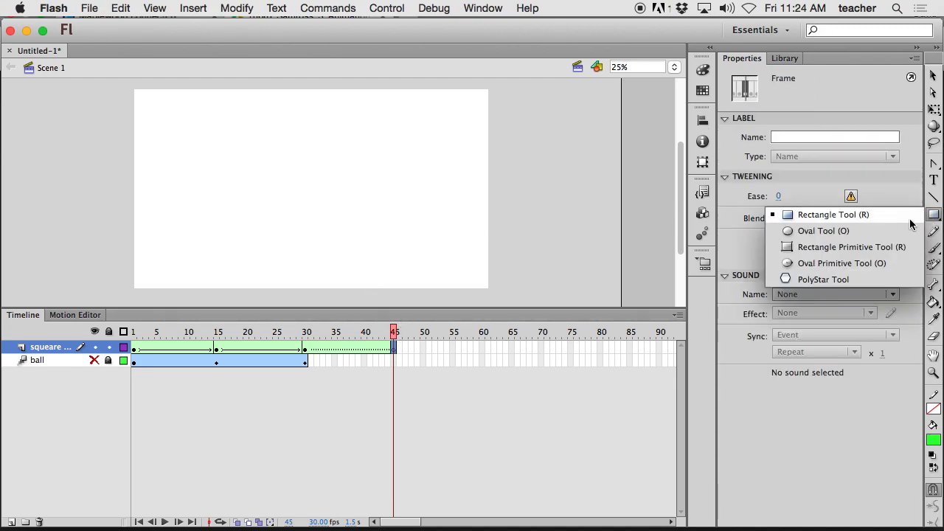
left_click(854, 231)
left_click_drag(238, 133, 321, 216)
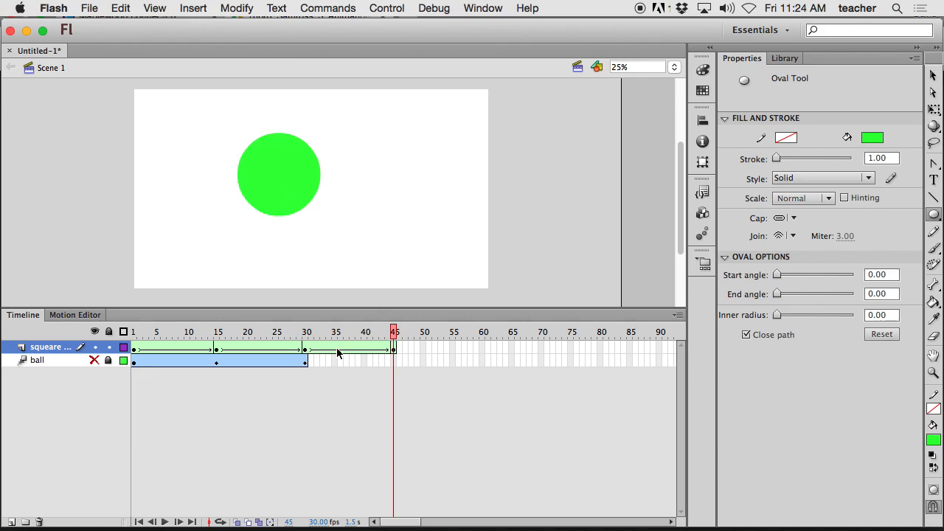
mouse_move(394, 333)
left_mouse_down()
mouse_move(133, 332)
mouse_move(399, 338)
left_mouse_up()
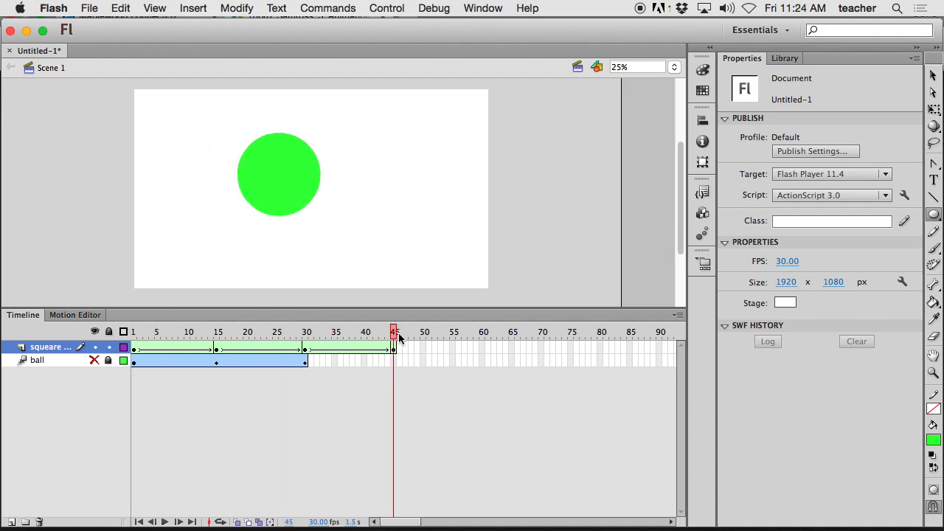
- Move the frame 45 circle to the stage's lower-right corner and scale it down to about a third with Free Transform
key("v")
left_click_drag(289, 196, 459, 268)
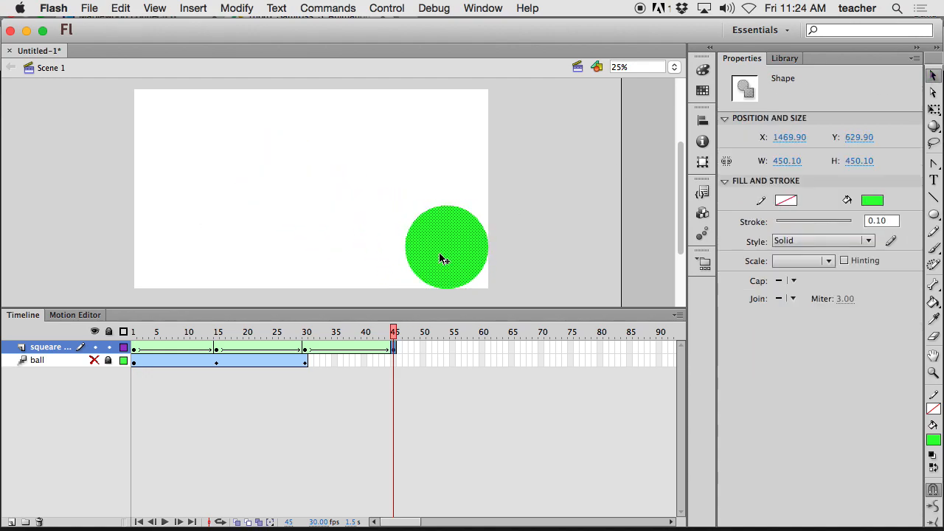
left_click(935, 108)
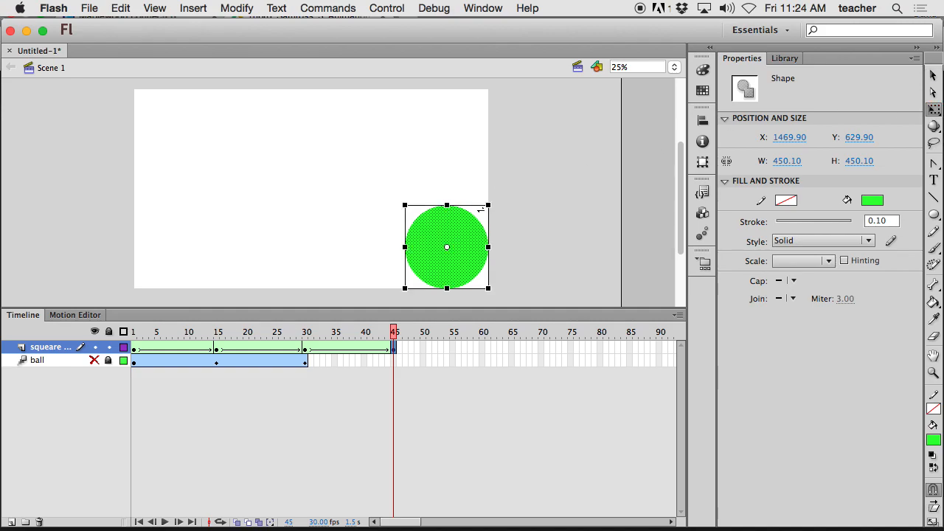
left_click_drag(490, 207, 435, 261)
mouse_move(393, 332)
left_mouse_down()
mouse_move(158, 336)
mouse_move(396, 342)
left_mouse_up()
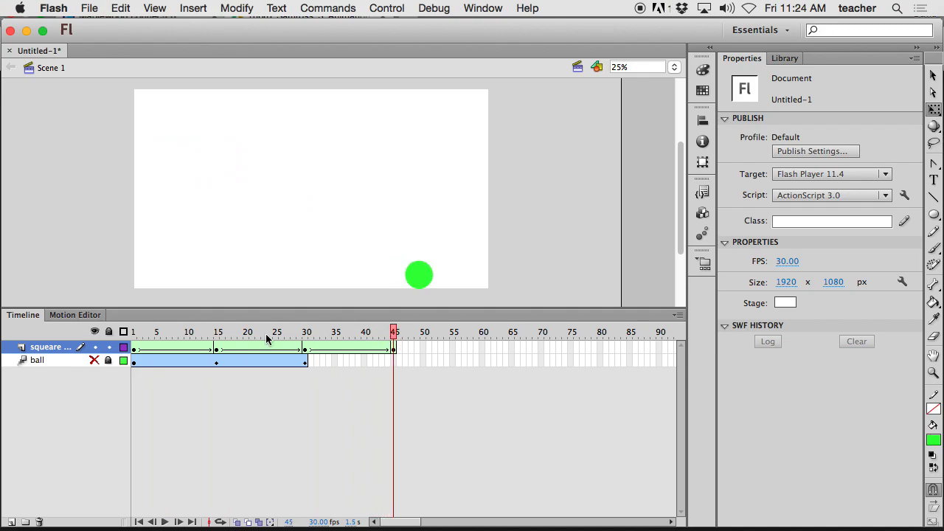
- Add a new layer above "squeare ball", make its first frame current, and hide and lock the "squeare ball" layer
left_click(11, 521)
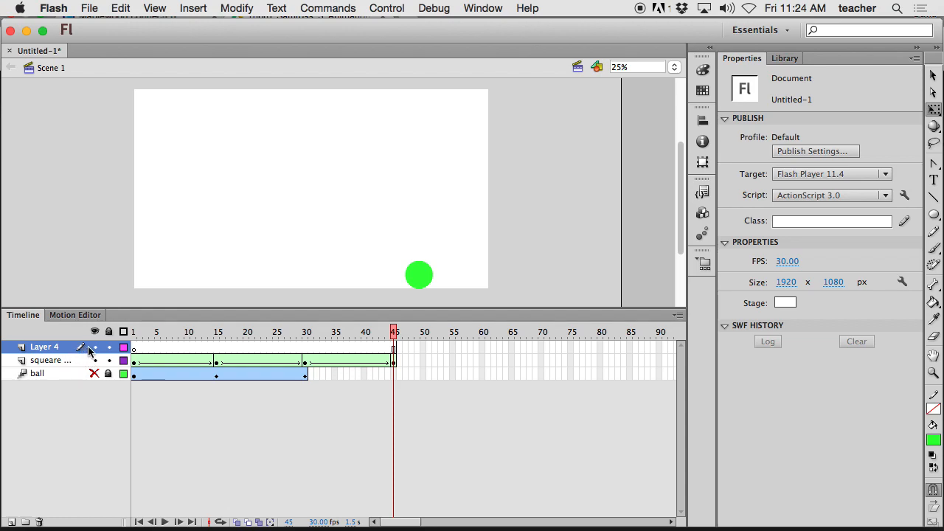
left_click(135, 347)
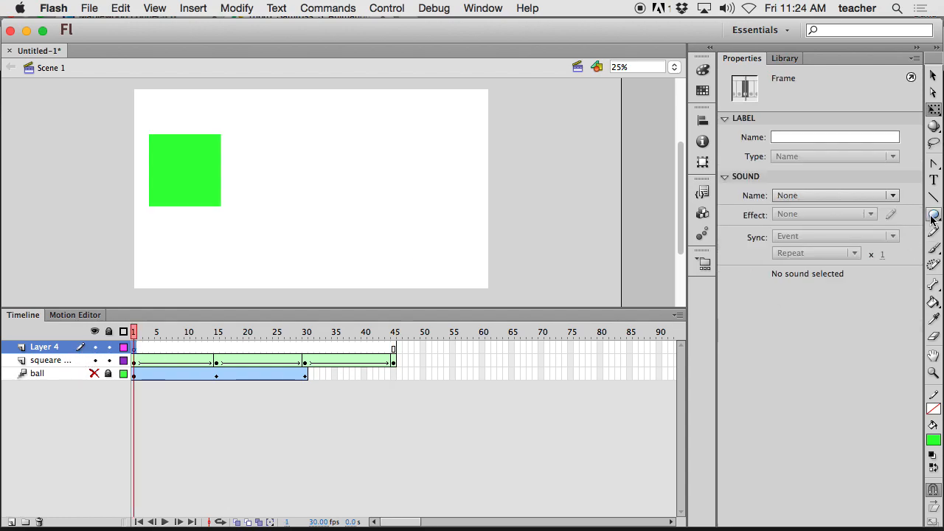
left_click(94, 361)
left_click(108, 361)
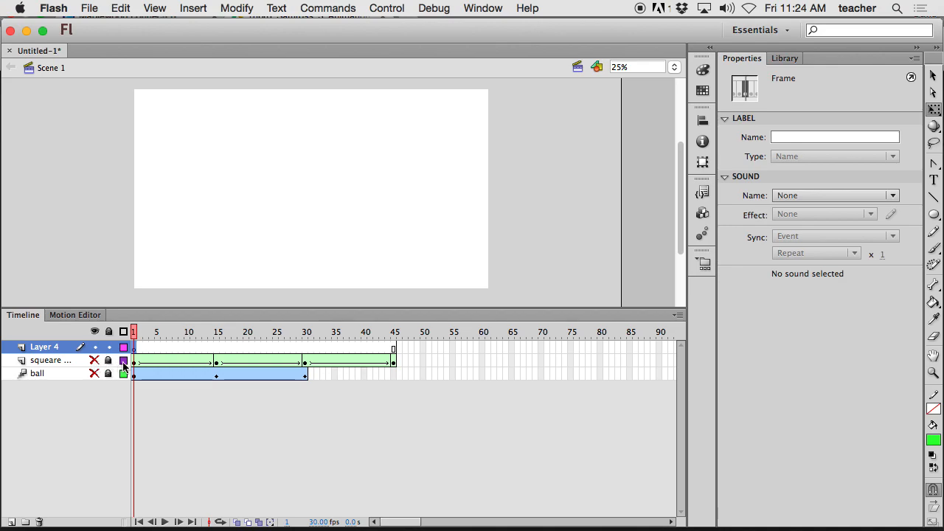
- Draw a green circle about 388 px across on the stage's left side in Layer 4, and select the layer's frame 2
left_click(934, 214)
mouse_move(150, 129)
left_mouse_down()
mouse_move(210, 199)
mouse_move(223, 201)
left_mouse_up()
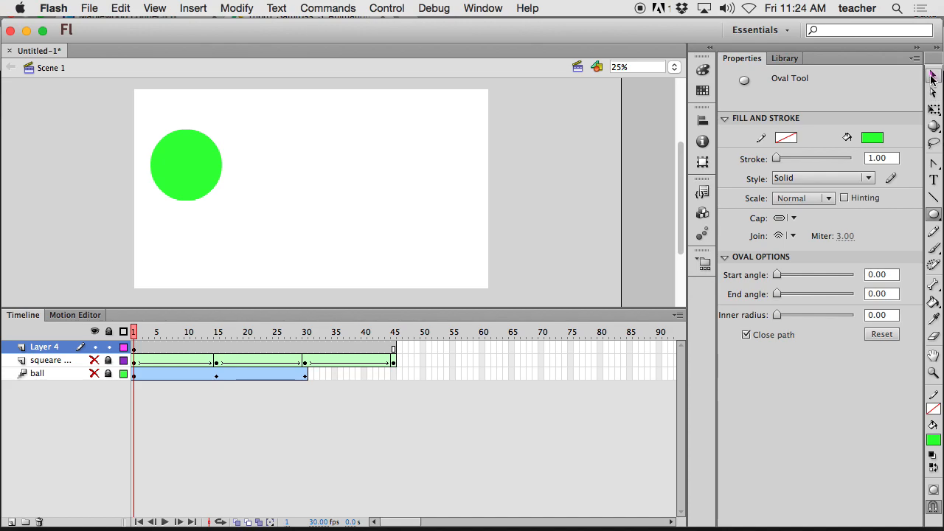
left_click(933, 77)
left_click(167, 165)
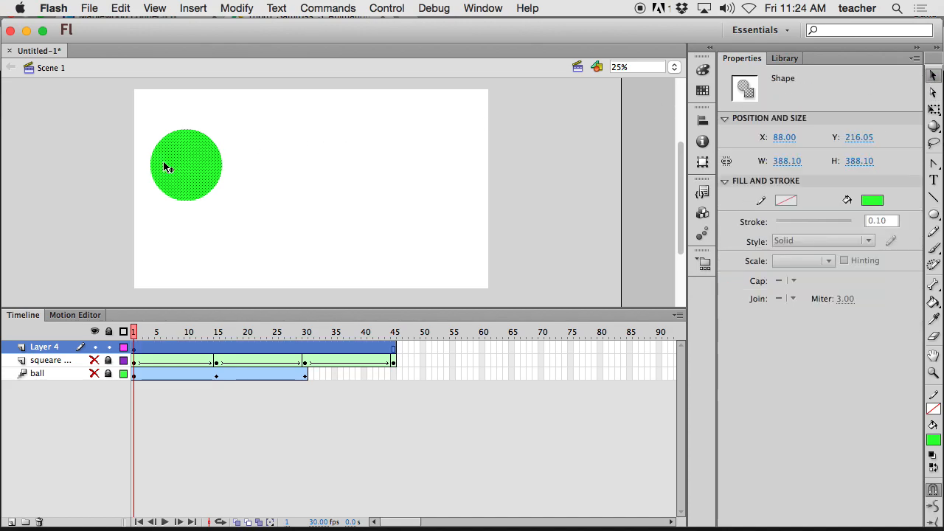
left_click(152, 349)
left_click(141, 350)
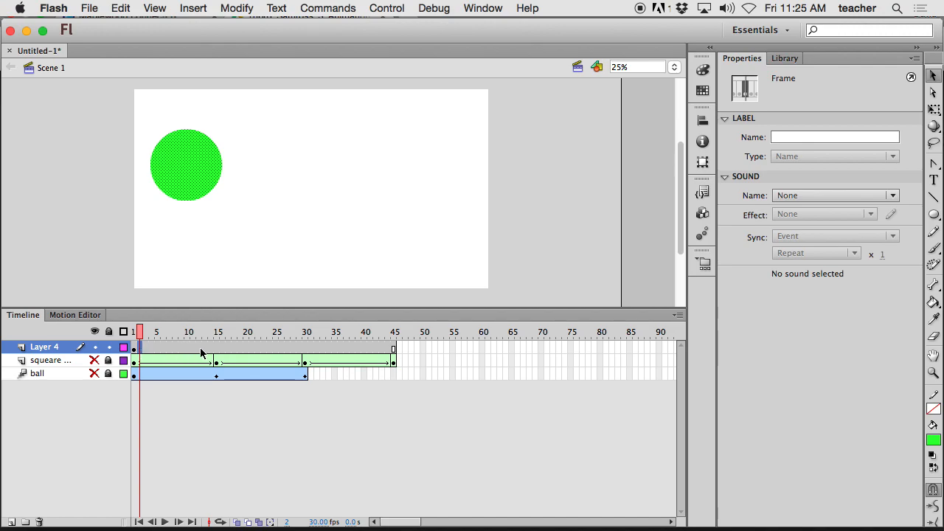
- Remove frames 2 through 45 from Layer 4
left_click(393, 349)
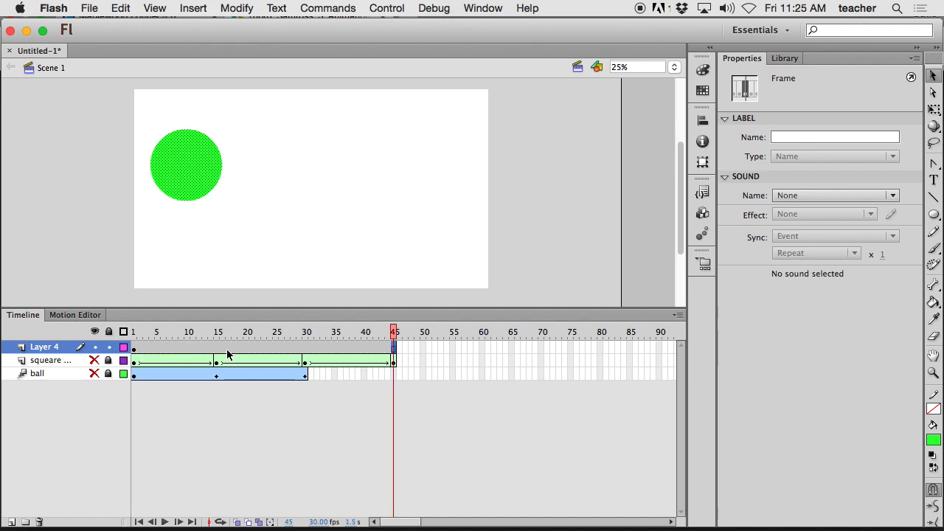
left_click(140, 349, "shift")
right_click(147, 352)
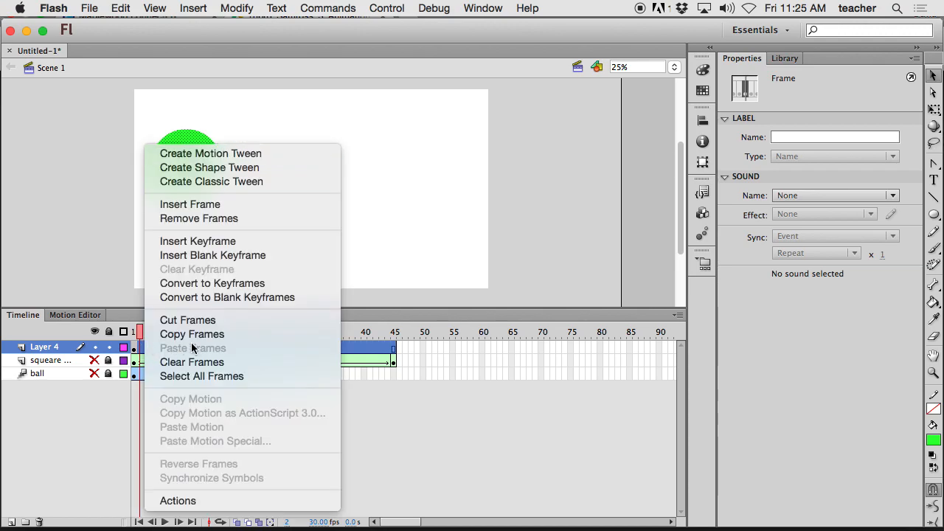
left_click(202, 222)
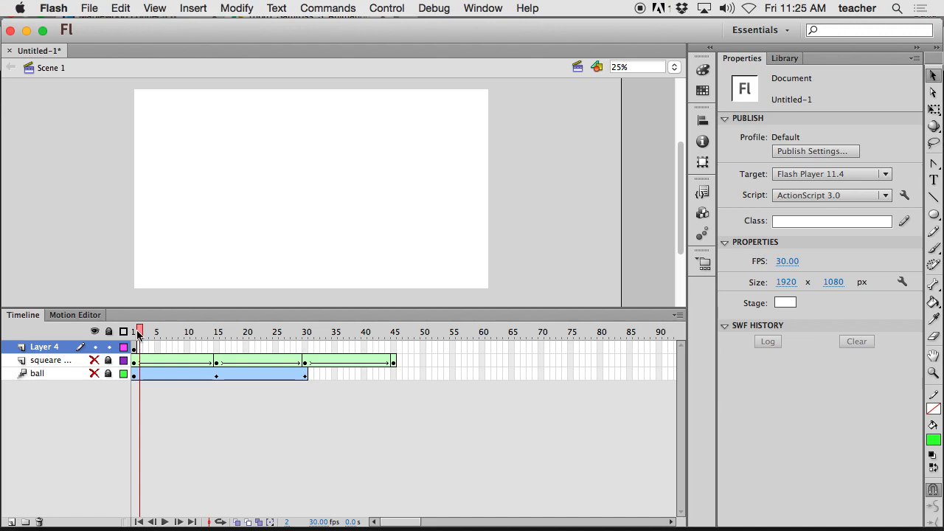
- Create a classic tween on the first frame of Layer 4, which holds the green circle
left_click(133, 348)
right_click(135, 350)
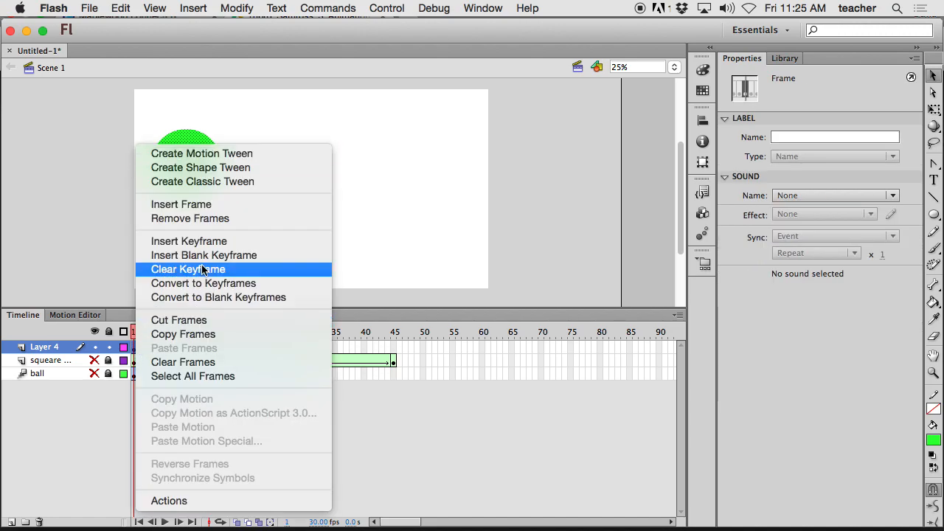
left_click(235, 182)
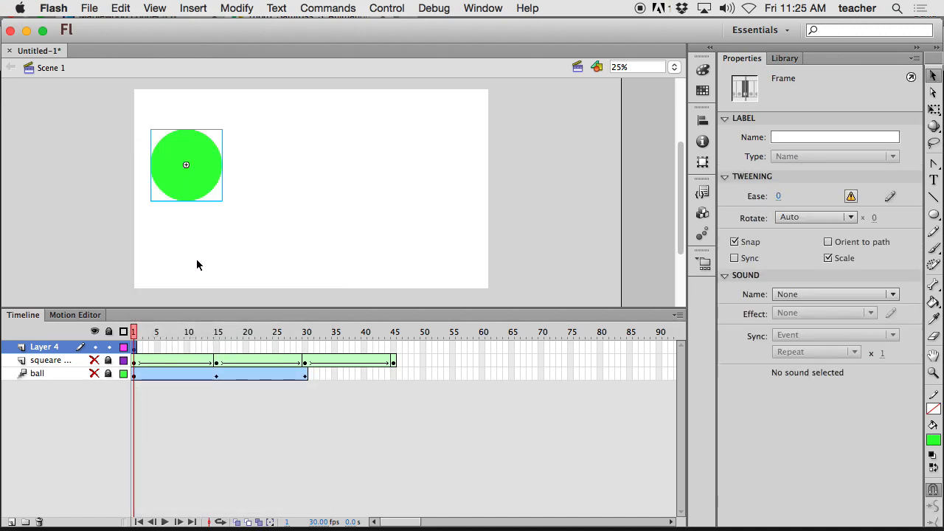
left_click(203, 194)
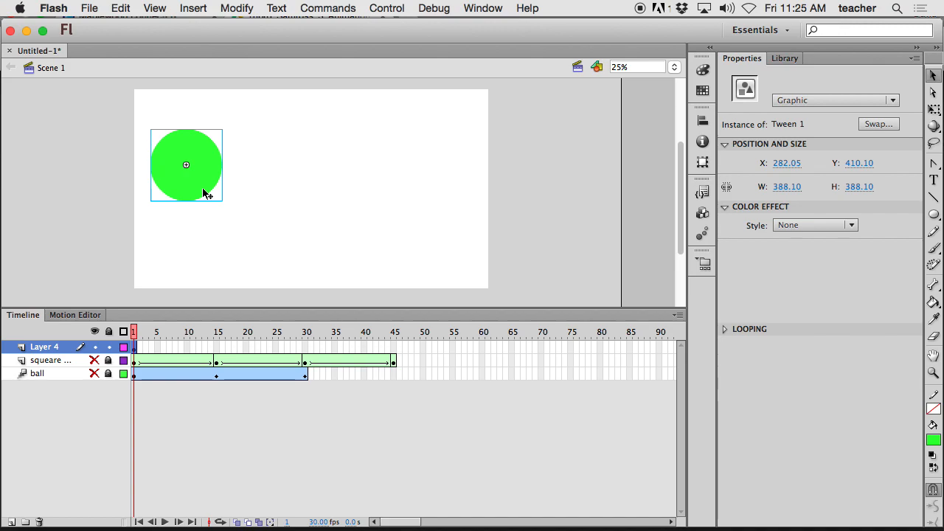
right_click(135, 348)
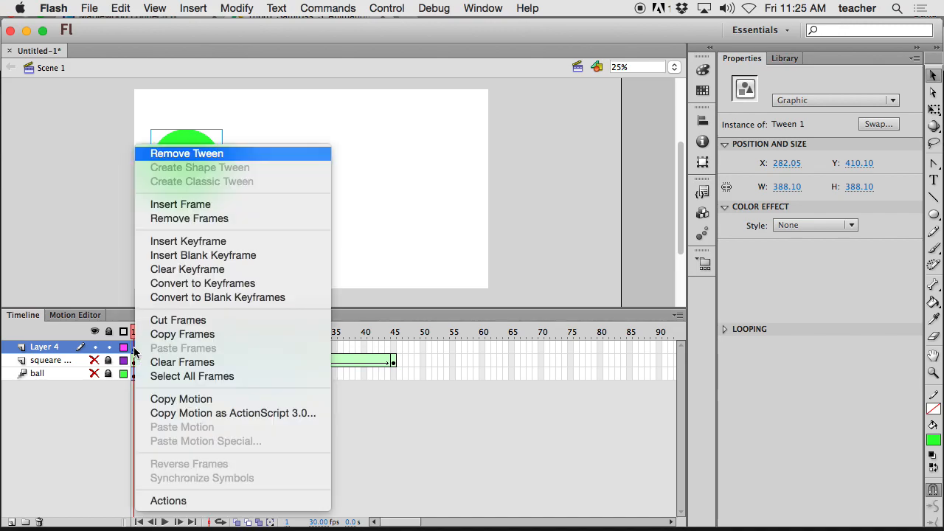
left_click(214, 258)
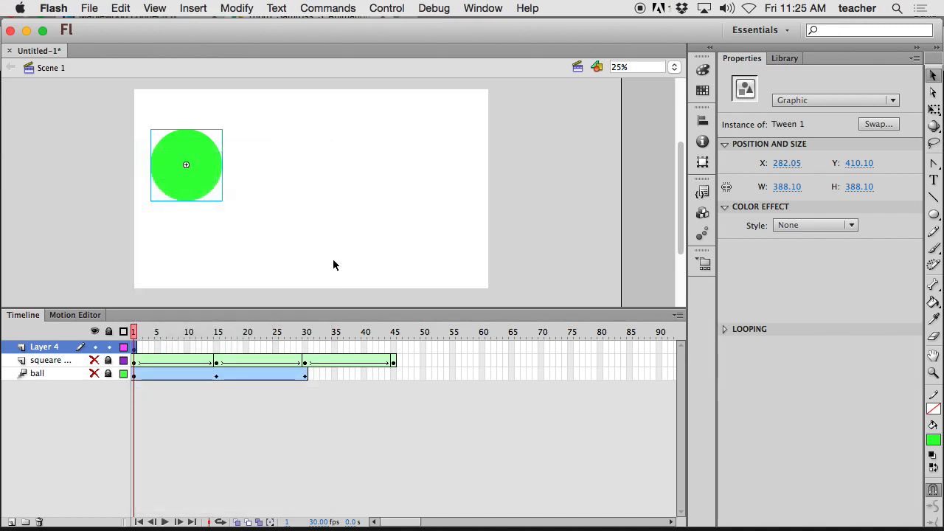
- Insert a keyframe at frame 15 of Layer 4, move its circle to the stage's lower middle, and scrub through the tween
left_click(217, 348)
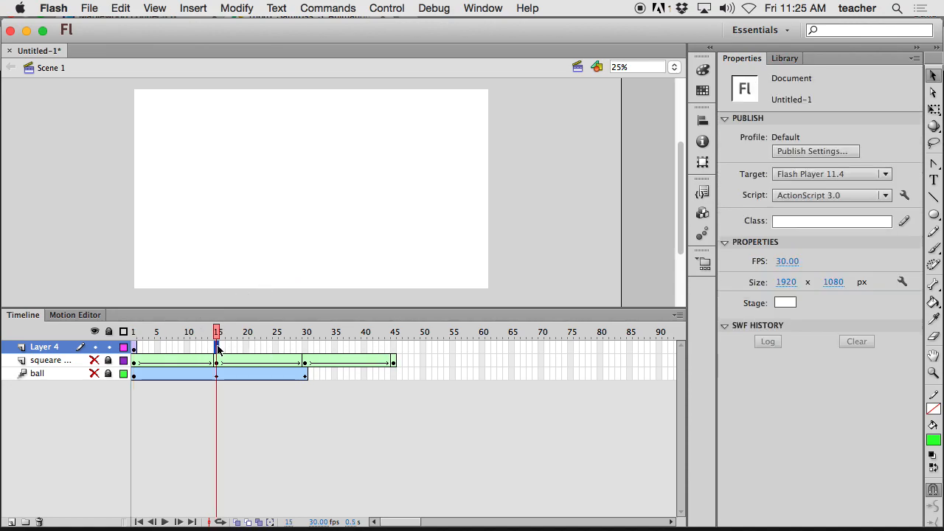
key("F6")
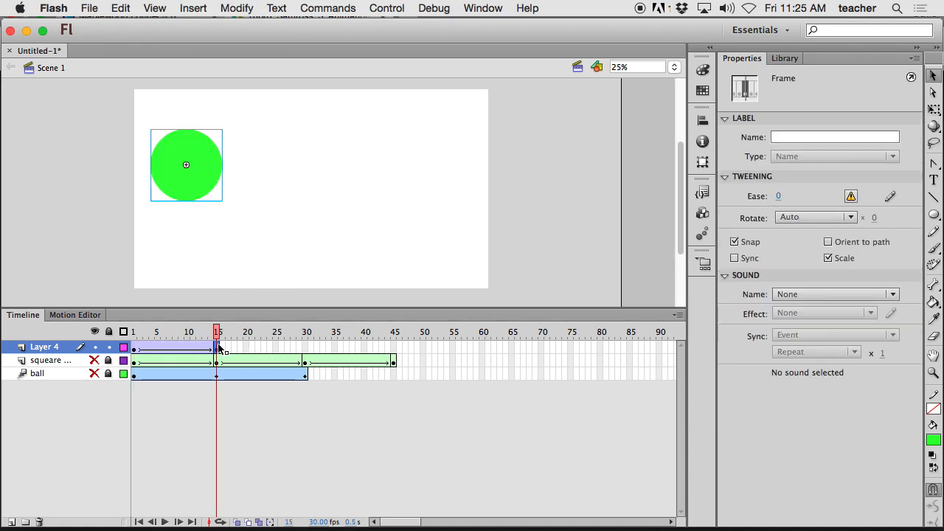
left_click_drag(217, 332, 182, 335)
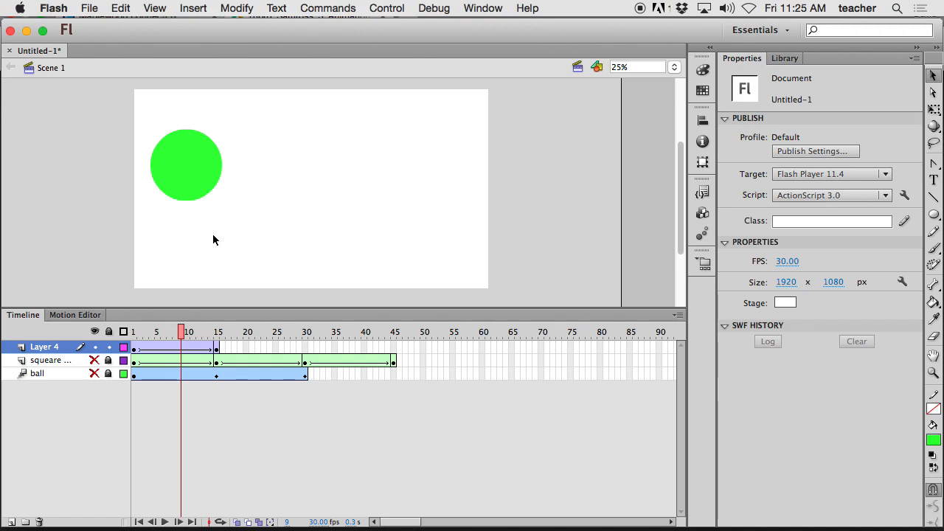
left_click(217, 348)
left_click_drag(205, 194, 326, 277)
left_click(135, 334)
left_click_drag(137, 336, 218, 334)
- Apply a Tint color effect of about 98% to the frame 15 circle, using the brown color 136, 116, 23
left_click(217, 348)
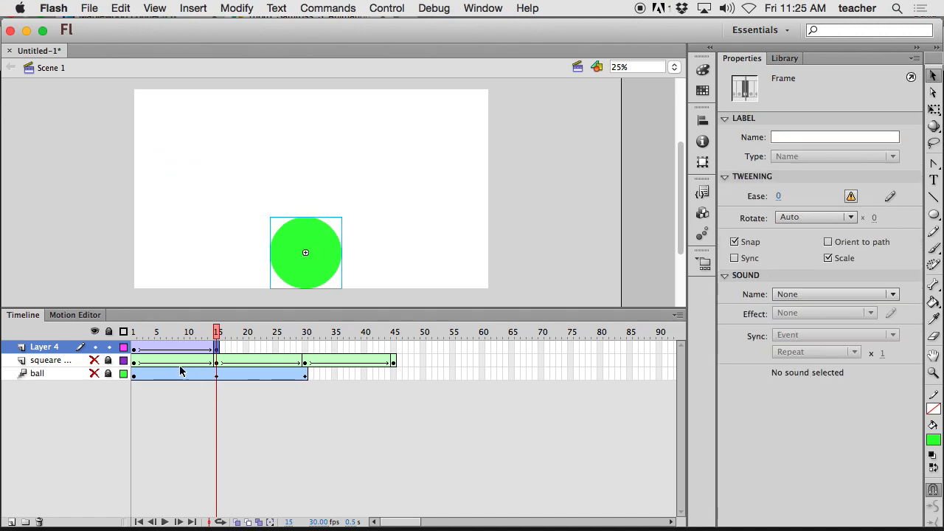
left_click(303, 272)
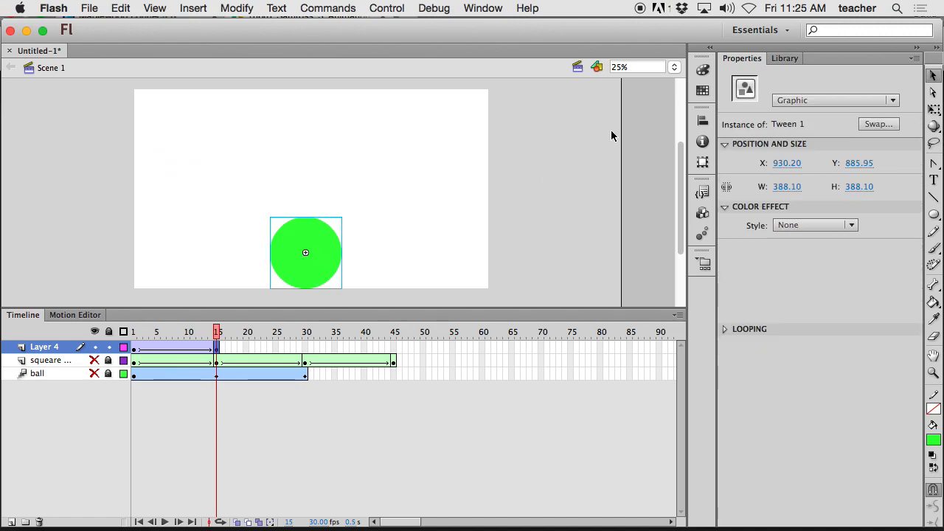
left_click(808, 227)
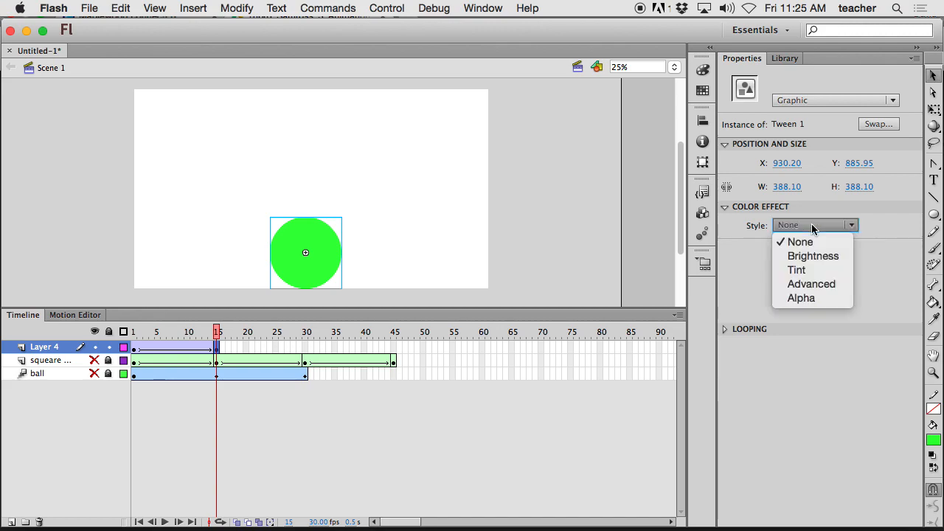
left_click(807, 273)
left_click_drag(824, 251, 855, 252)
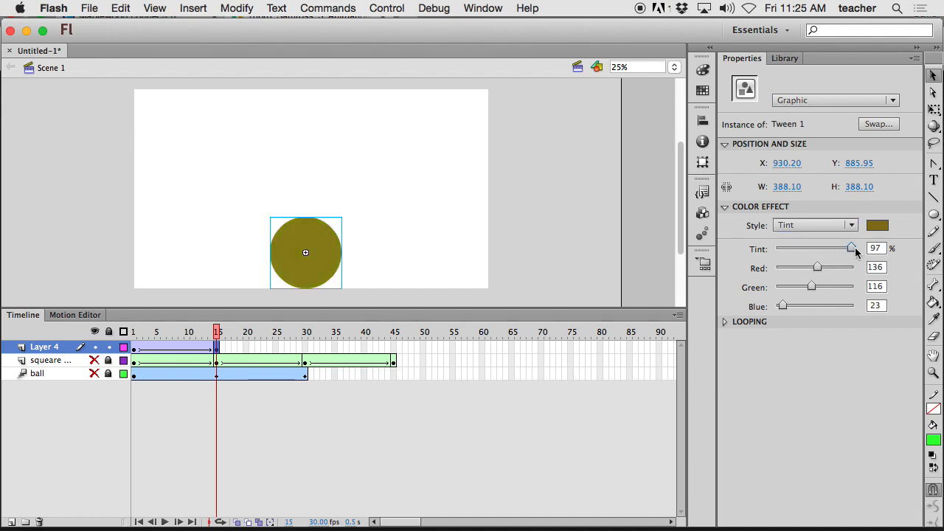
mouse_move(218, 334)
left_mouse_down()
mouse_move(132, 333)
mouse_move(214, 333)
left_mouse_up()
left_click(219, 349)
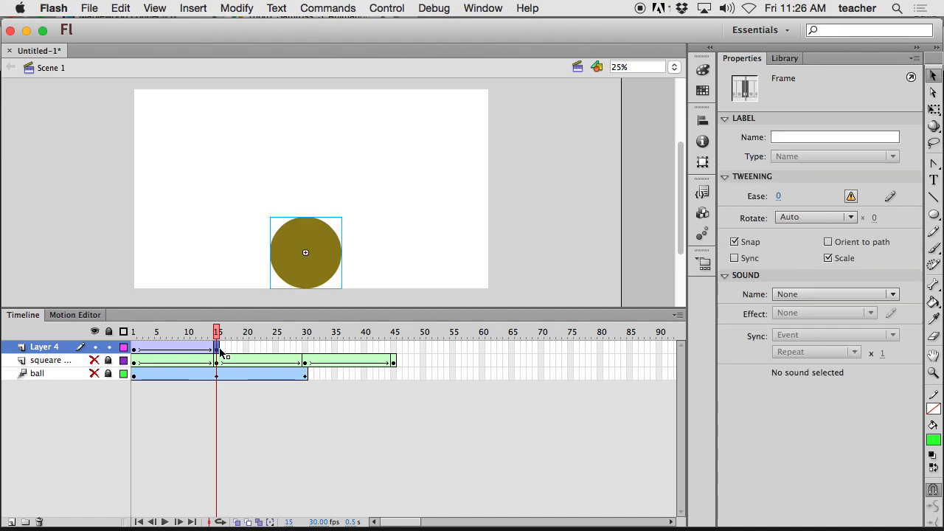
- Insert a keyframe at frame 30 of Layer 4, reduce its circle's tint to 15%, and move the circle to the stage's upper-right area
left_click(306, 351)
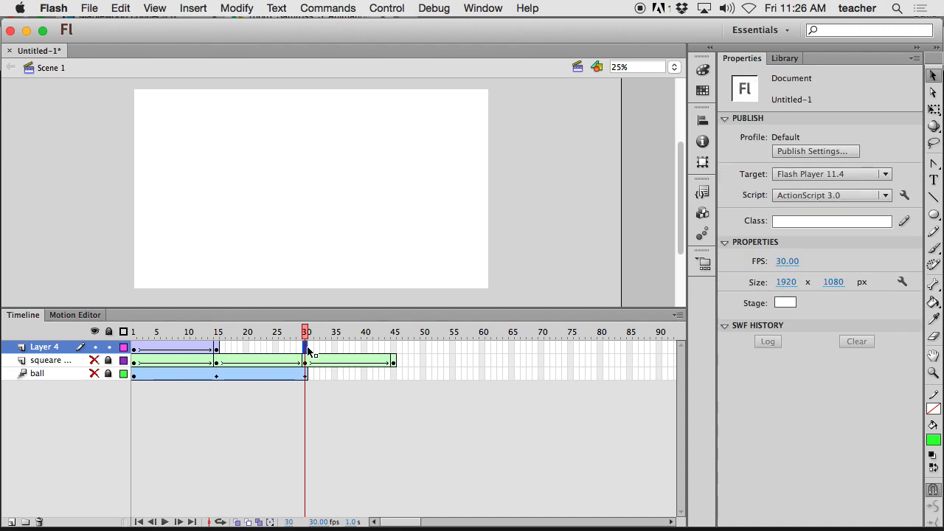
key("F6")
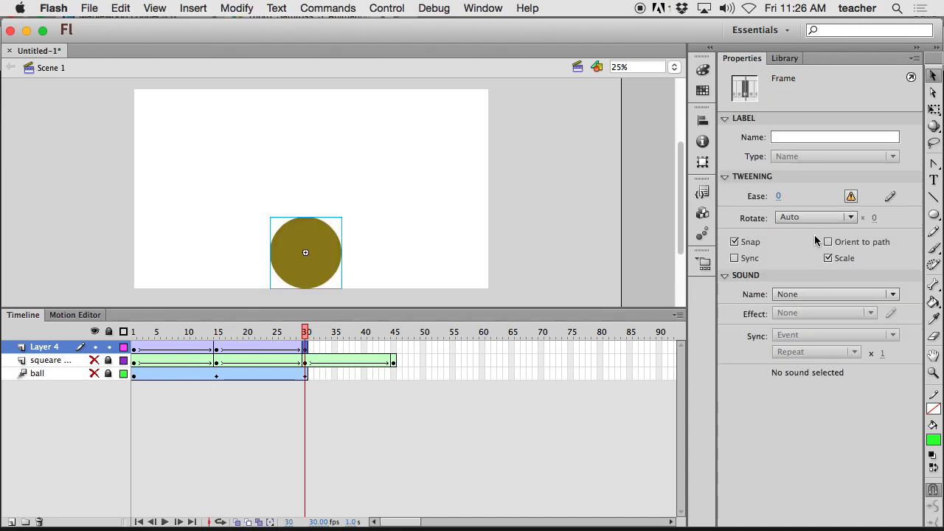
left_click(337, 267)
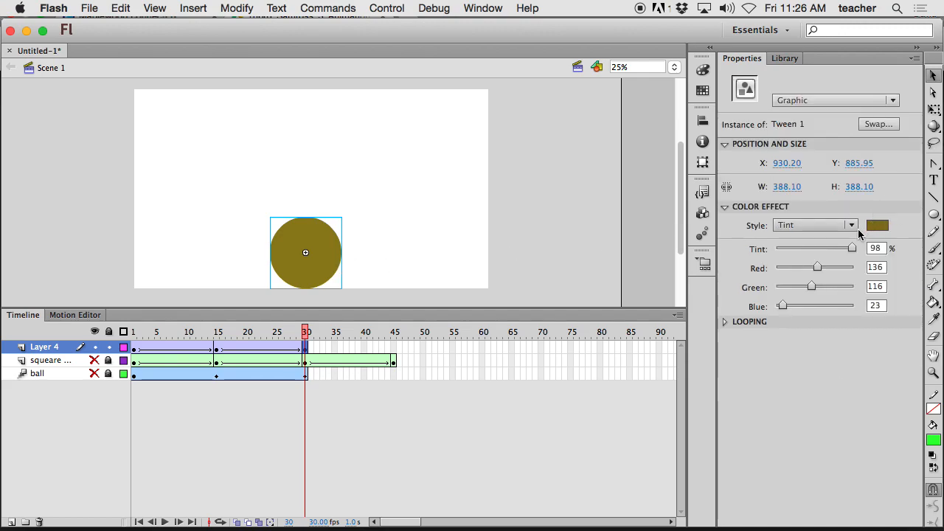
left_click_drag(853, 248, 788, 249)
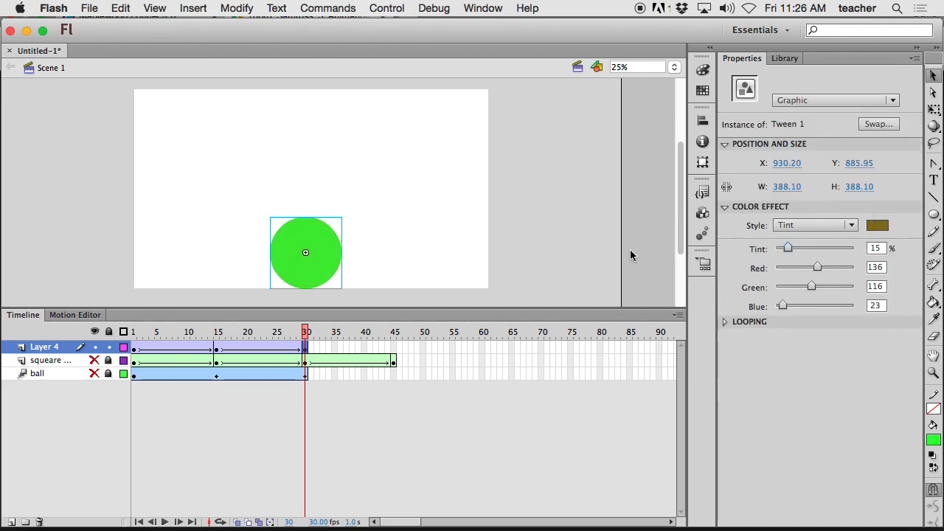
left_click_drag(336, 270, 469, 156)
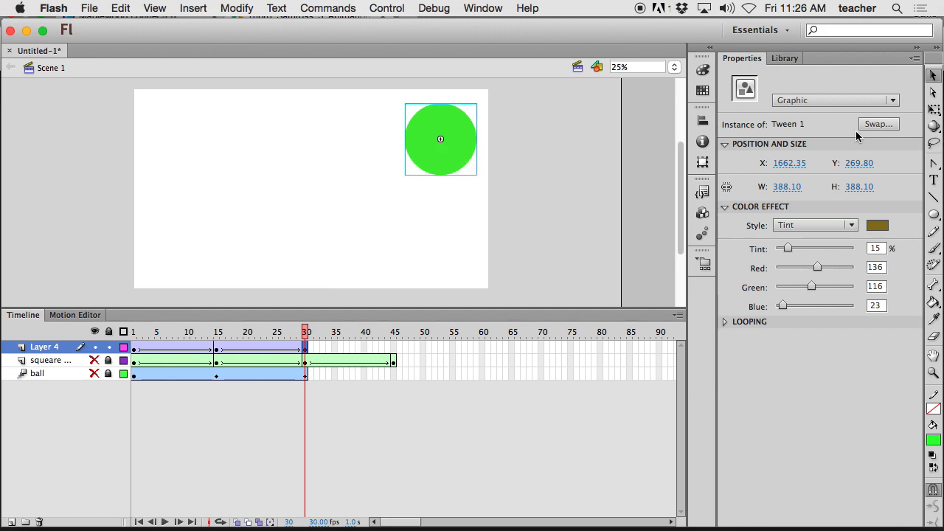
- Rotate the frame 30 circle about 60 degrees clockwise with Free Transform and scrub through the timeline to preview the tween
left_click(933, 112)
left_click_drag(478, 102, 478, 160)
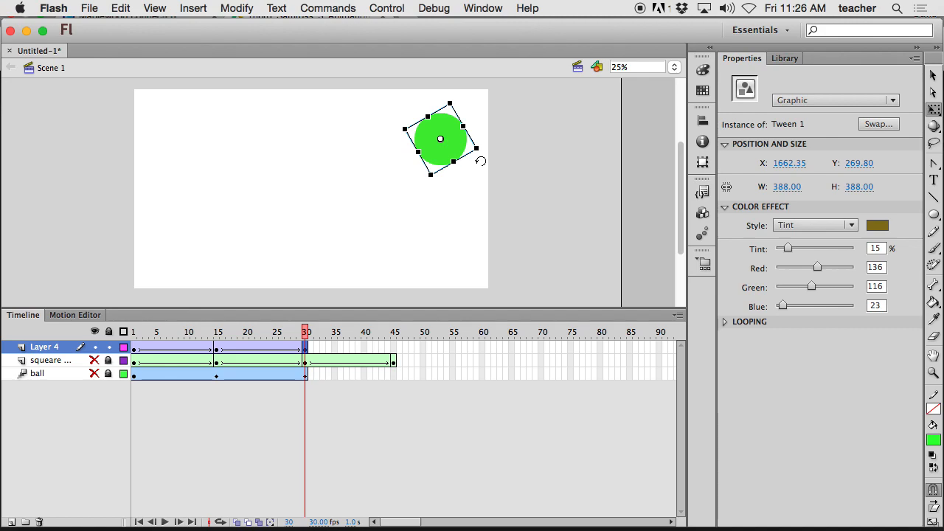
left_click_drag(306, 332, 125, 341)
left_click(195, 267)
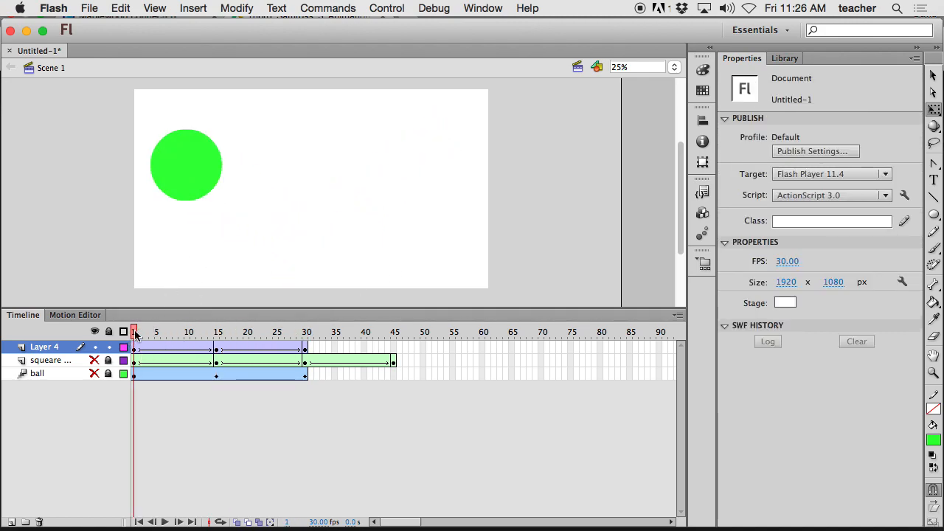
left_click_drag(135, 334, 264, 332)
- Set the color effect style of the frame 30 circle to Alpha and scrub back to frame 1
left_click(306, 351)
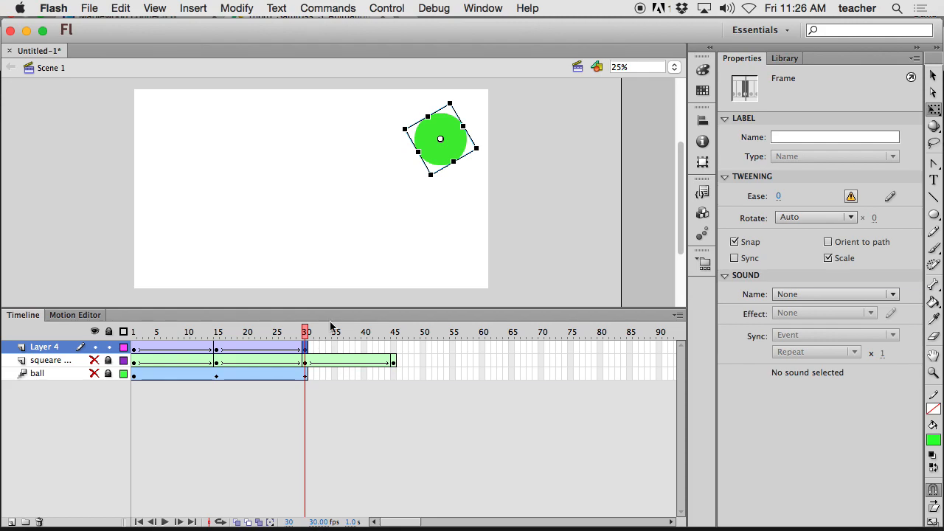
left_click(463, 155)
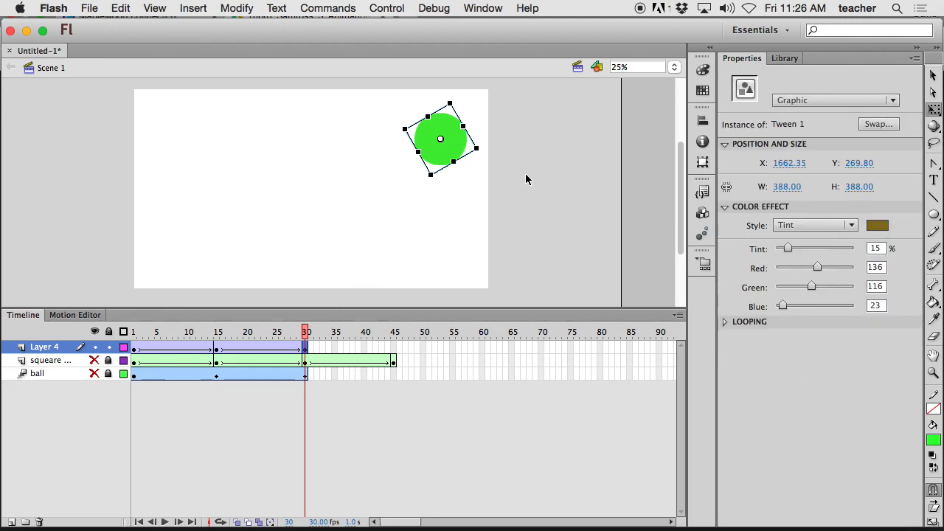
left_click(852, 225)
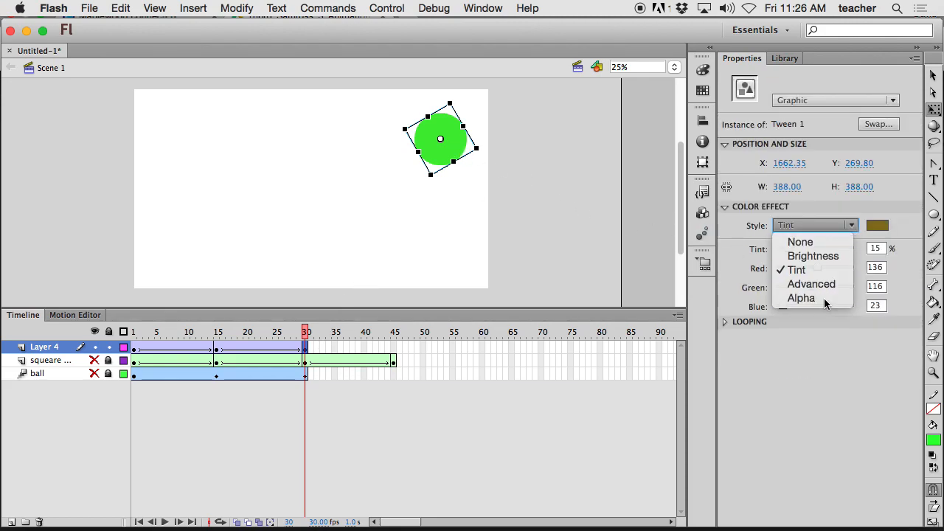
left_click(821, 298)
left_click_drag(307, 341, 136, 344)
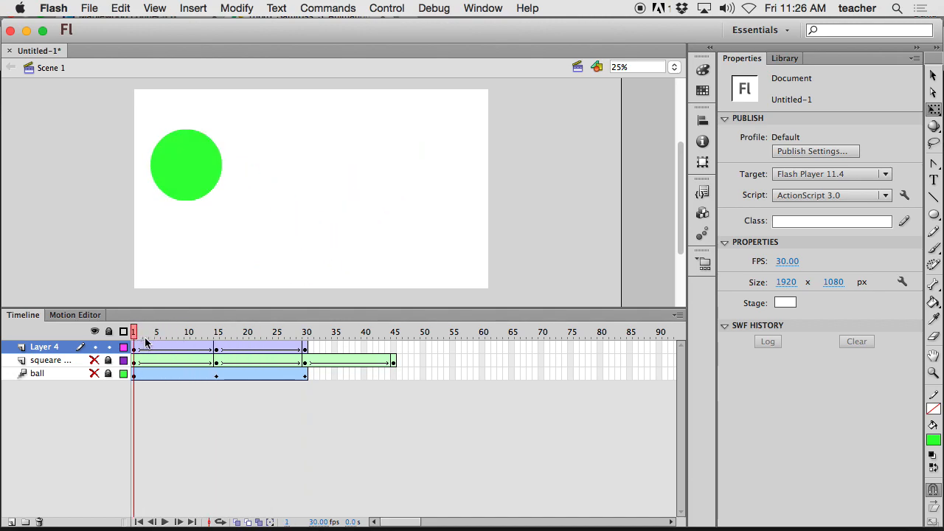
- Switch to Adobe Illustrator and open the STICH character .ai document from the tgj 201 folder
mouse_move(538, 520)
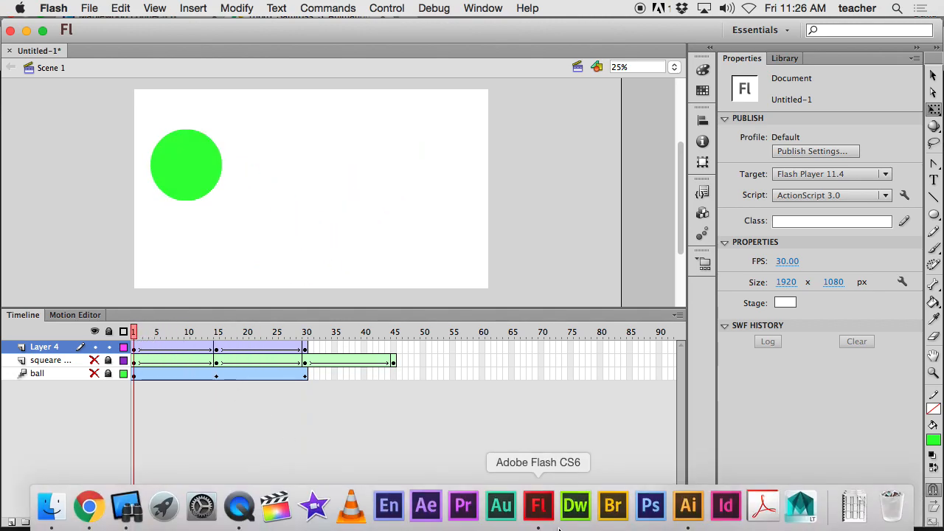
left_click(687, 506)
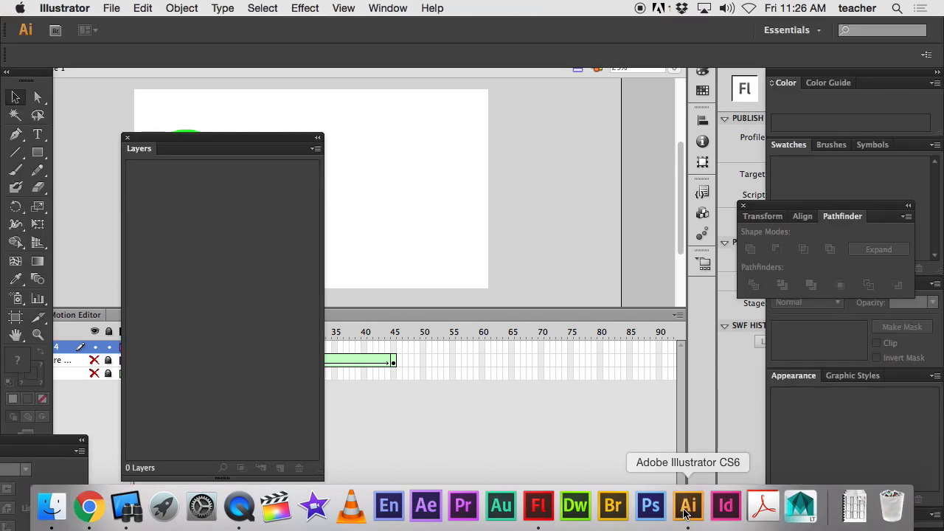
left_click(112, 10)
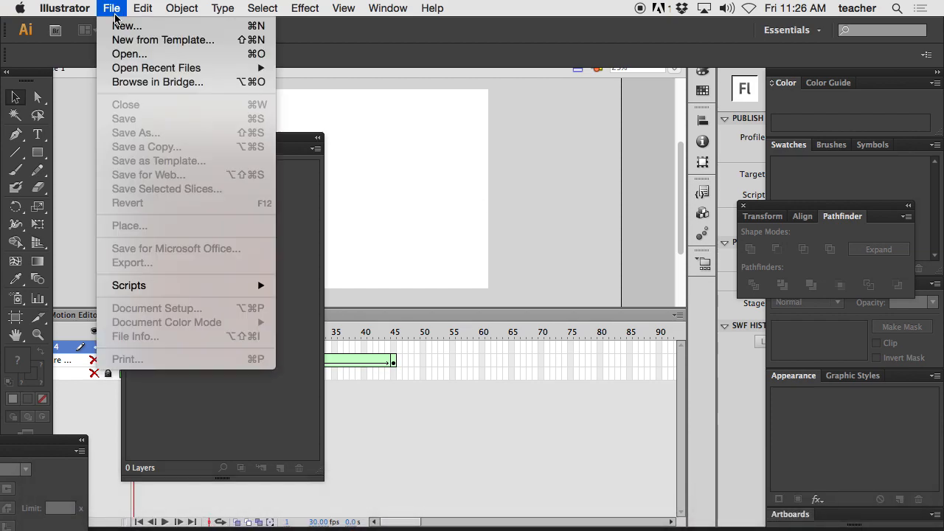
left_click(131, 55)
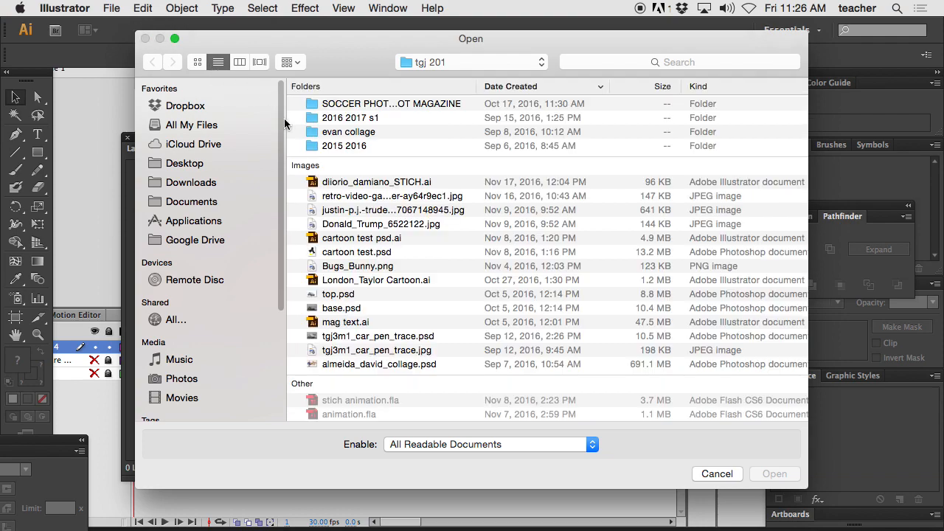
left_click(364, 184)
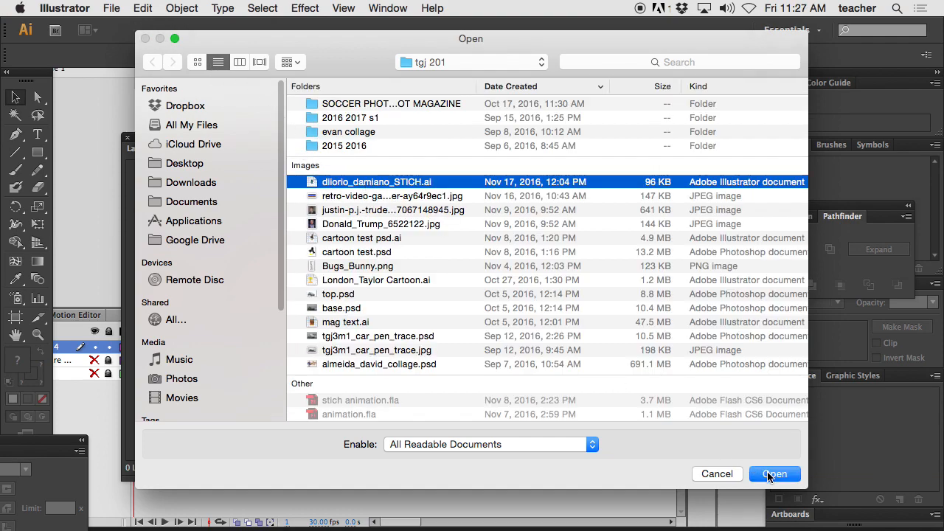
key("Return")
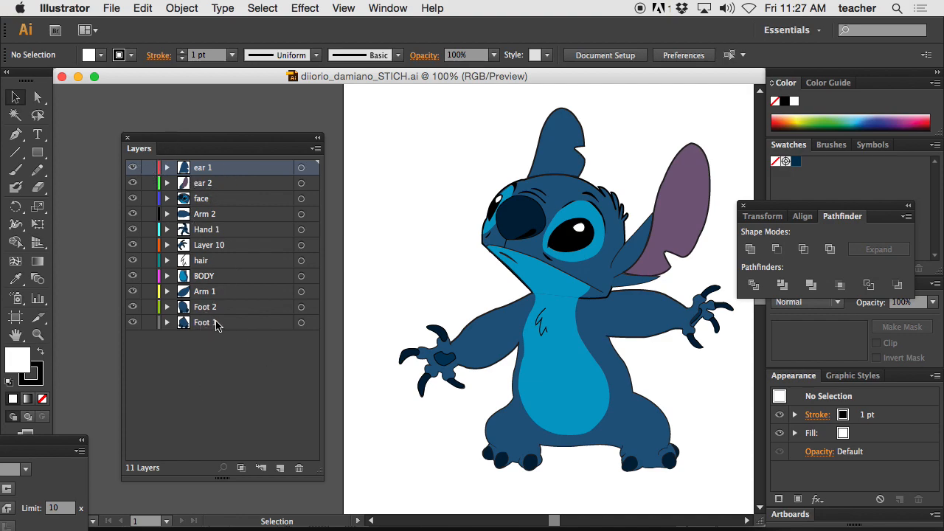
- Select the entire character artwork across all layers at 50% zoom and switch back to Adobe Flash
key("alt+super+space")
left_click(492, 349, "alt+super")
left_click(482, 331, "alt+super")
left_click_drag(441, 312, 582, 348)
left_click_drag(415, 170, 627, 425)
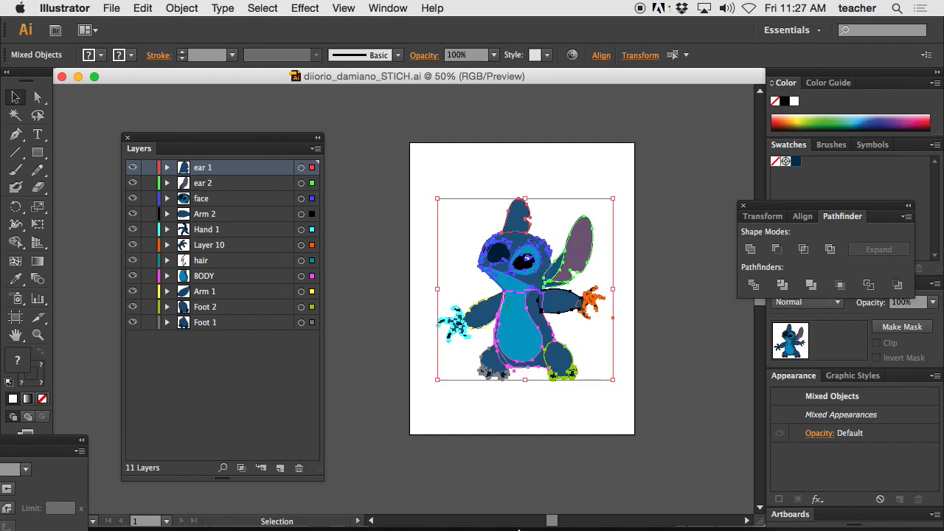
left_click(538, 508)
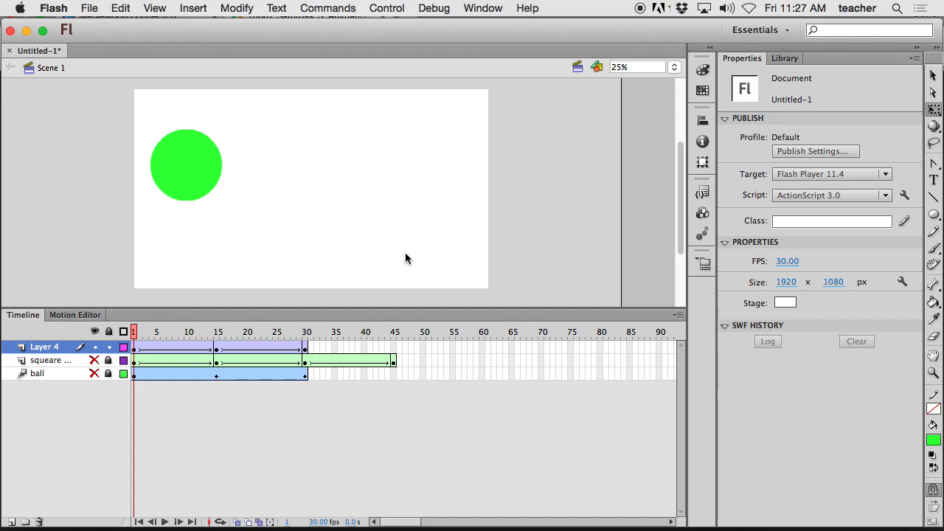
- Create a new Graphic symbol named "stich org"
left_click(190, 8)
left_click(207, 27)
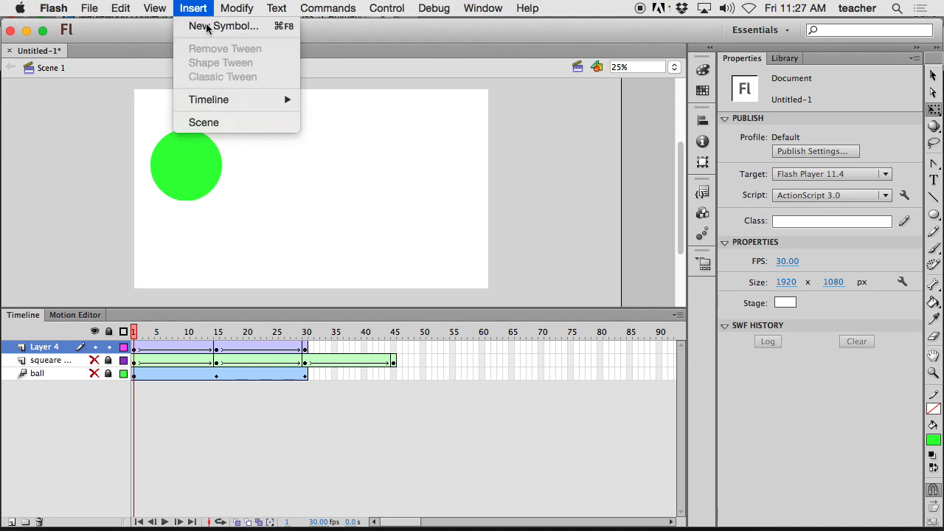
left_click(239, 118)
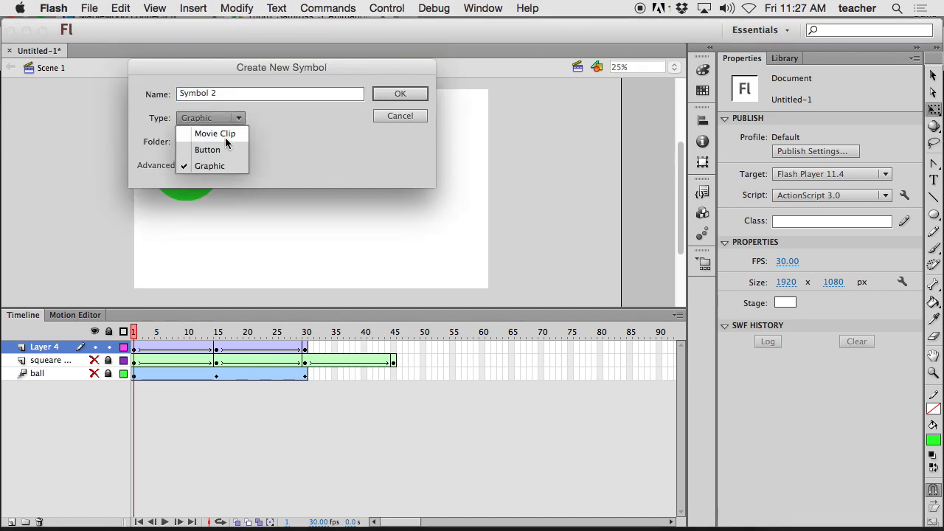
left_click(223, 93)
triple_click(223, 94)
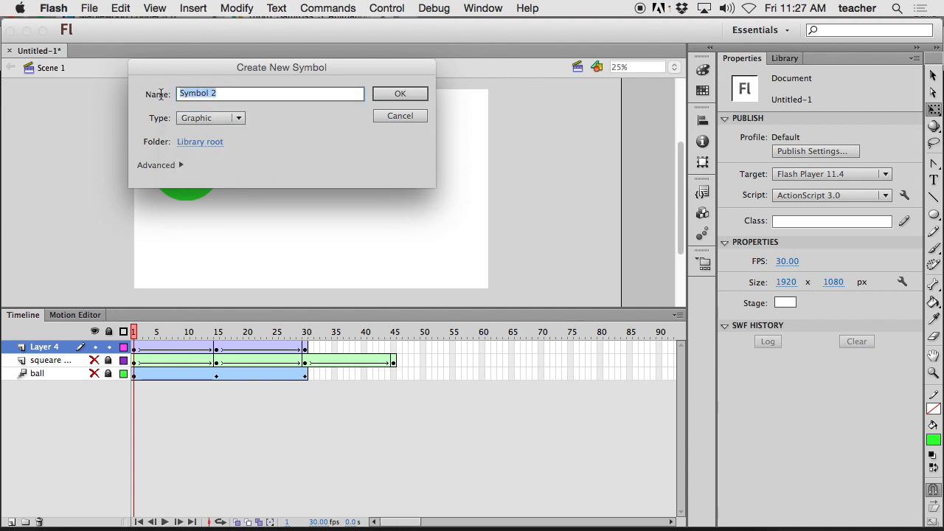
type("stich org")
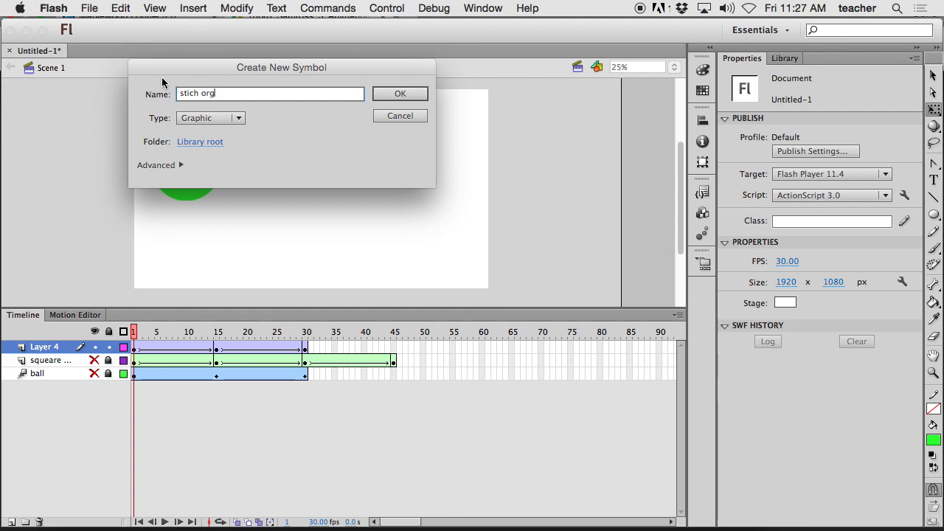
left_click(396, 96)
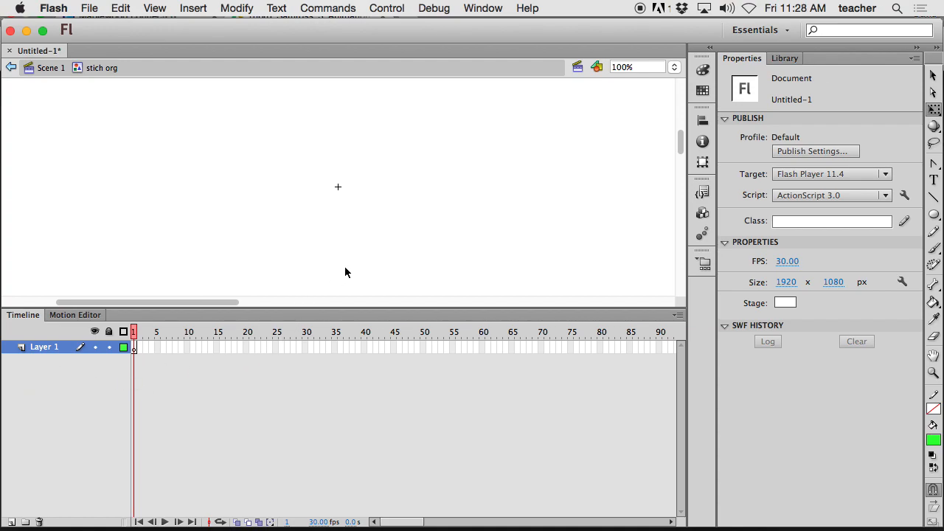
- Paste the character artwork into the symbol using AI File Importer preferences, with recommended import settings and maintained layers, and return to Scene 1
key("super+v")
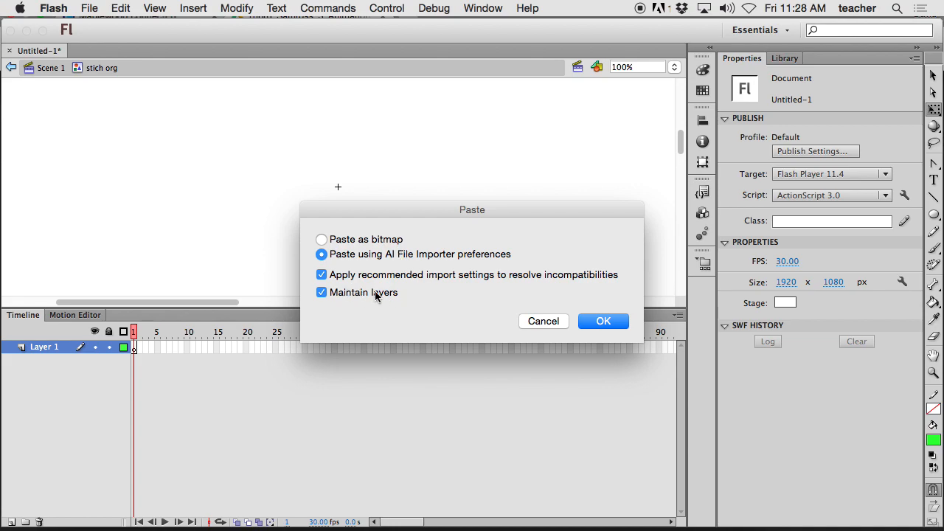
left_click(603, 322)
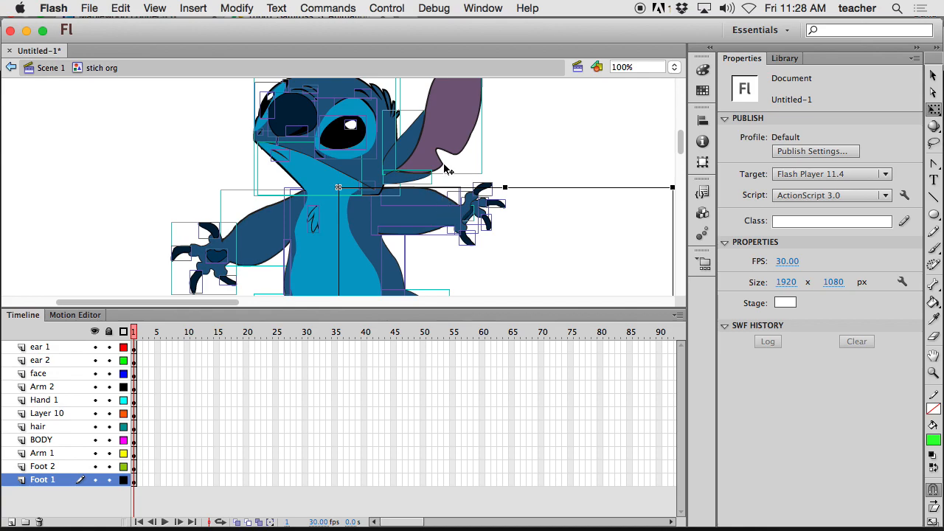
left_click(51, 69)
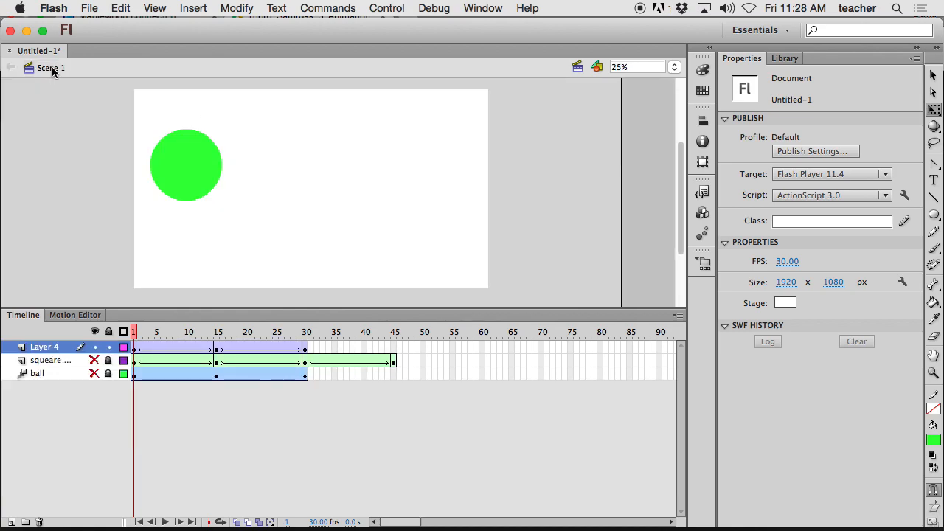
- Show the list of scenes beside the stage and add a second scene to the document
left_click(578, 68)
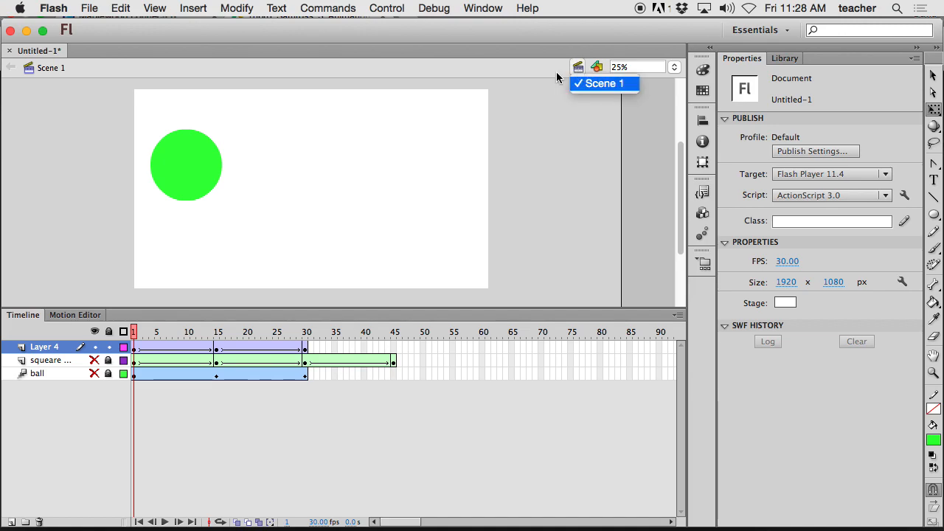
left_click(485, 9)
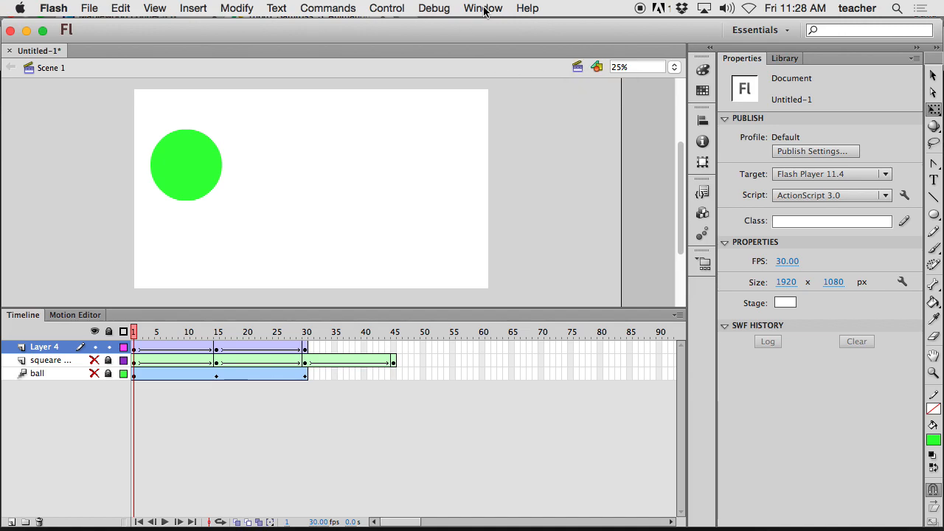
left_click(485, 9)
mouse_move(585, 416)
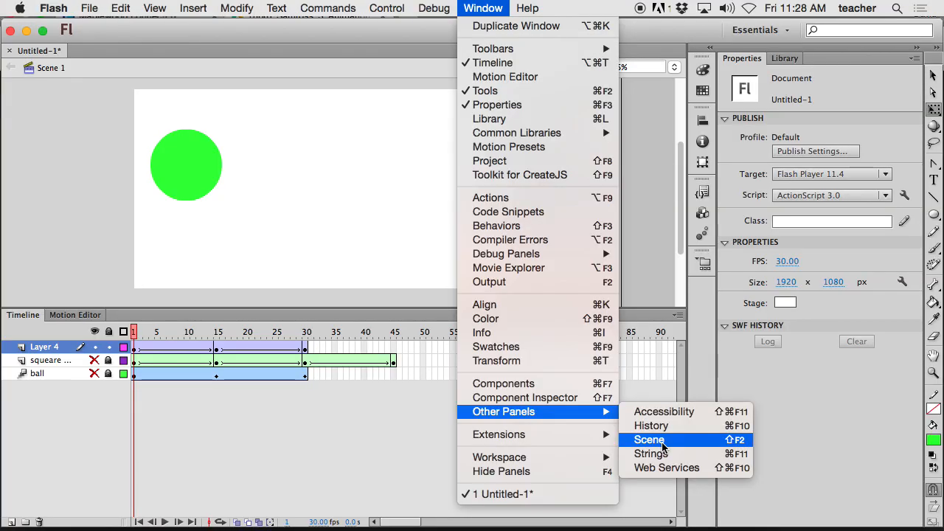
left_click(663, 445)
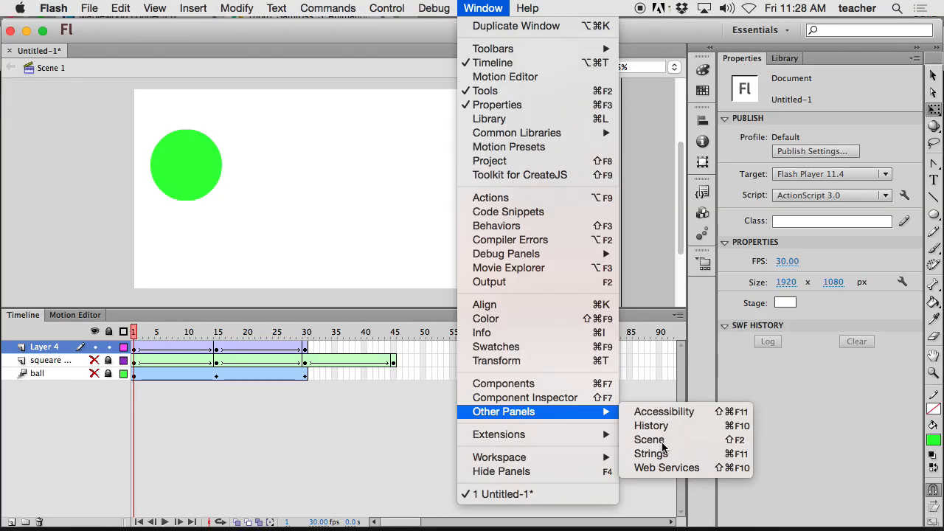
left_click_drag(493, 236, 613, 86)
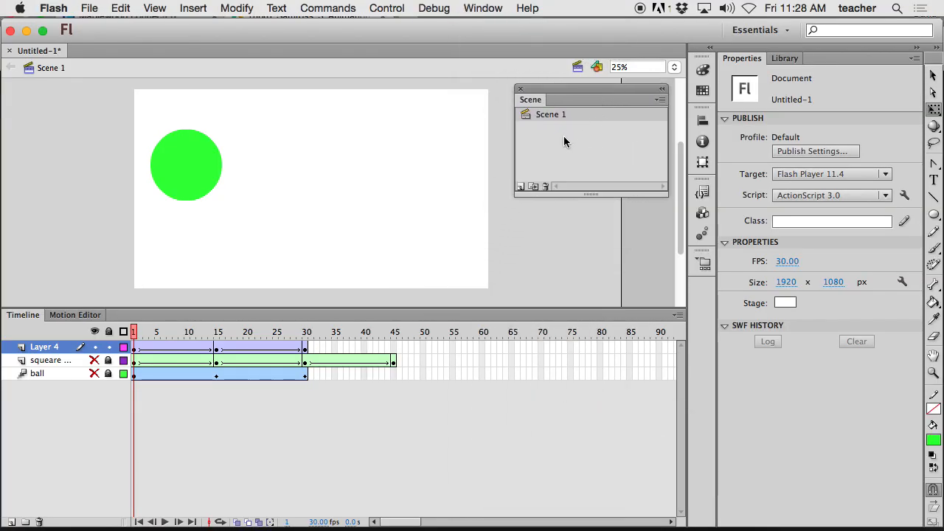
left_click(521, 187)
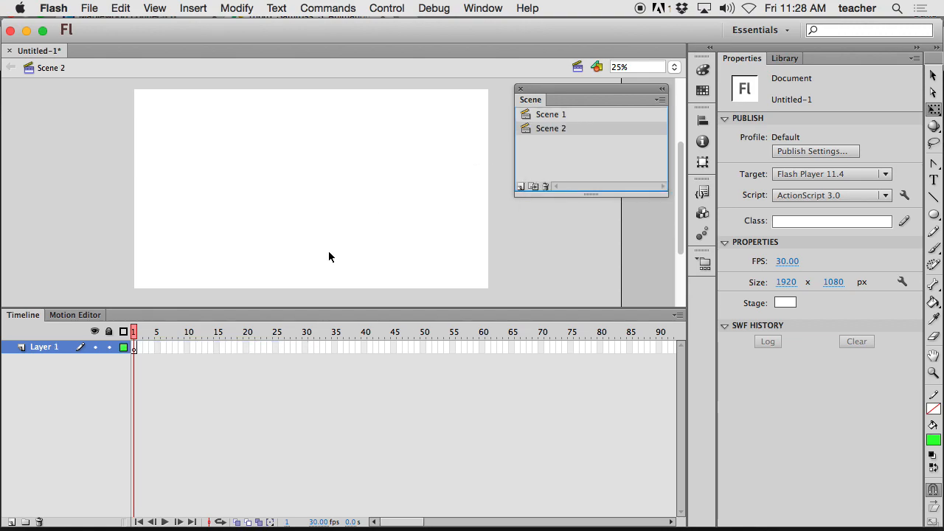
- Scrub through Scene 1's tweens up to frame 45 and return to Scene 2
double_click(554, 115)
left_click_drag(135, 335, 394, 336)
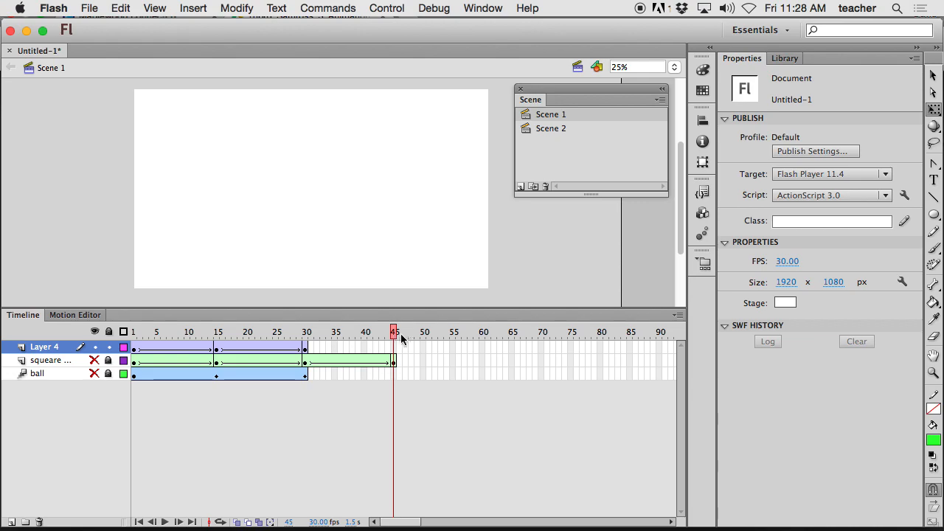
left_click(549, 130)
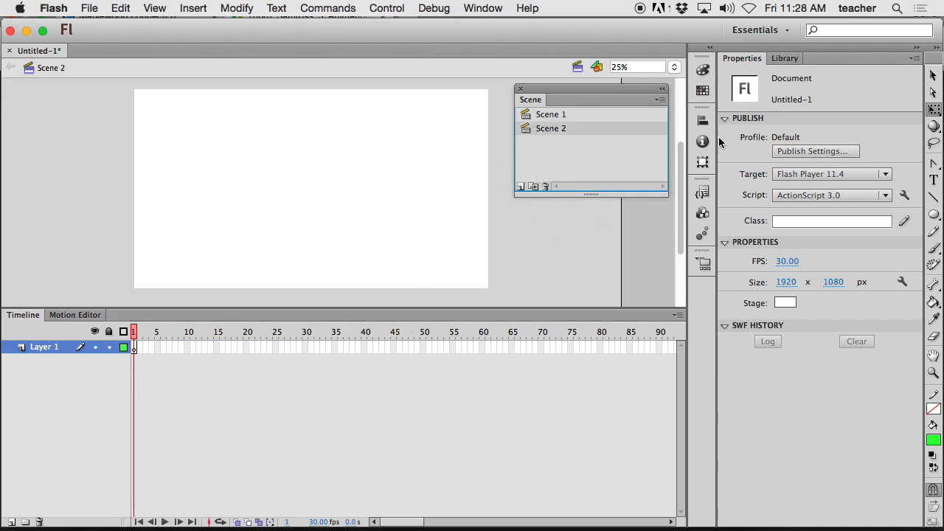
- Open the stich org symbol from the library to examine its layers and return to Scene 2
left_click(786, 58)
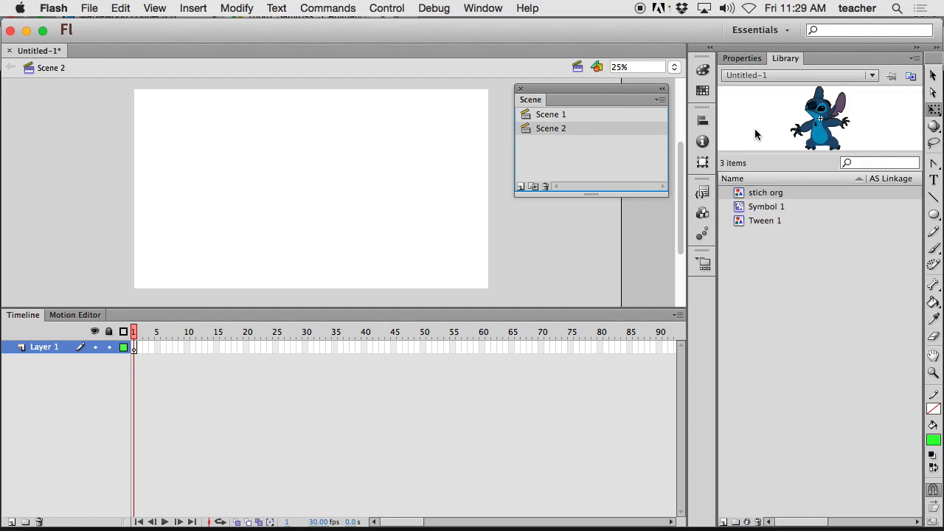
double_click(743, 195)
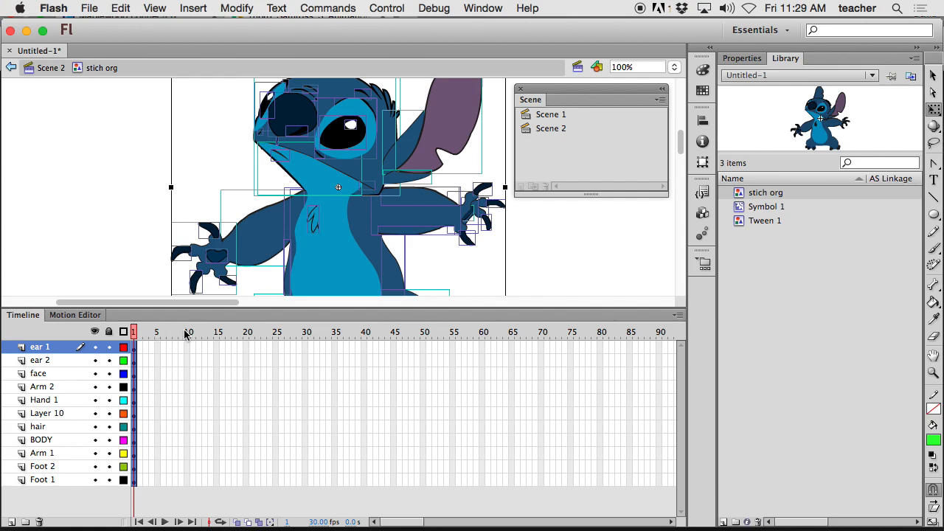
left_click(48, 68)
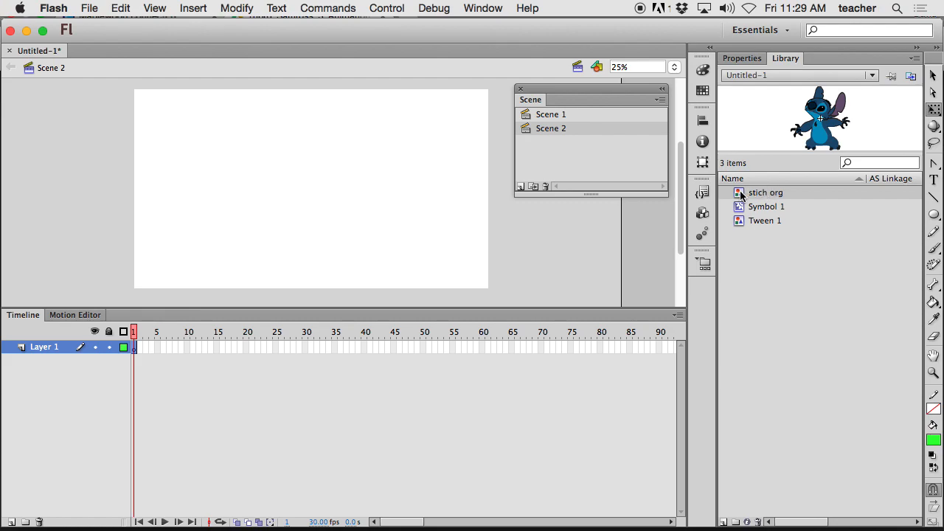
- Place the stich org symbol on Scene 2's stage in frame 1 and scale it up until it is wider than the stage
left_click_drag(740, 194, 338, 193)
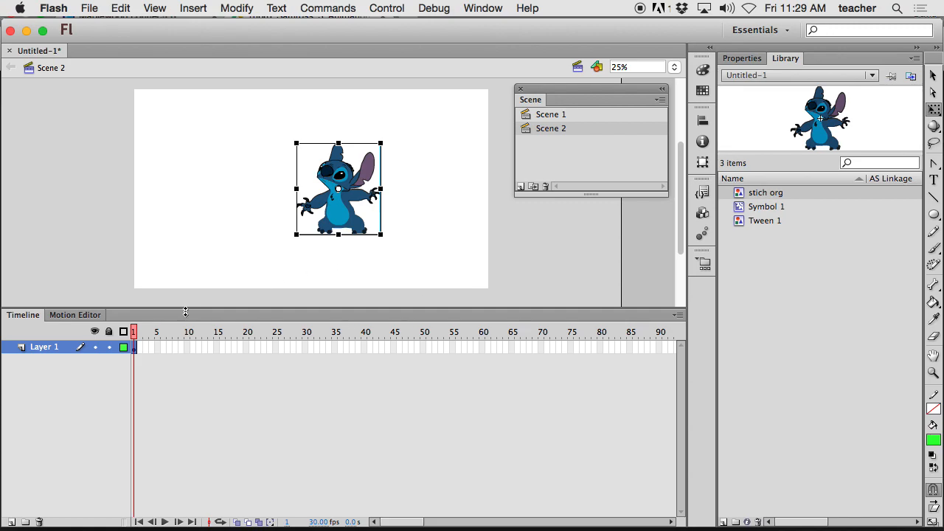
left_click(142, 369)
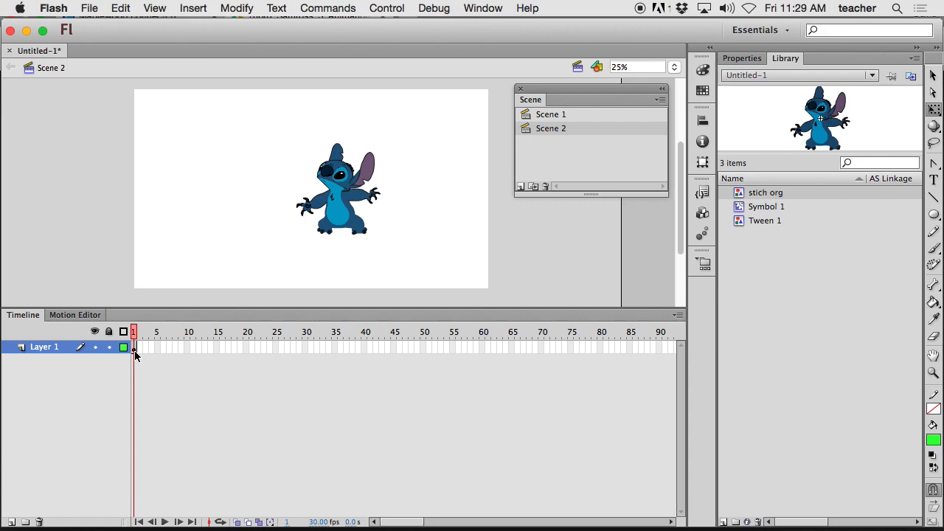
left_click(134, 351)
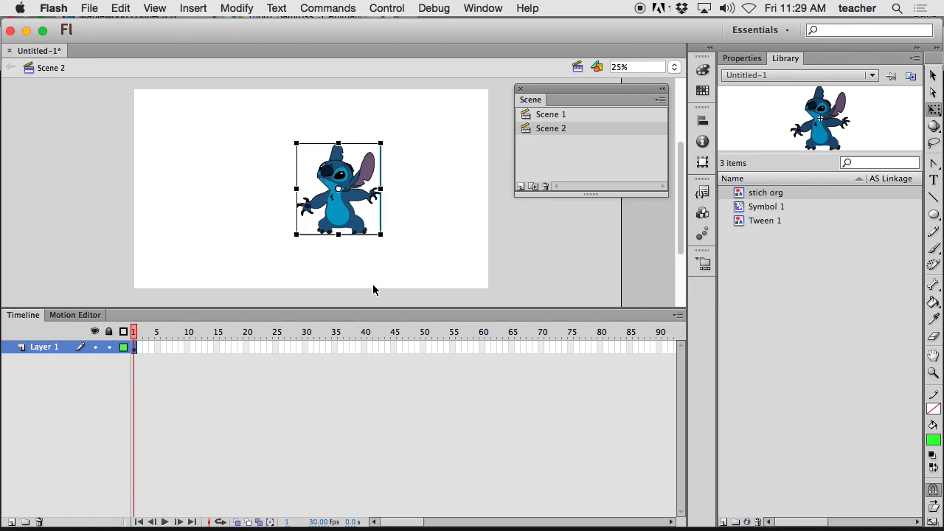
left_click_drag(382, 235, 430, 303)
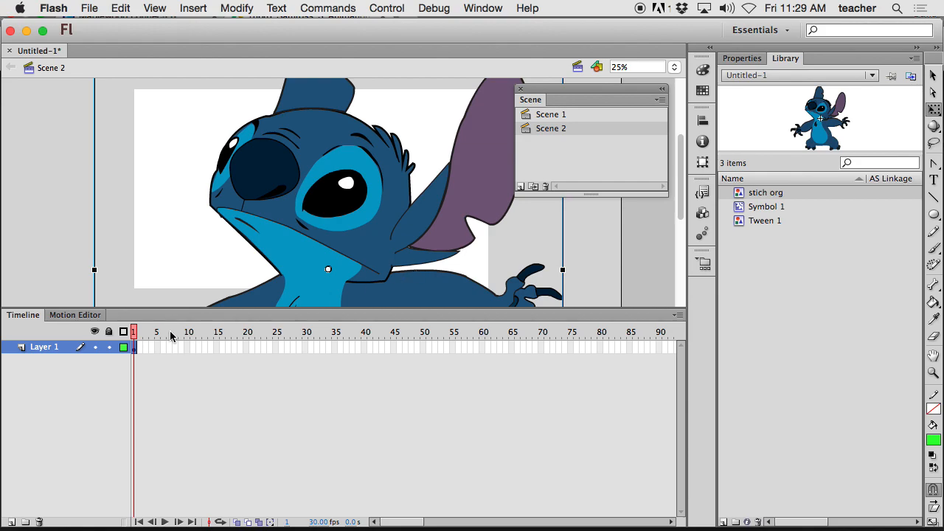
- Create a motion tween on Layer 1 and move the frame 1 character just off the stage's left edge
right_click(136, 353)
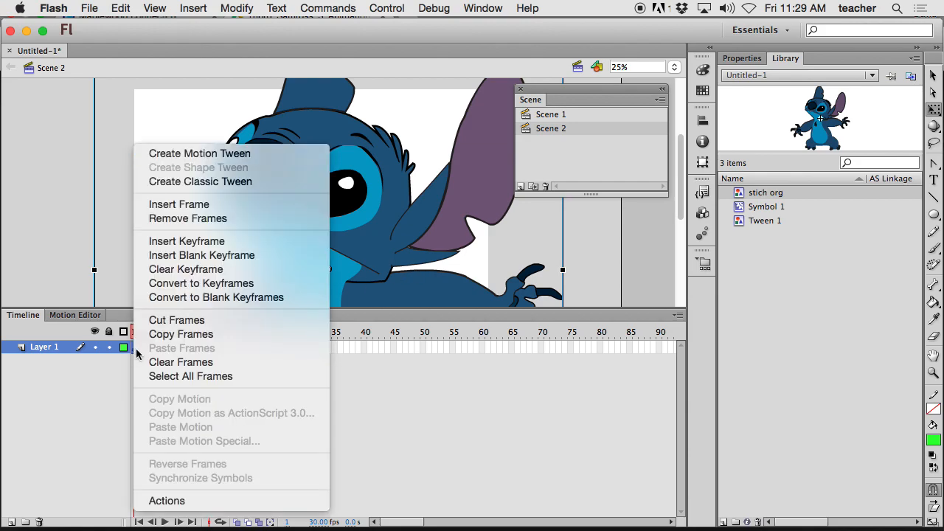
left_click(230, 153)
left_click(134, 348)
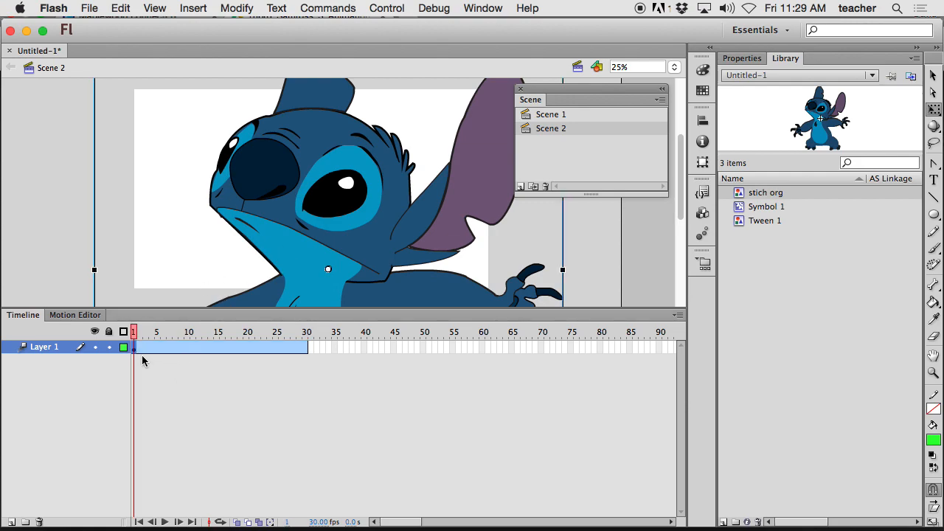
left_click_drag(289, 250, 27, 247)
left_click_drag(162, 227, 40, 234)
left_click_drag(101, 224, 71, 227)
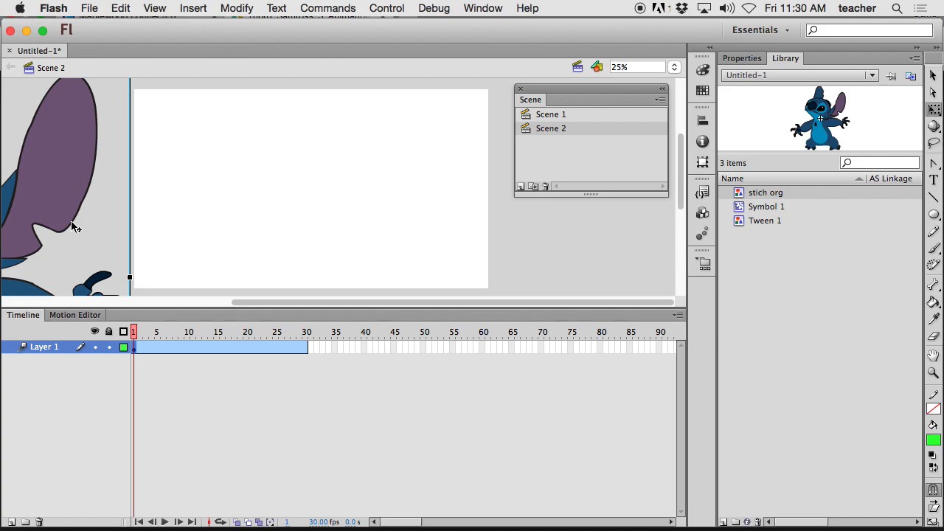
- Extend the motion tween to frame 60 and move the character past the stage's right edge there
left_click_drag(152, 334, 305, 333)
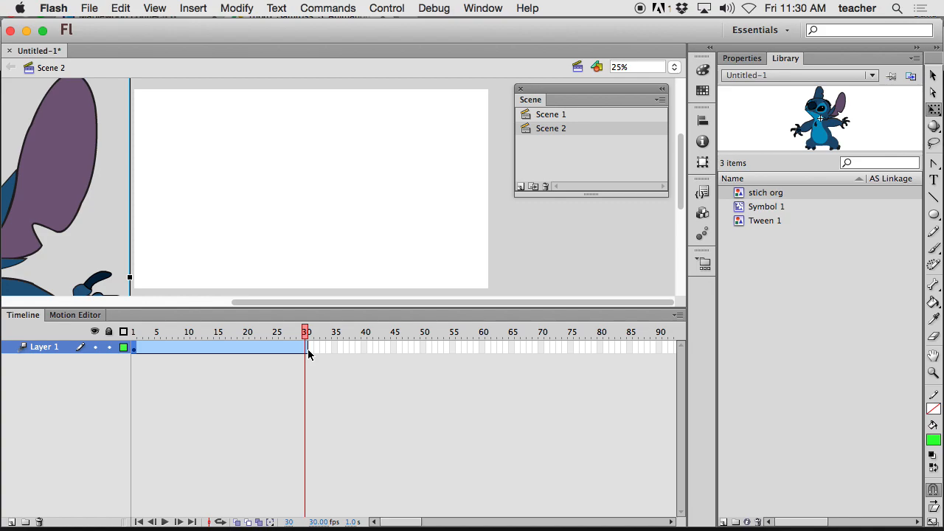
left_click_drag(402, 345, 485, 335)
left_click(485, 346)
left_click(485, 346)
mouse_move(71, 220)
left_mouse_down()
mouse_move(569, 227)
mouse_move(593, 248)
mouse_move(596, 276)
mouse_move(623, 266)
mouse_move(626, 228)
mouse_move(627, 276)
mouse_move(625, 258)
left_mouse_up()
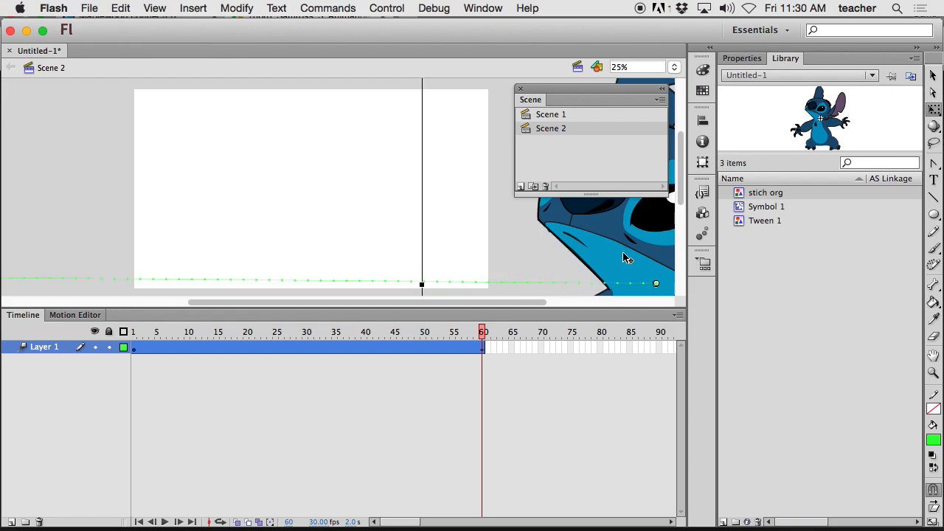
- Test Scene 2 as a movie with the whole frame scaled to fit the window, and close the preview
mouse_move(483, 332)
left_mouse_down()
mouse_move(156, 342)
mouse_move(482, 338)
left_mouse_up()
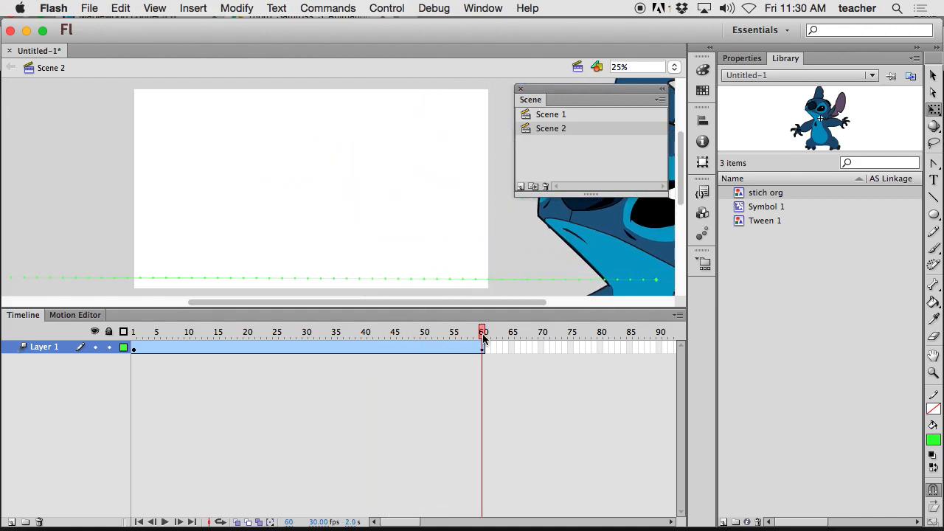
left_click(401, 9)
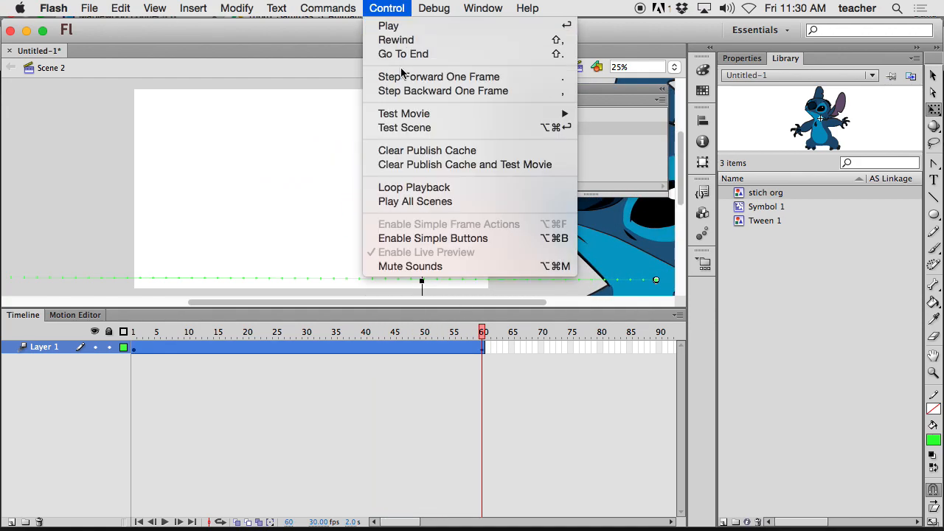
left_click(411, 130)
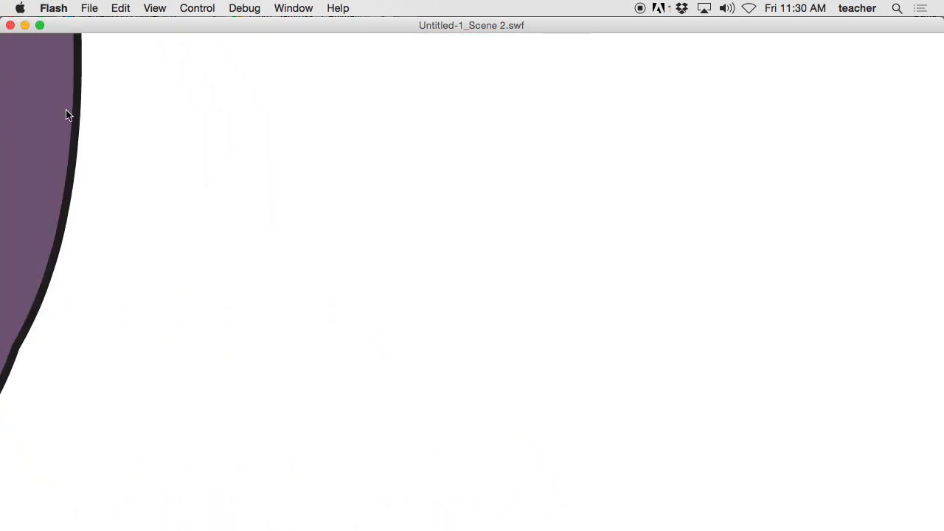
right_click(68, 114)
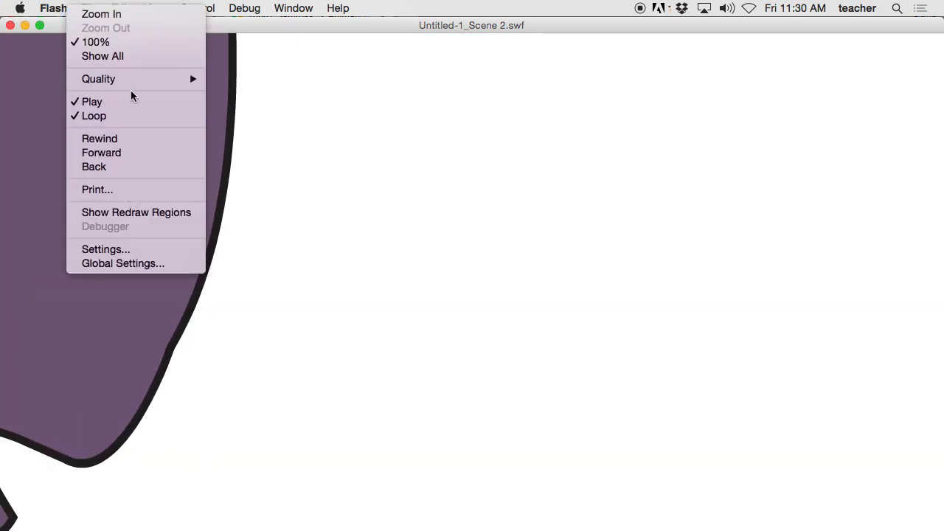
mouse_move(138, 81)
left_click(138, 59)
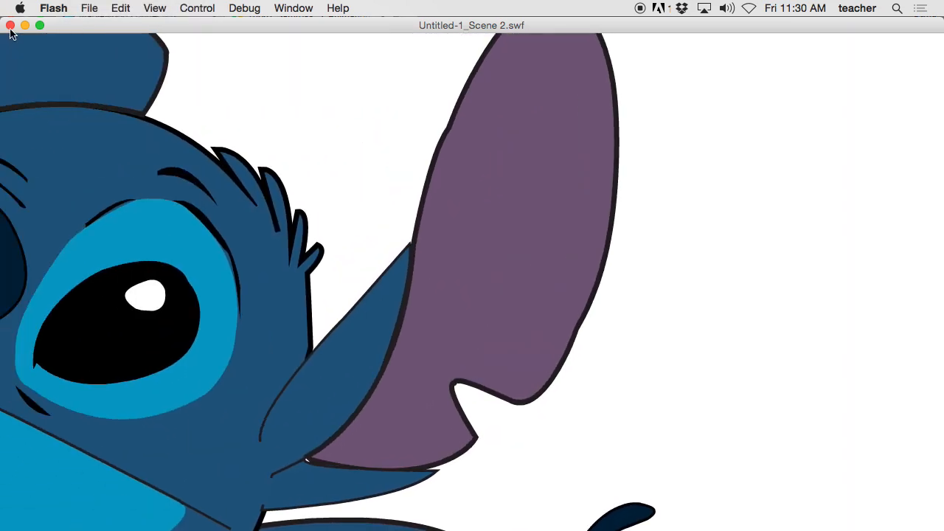
left_click(10, 27)
- Return the playhead to frame 1 and rename Layer 1 as stich
left_click_drag(462, 338, 136, 313)
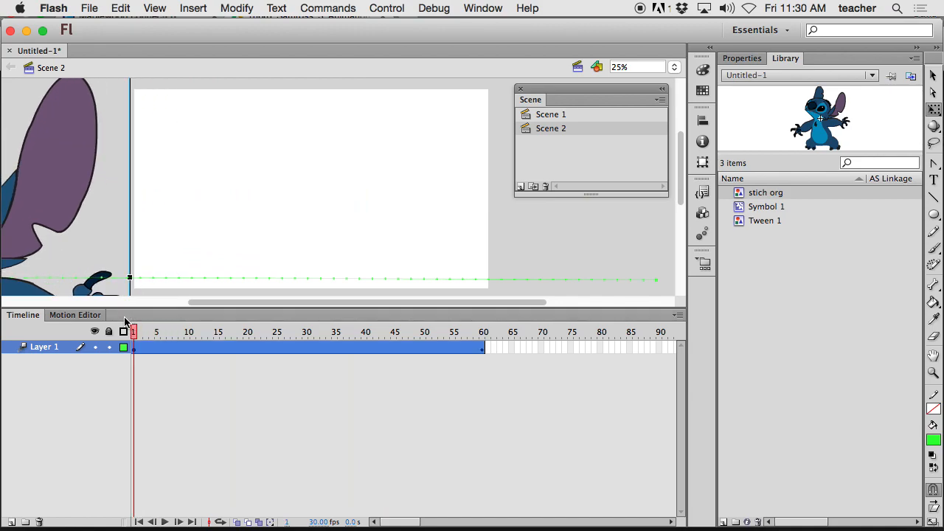
double_click(44, 349)
type("s")
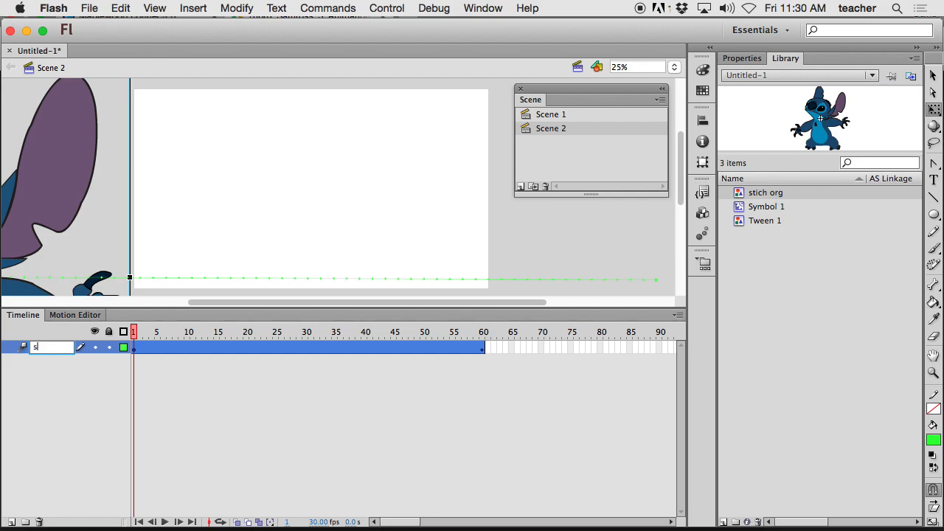
type("tich")
key("Return")
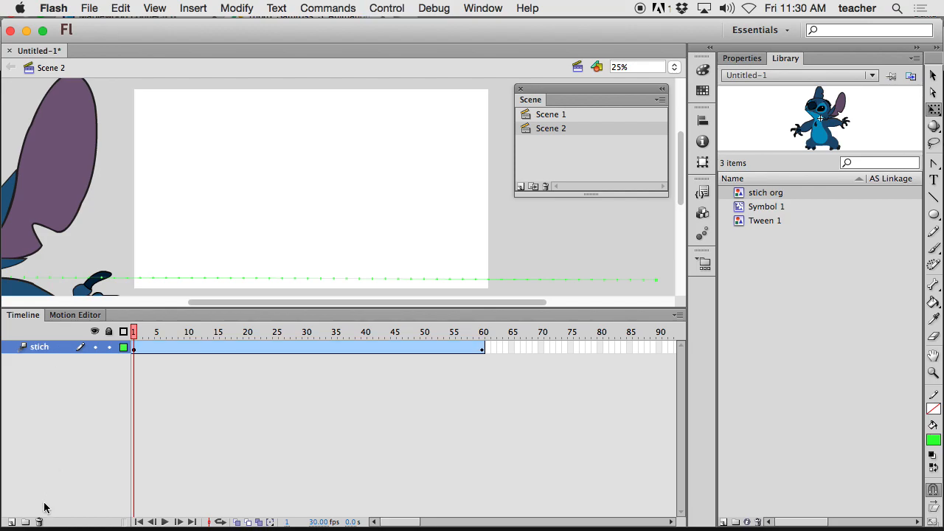
- Add a new layer beneath the stich layer and name it bg
left_click(11, 522)
left_click_drag(42, 352, 46, 371)
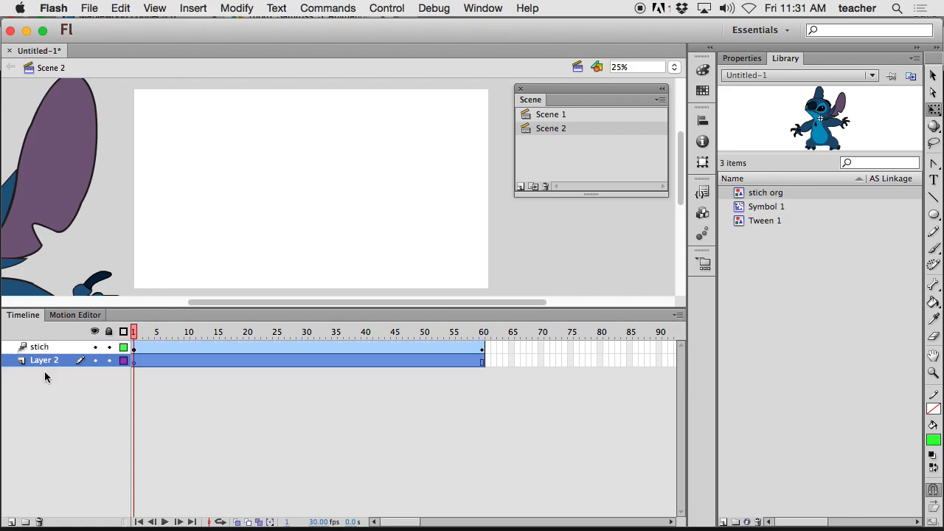
double_click(52, 361)
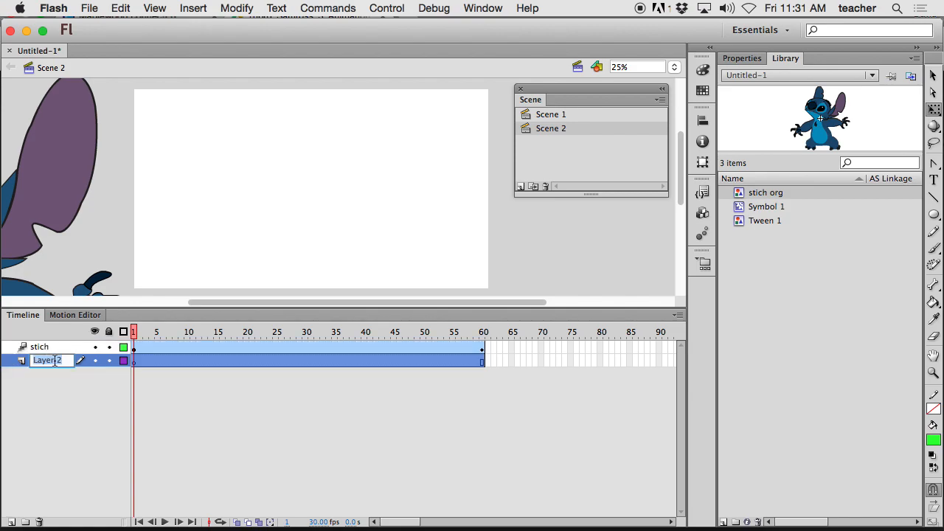
type("bgf")
key("Return")
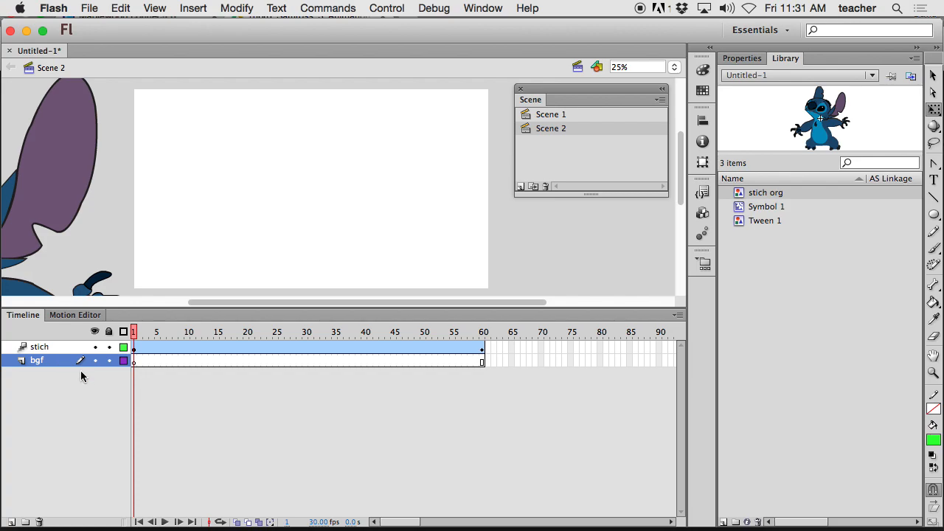
double_click(44, 361)
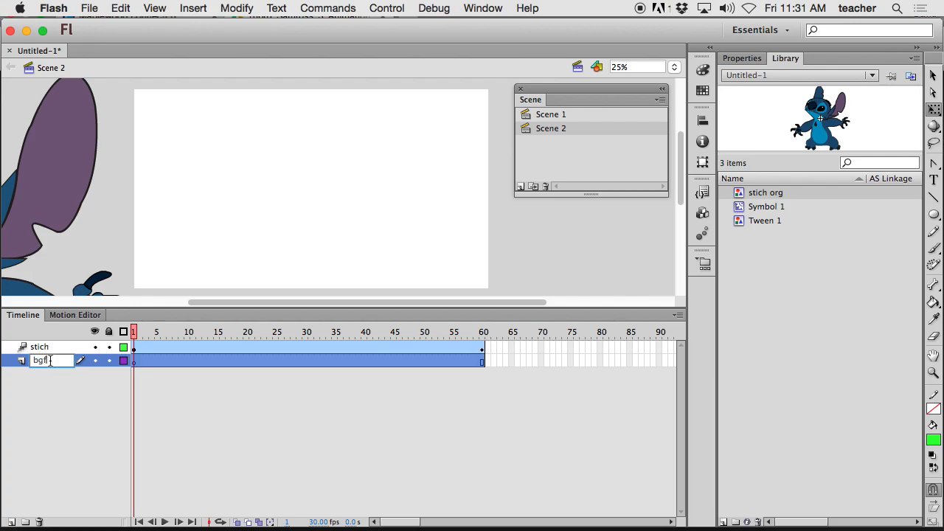
key("Return")
- With frame 1 of the bg layer selected, import the retro video game wallpaper JPG into the library
left_click(133, 361)
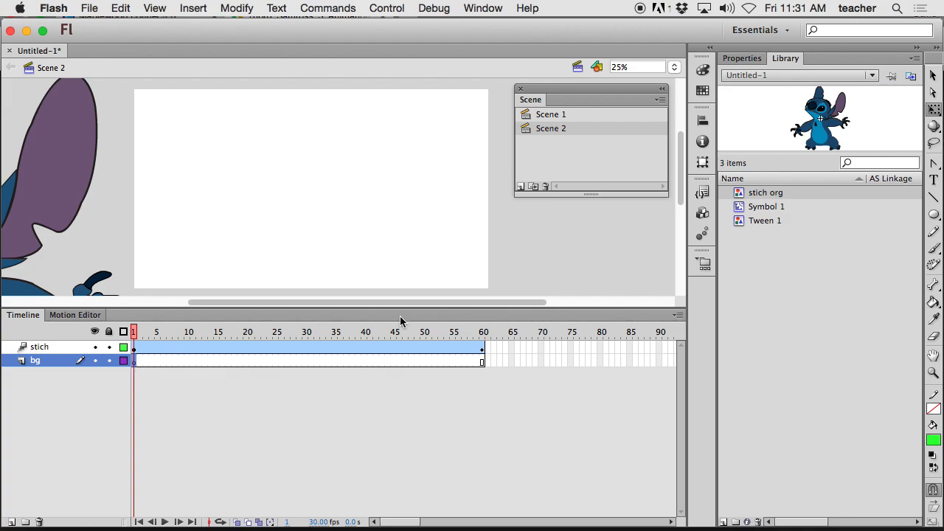
left_click(90, 9)
mouse_move(123, 214)
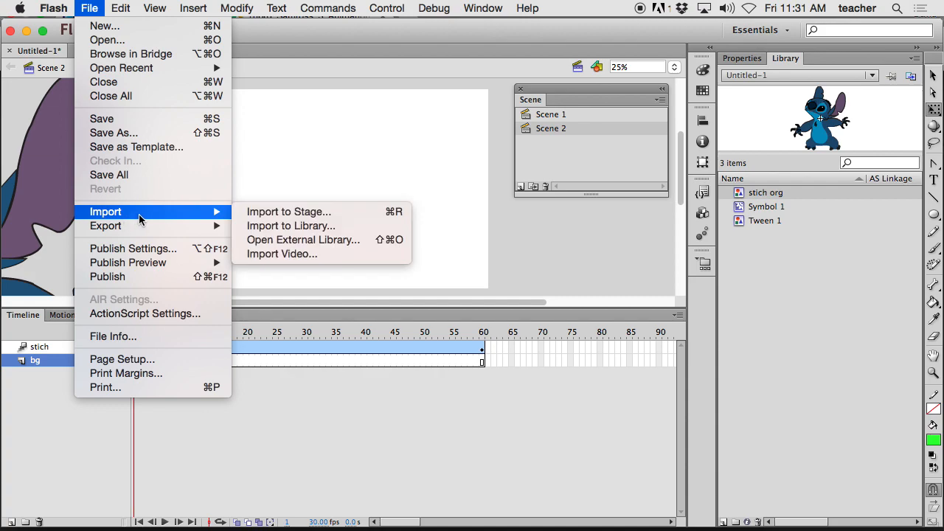
left_click(299, 230)
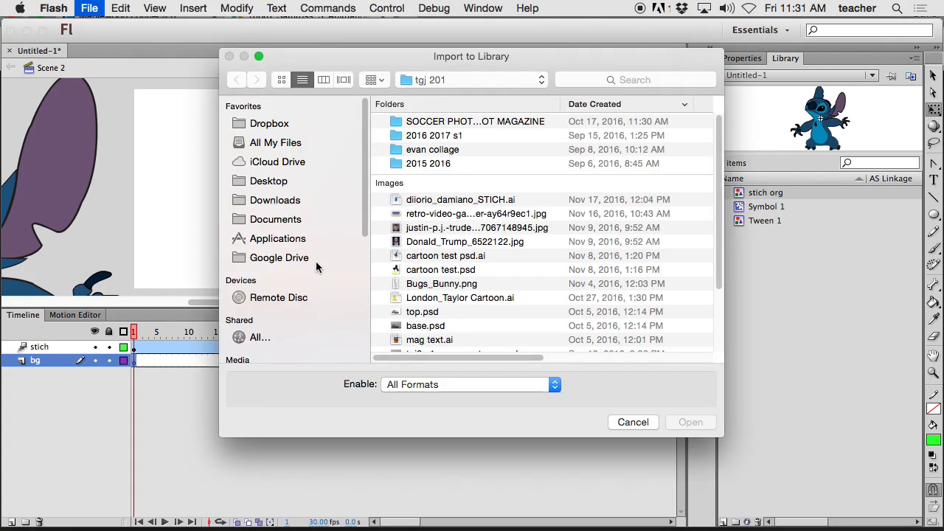
left_click(432, 215)
left_click(673, 424)
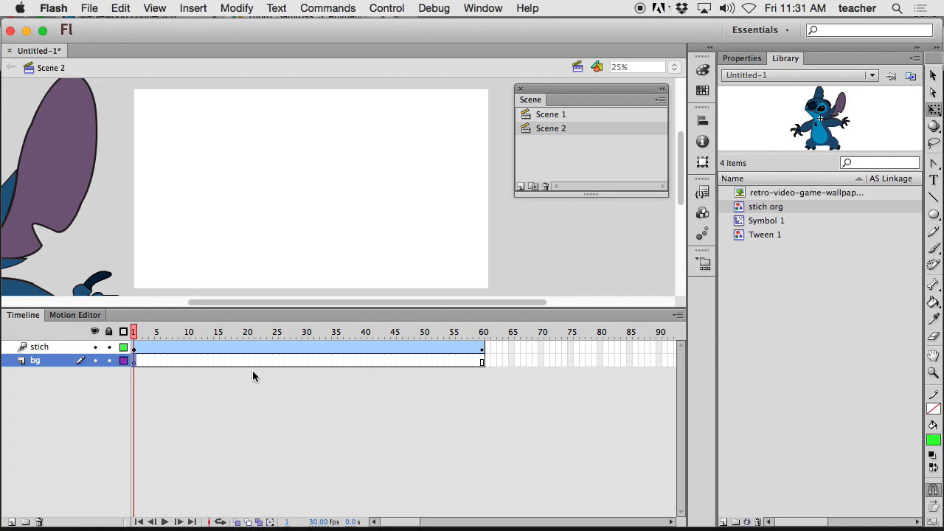
- Place the retro video game wallpaper on the bg layer in frame 1 and enlarge it beyond the stage's edges
left_click(743, 194)
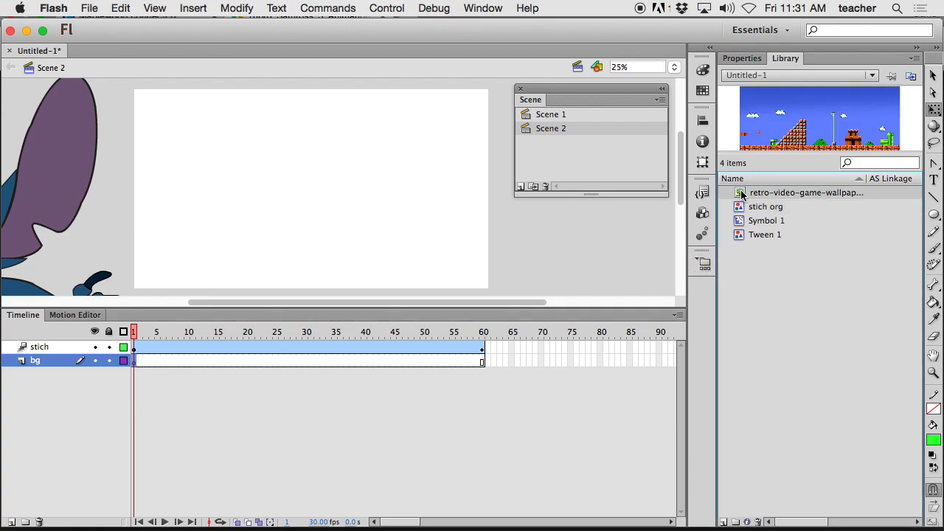
left_click_drag(743, 194, 328, 240)
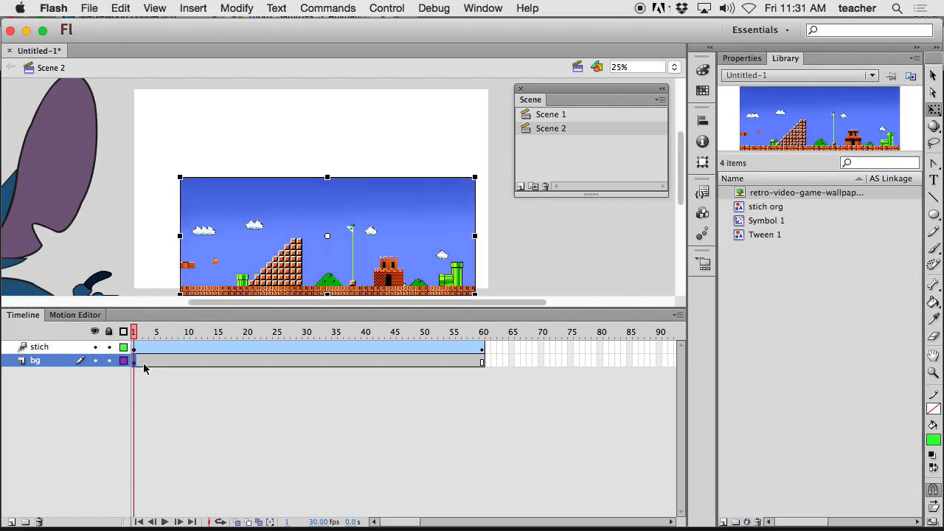
left_click_drag(269, 241, 215, 150)
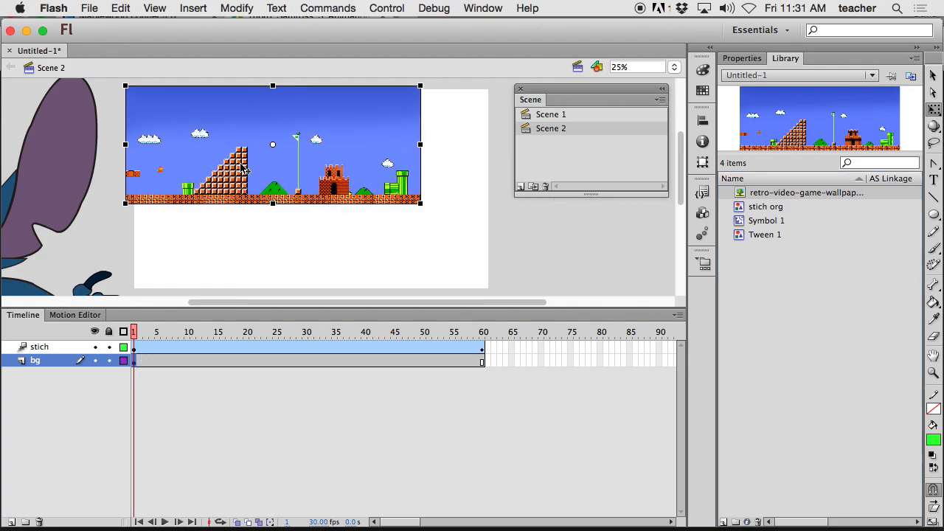
left_click_drag(420, 205, 537, 293)
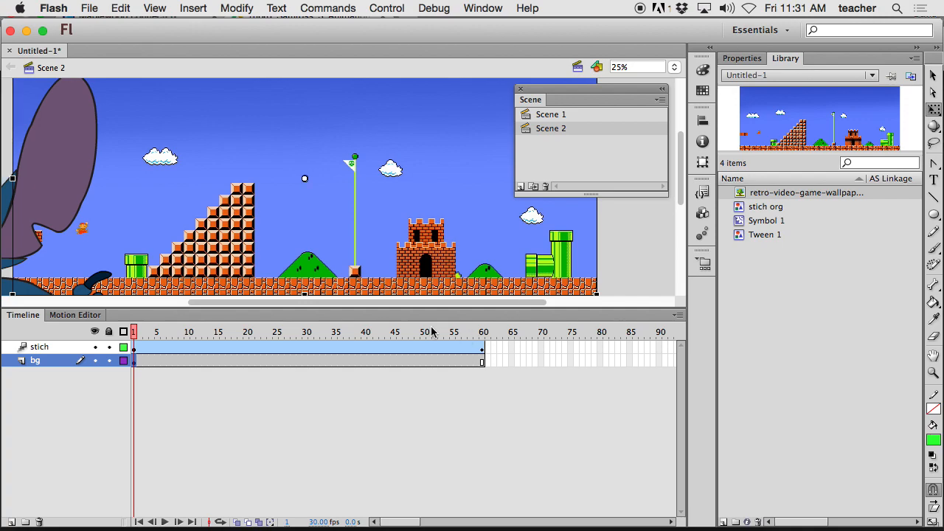
left_click_drag(133, 333, 211, 345)
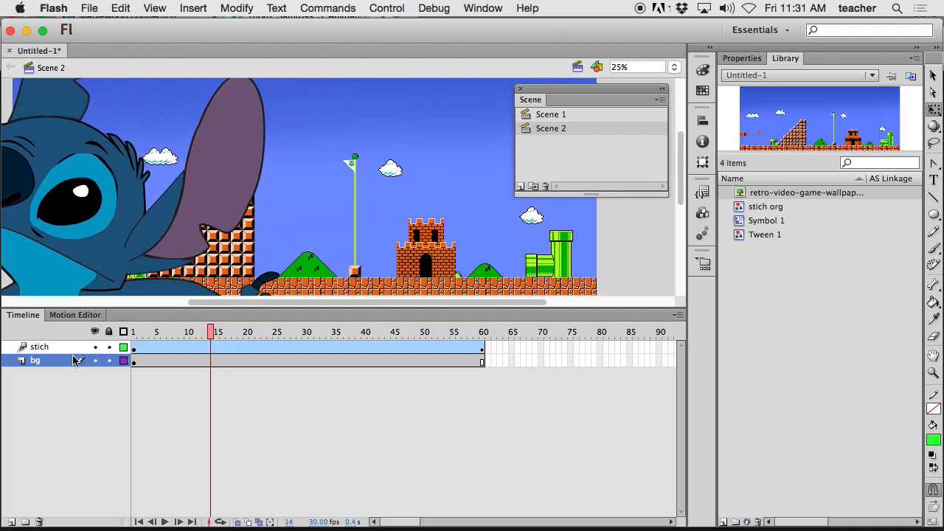
- Hide the stich and bg layers, and add a new layer named frame above them
left_click(94, 361)
left_click(95, 347)
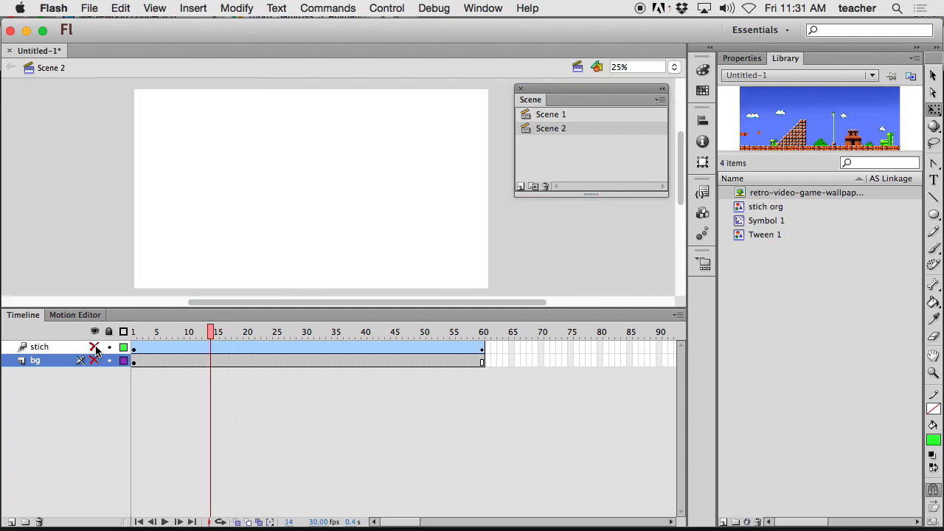
left_click(11, 521)
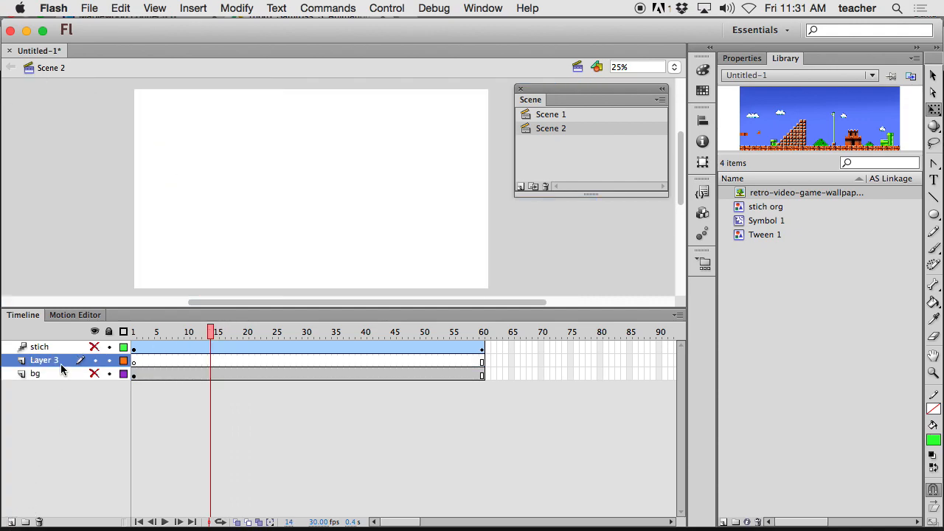
left_click_drag(52, 362, 50, 346)
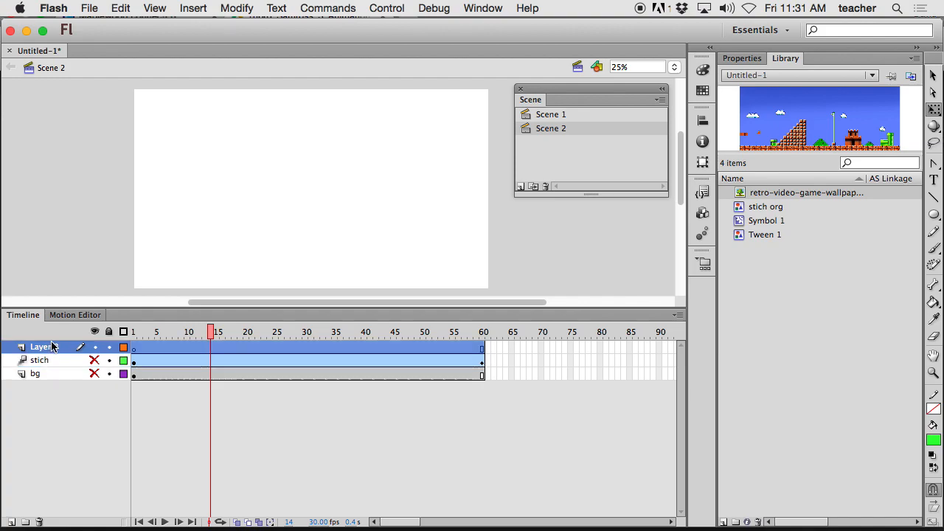
double_click(57, 348)
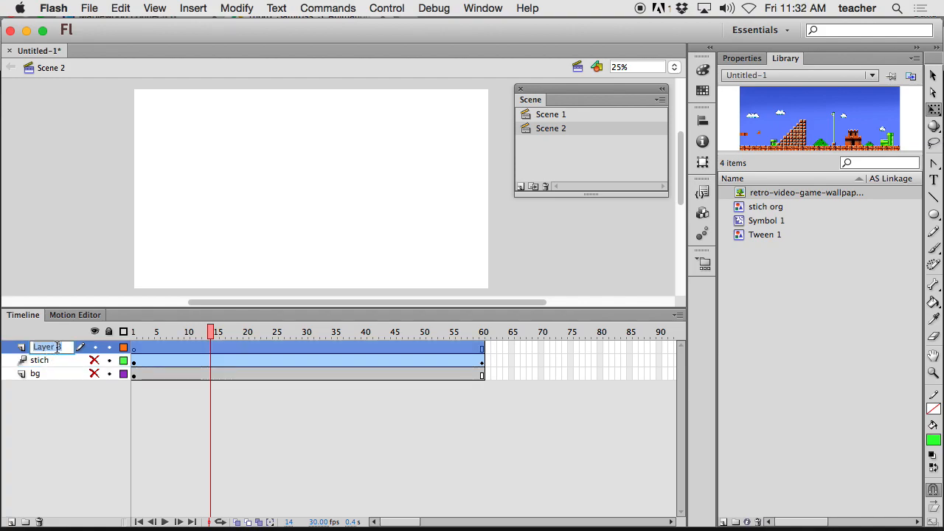
type("frame")
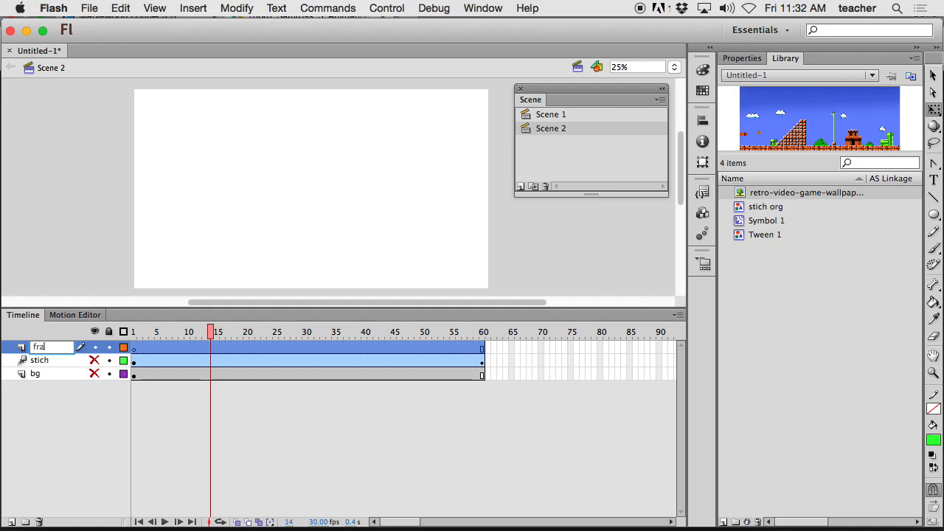
key("Return")
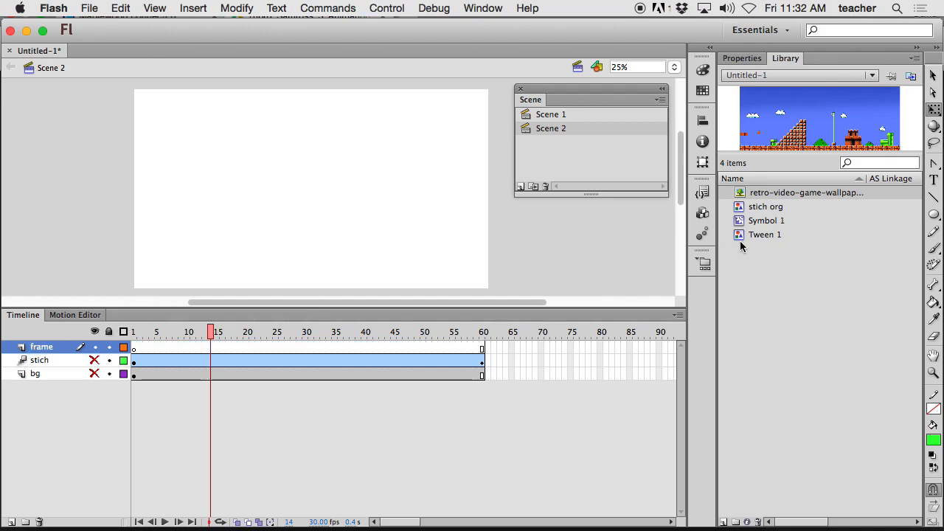
- Draw a rectangle with a green stroke and no fill along the stage's edges in frame 1 of the frame layer
left_click(934, 214)
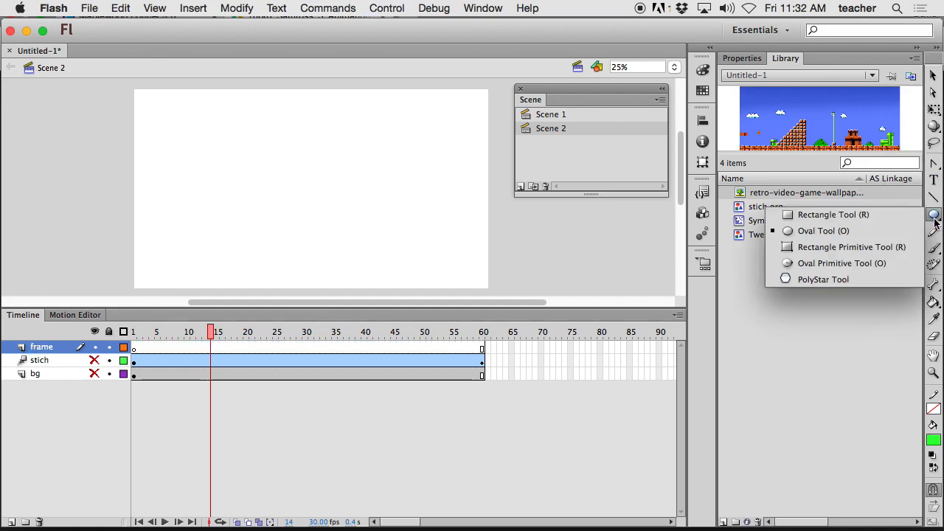
left_click(830, 214)
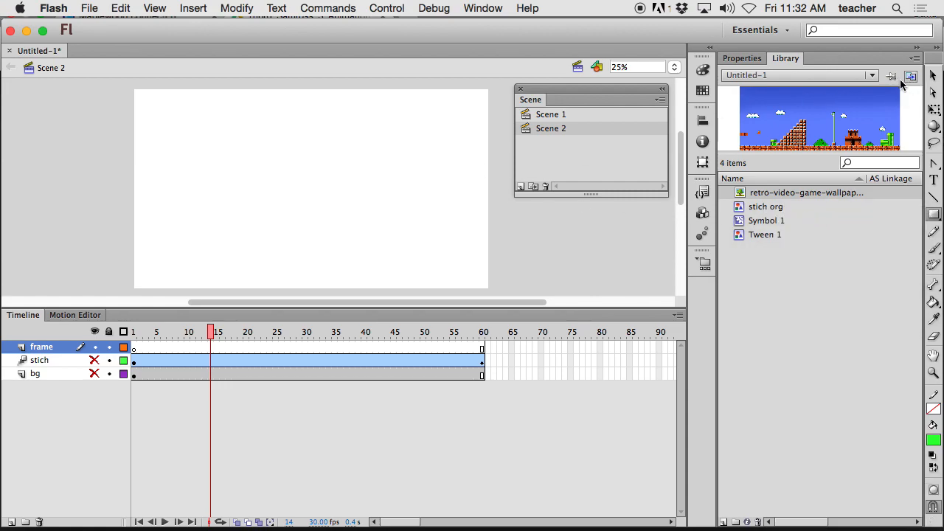
left_click(742, 57)
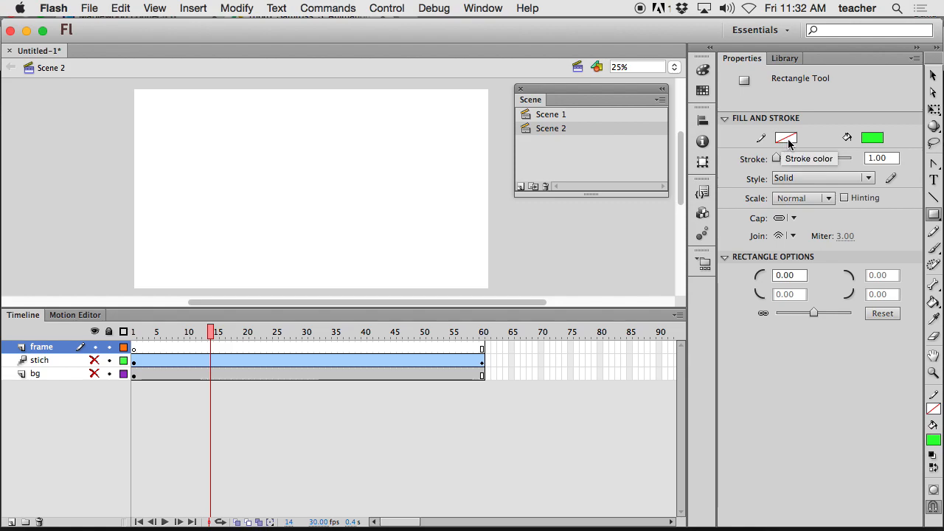
left_click(871, 138)
left_click(916, 154)
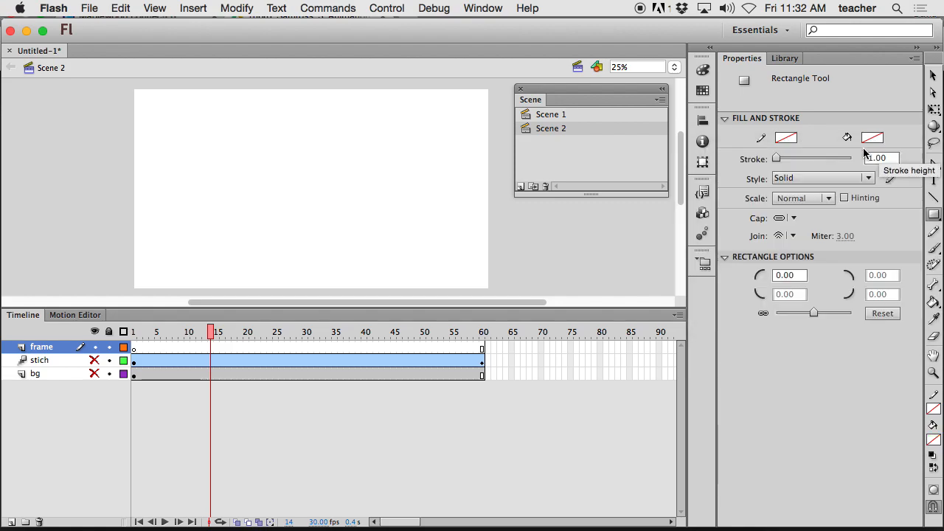
left_click(787, 138)
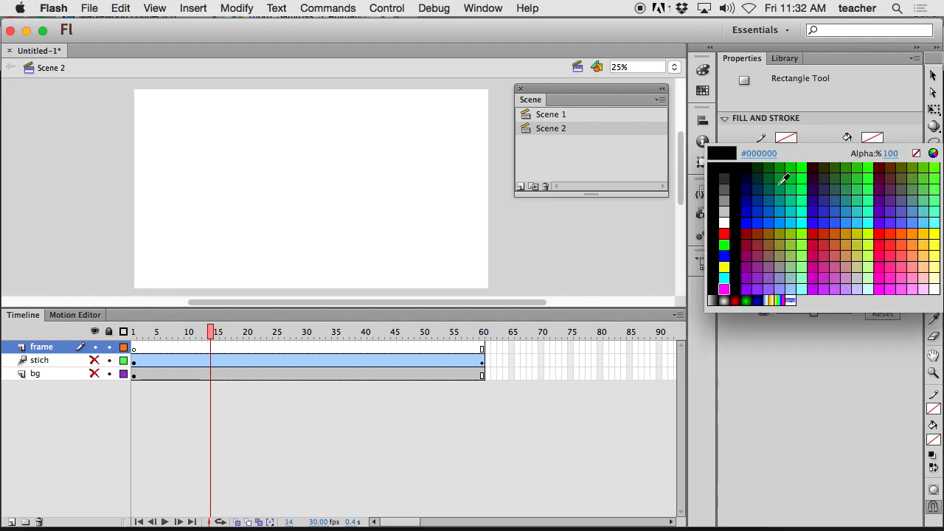
left_click(778, 181)
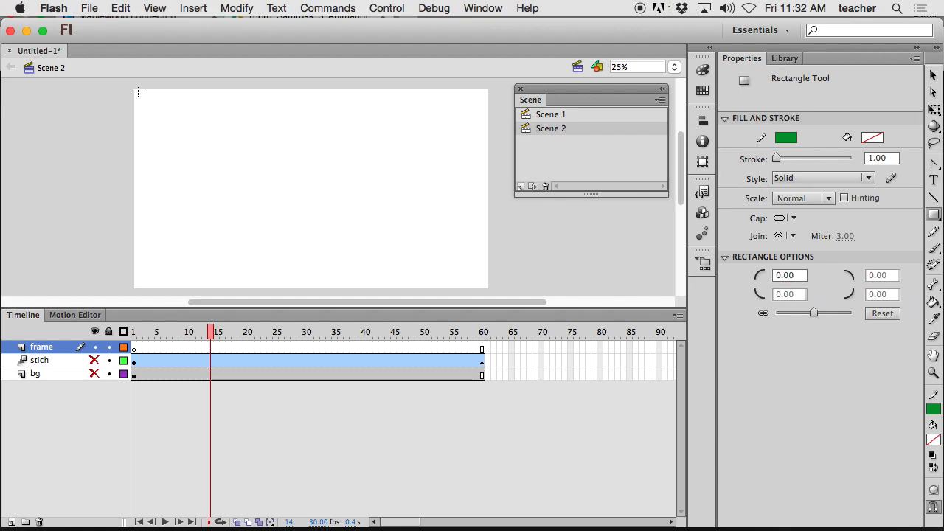
left_click(134, 348)
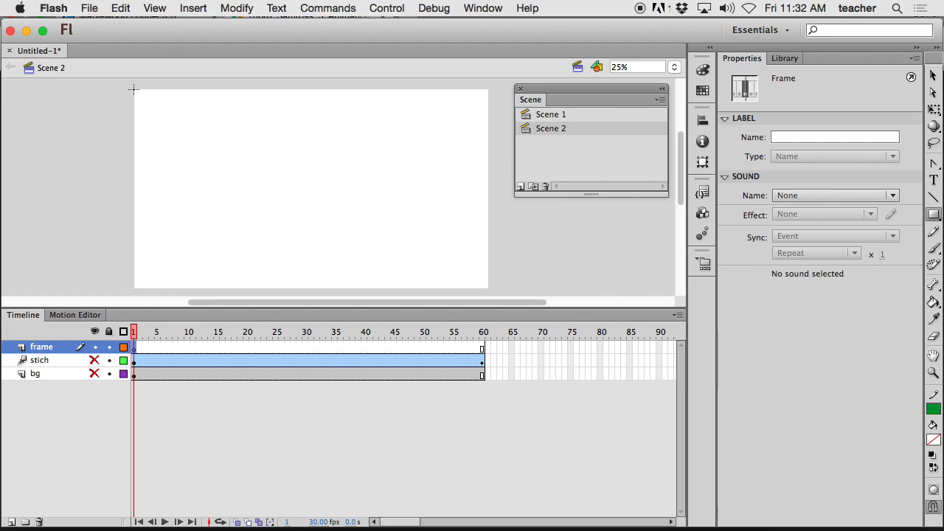
left_click_drag(134, 89, 490, 290)
- Show the stich and bg layers again, and lock the frame layer
left_click_drag(93, 360, 94, 376)
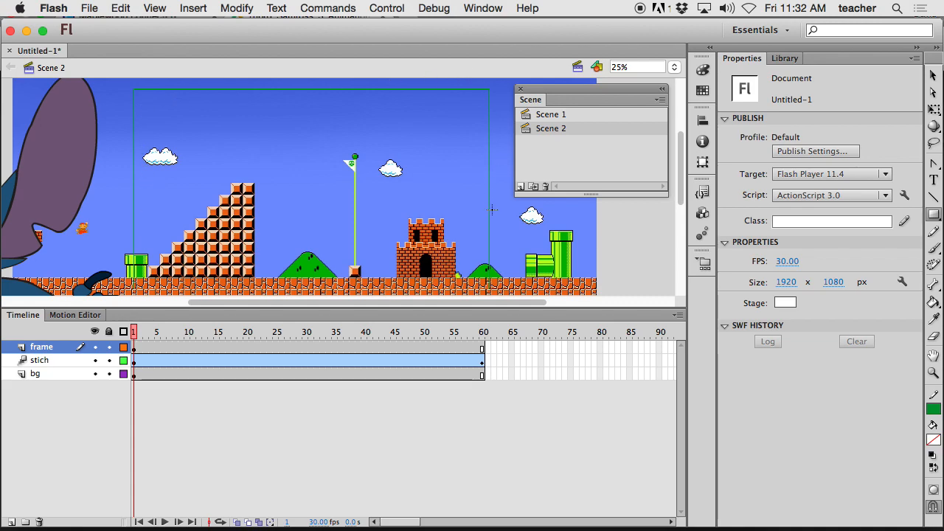
left_click(110, 347)
left_click_drag(130, 345, 476, 334)
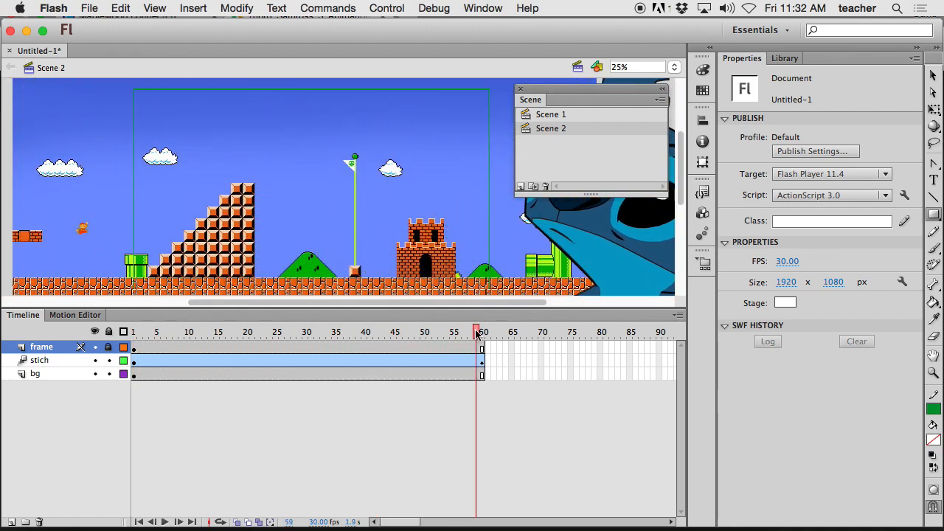
- Try a blank keyframe at frame 61 of the frame layer, and undo it
left_click(480, 333)
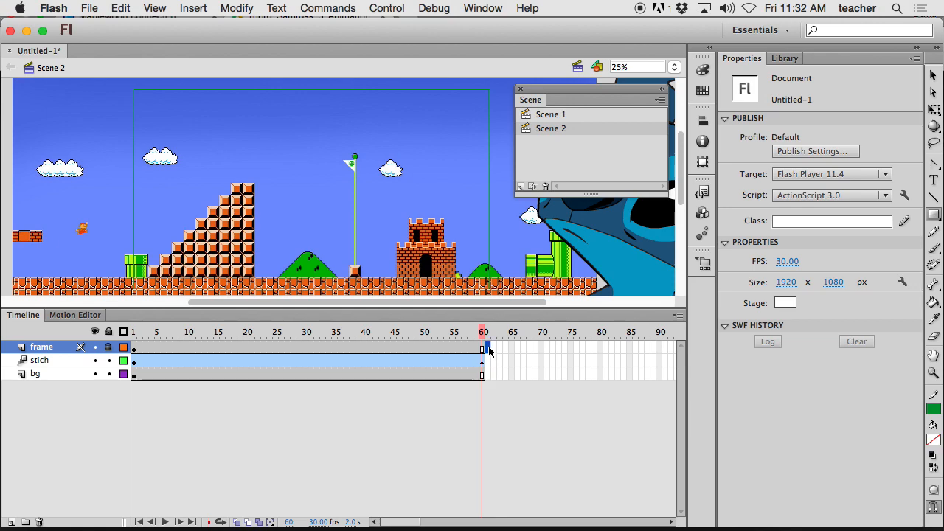
right_click(489, 351)
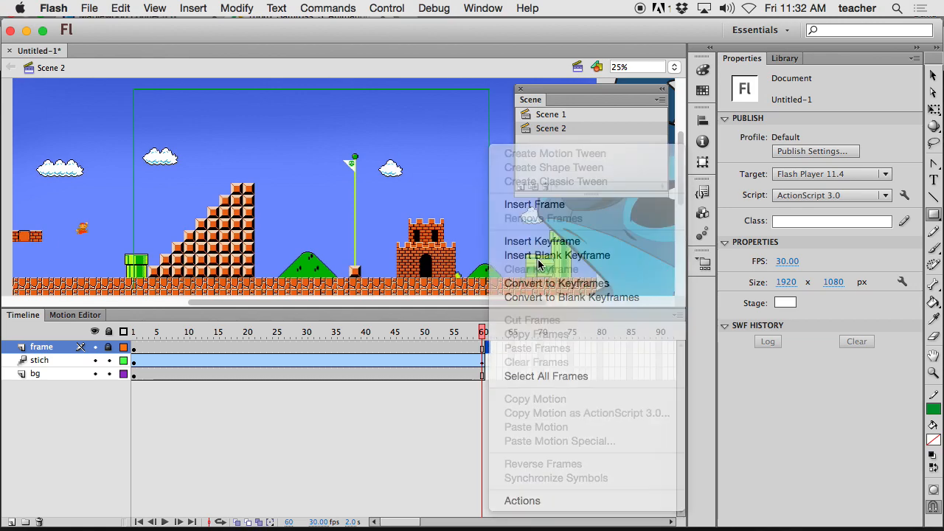
left_click(541, 255)
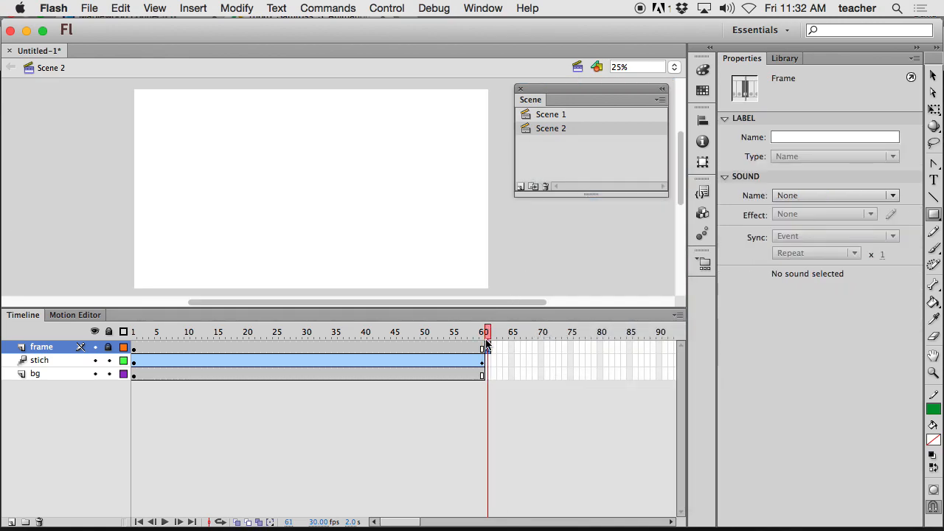
key("super+z")
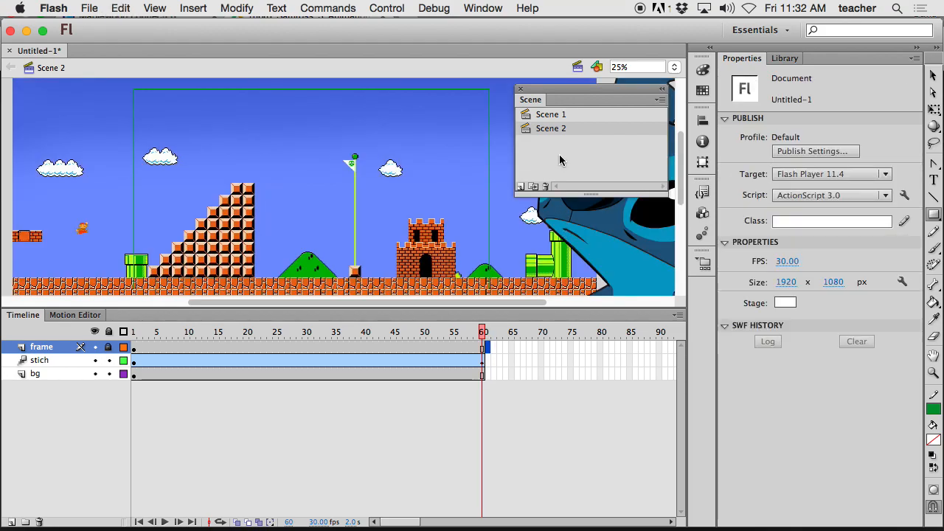
- Add a third scene to the document, check Scene 2, and return to the new scene with the Selection tool active
left_click(521, 187)
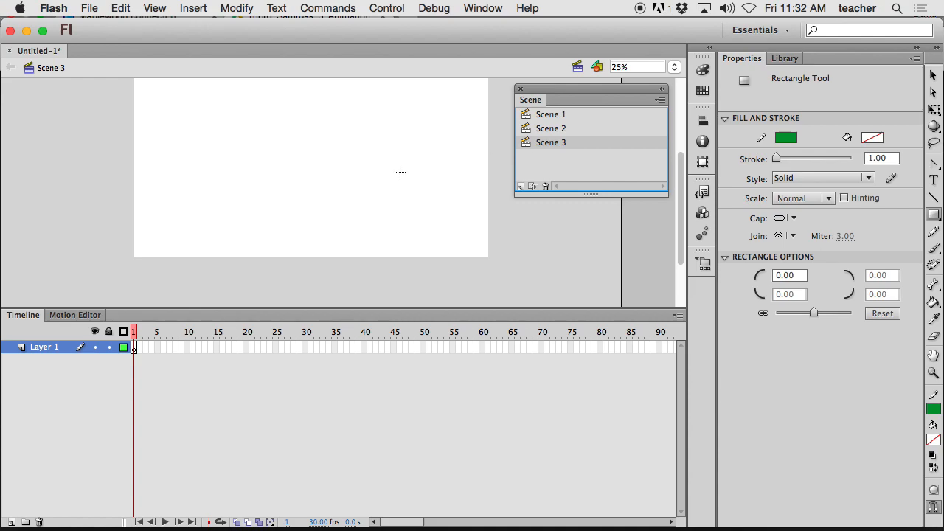
left_click(933, 76)
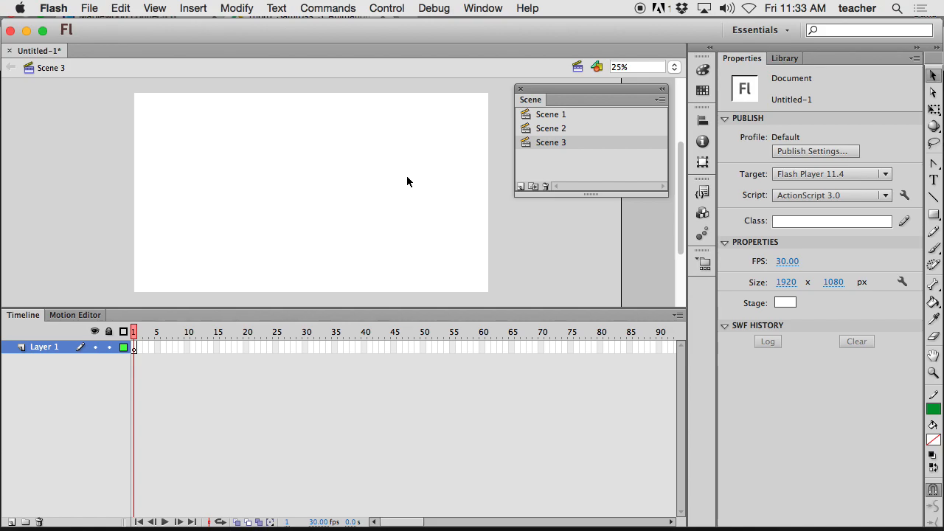
left_click(553, 129)
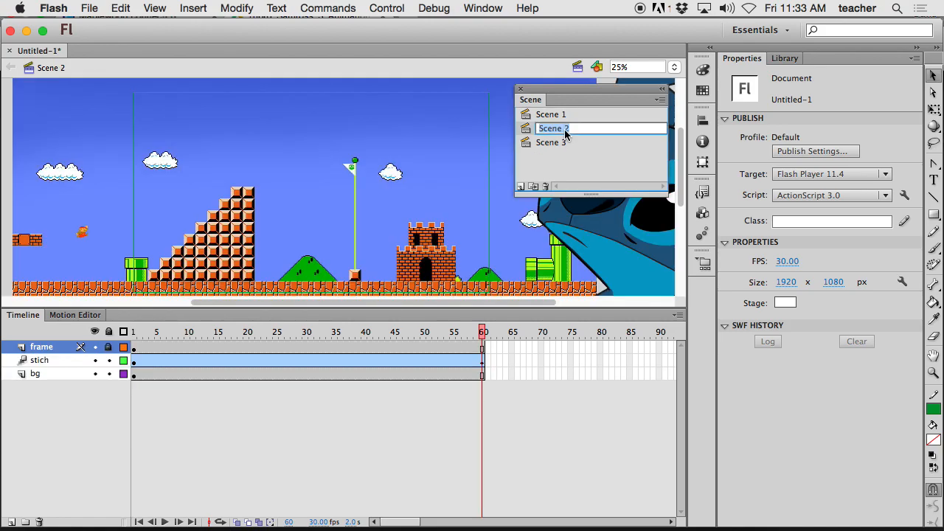
left_click_drag(470, 336, 496, 336)
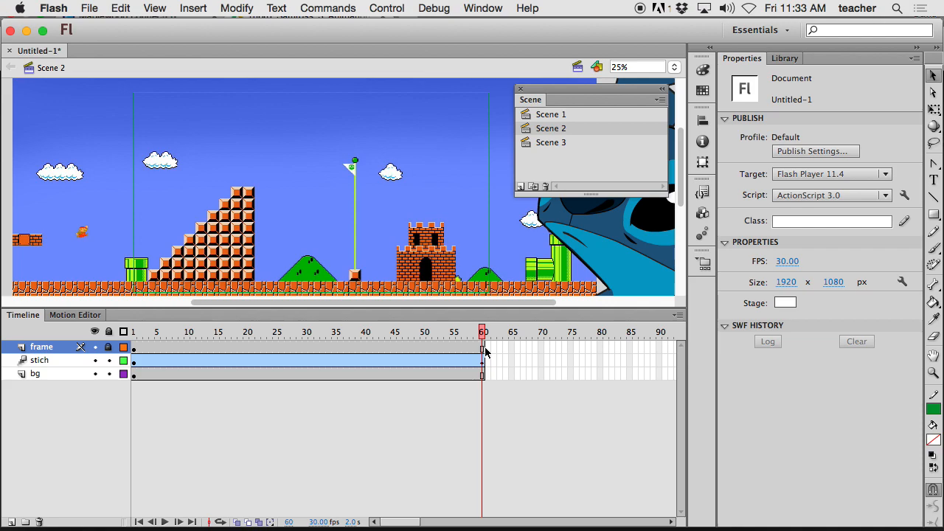
left_click(550, 143)
left_click(543, 130)
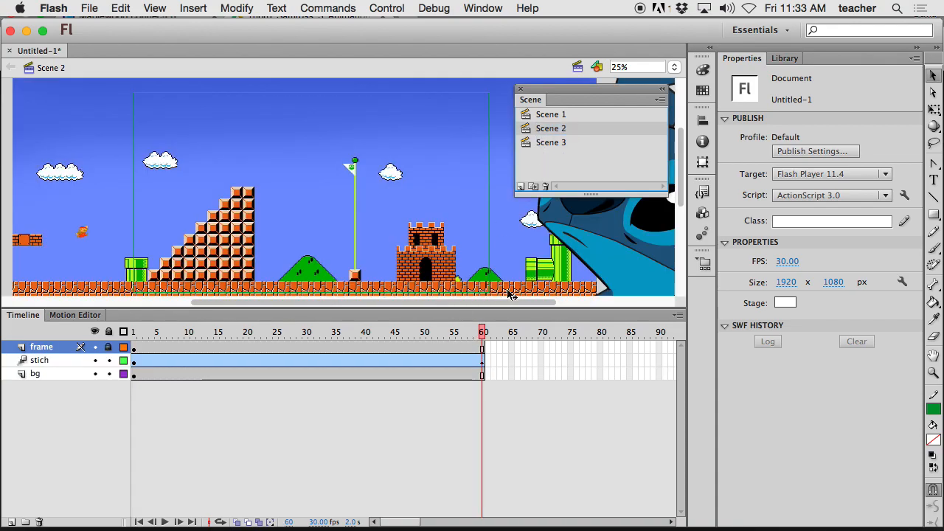
double_click(550, 143)
left_click(528, 162)
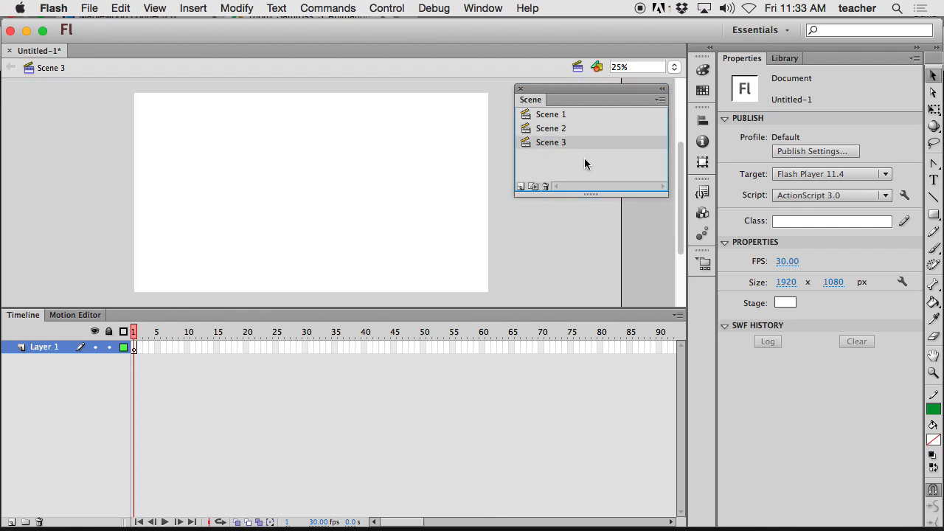
- Place the retro-video-game wallpaper from the library in Scene 3 and enlarge it with Free Transform until it extends well beyond the stage
left_click(785, 58)
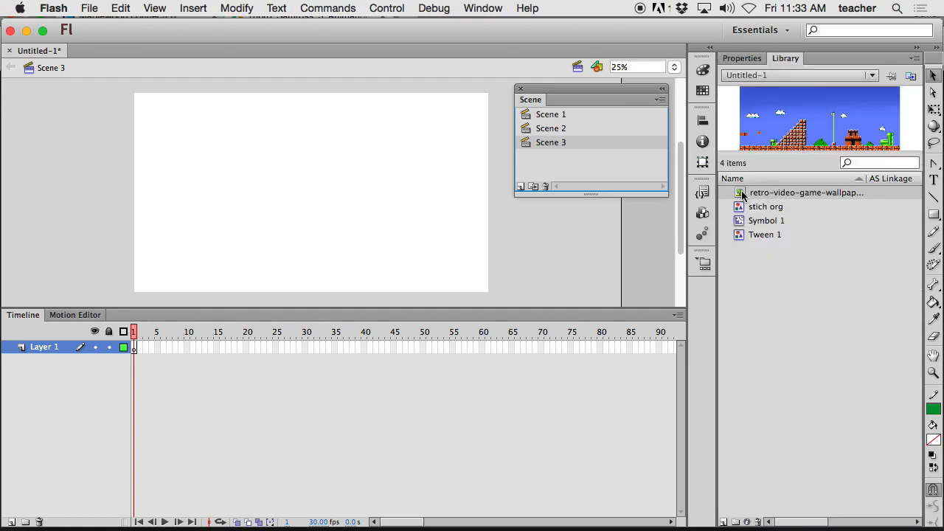
left_click_drag(742, 194, 279, 189)
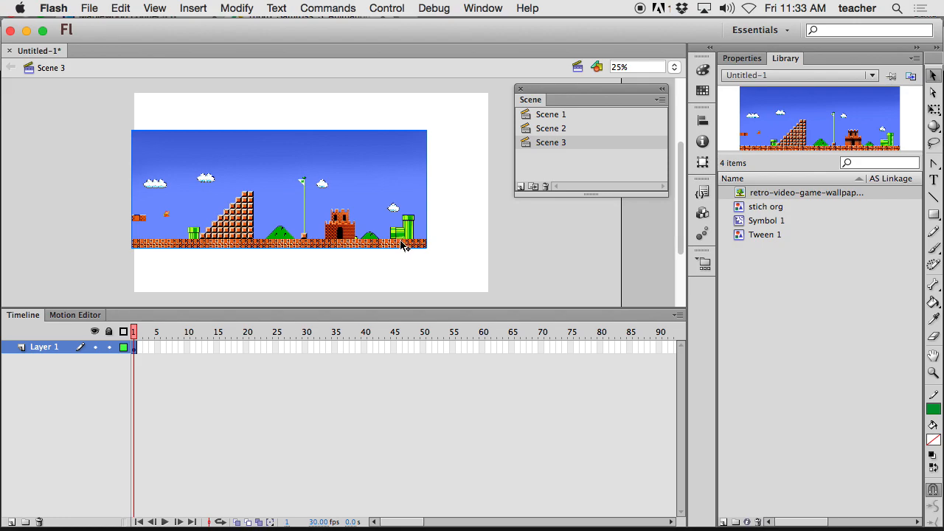
left_click(367, 236, "alt")
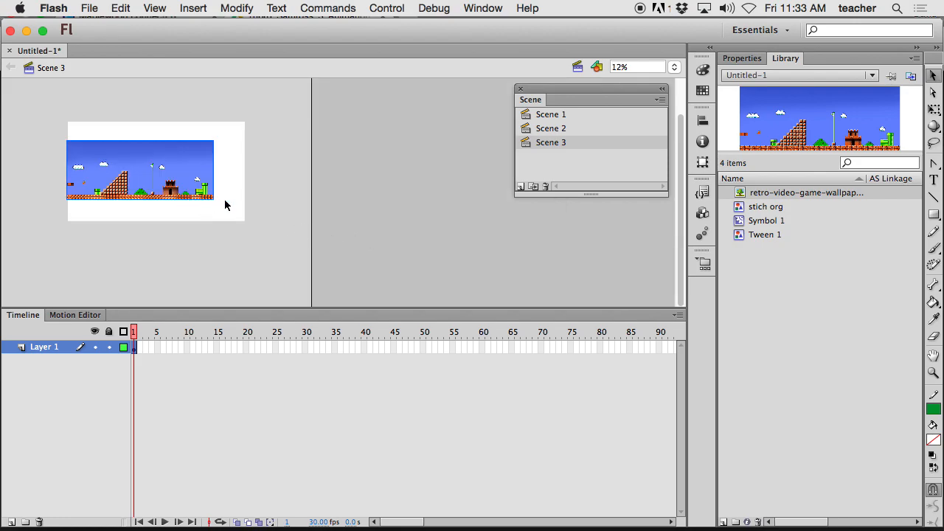
left_click(934, 109)
left_click_drag(215, 199, 322, 268)
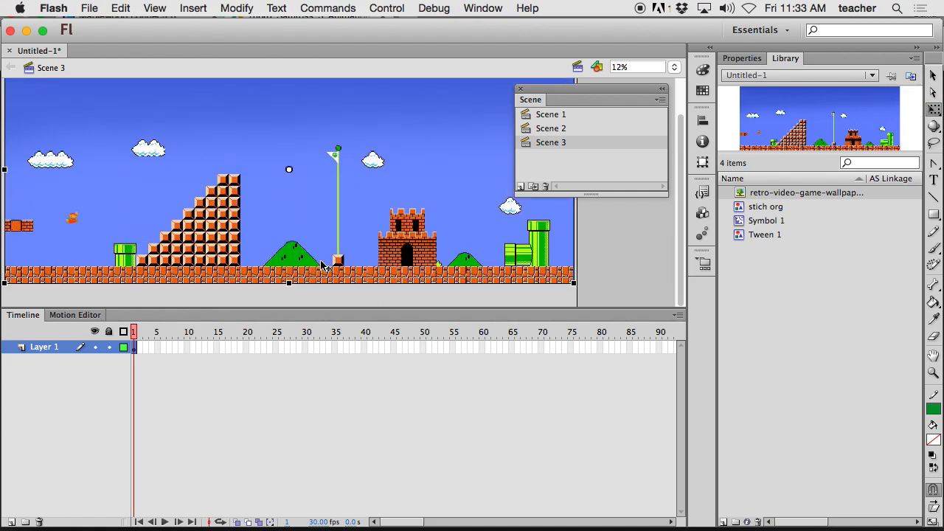
left_click_drag(312, 231, 351, 240)
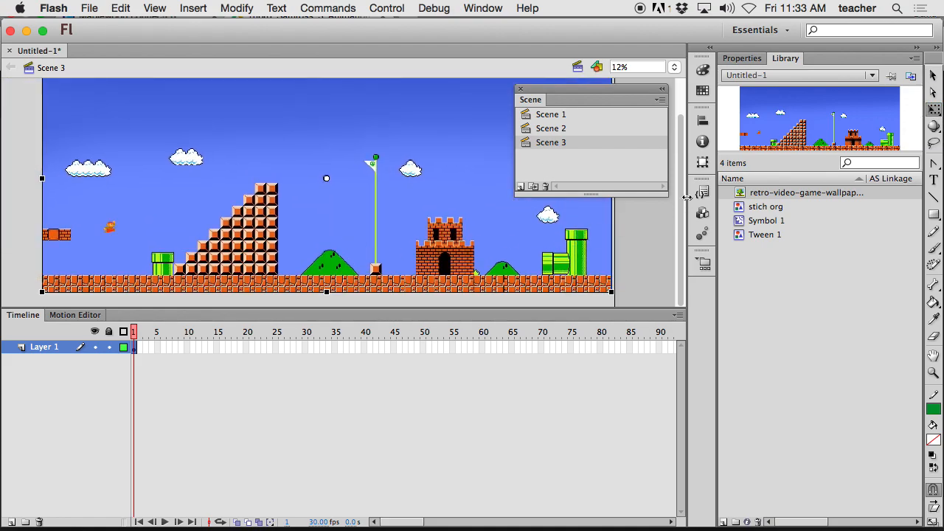
- Unlock the frame layer in Scene 2 and copy that layer
left_click(555, 131)
left_click(109, 347)
left_click(51, 350)
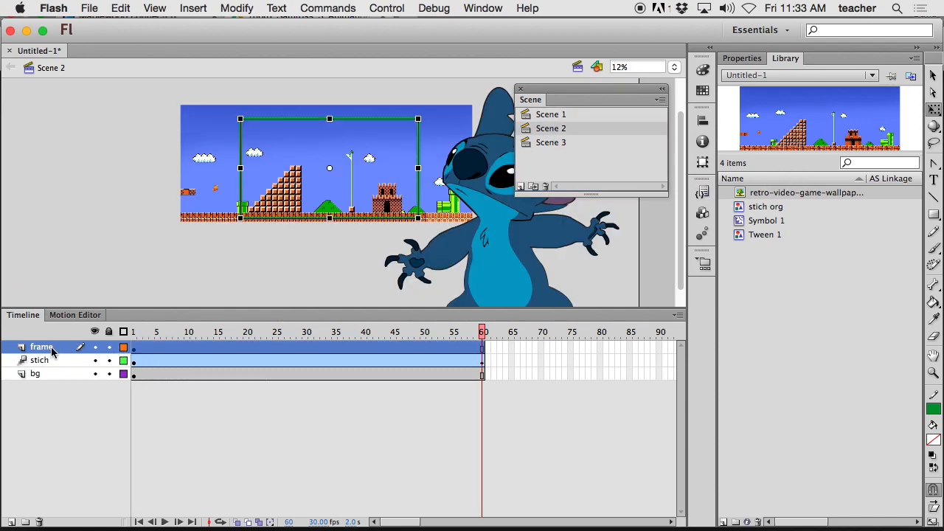
double_click(51, 351)
right_click(25, 356)
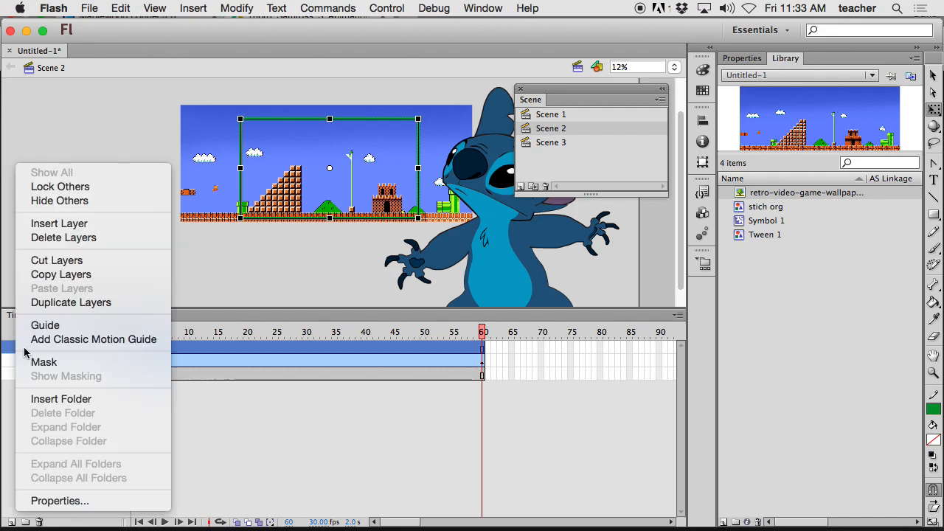
left_click(46, 274)
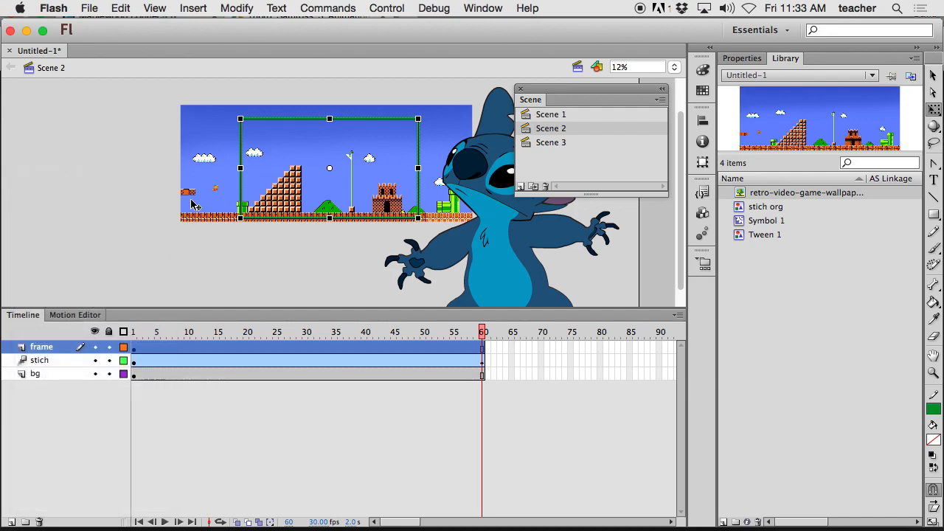
- Add a new layer above Layer 1 in Scene 3, and paste the copied frame layer on top
left_click(562, 142)
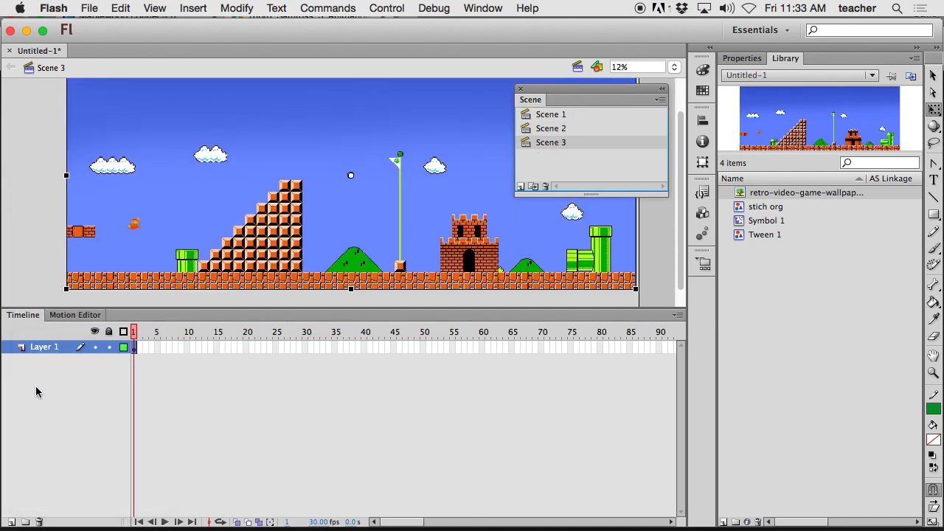
left_click(11, 522)
right_click(53, 347)
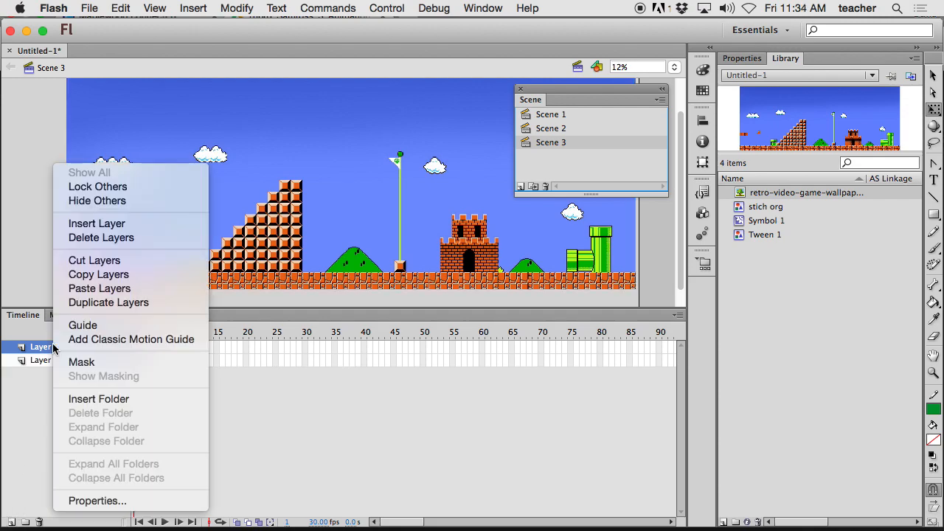
left_click(105, 288)
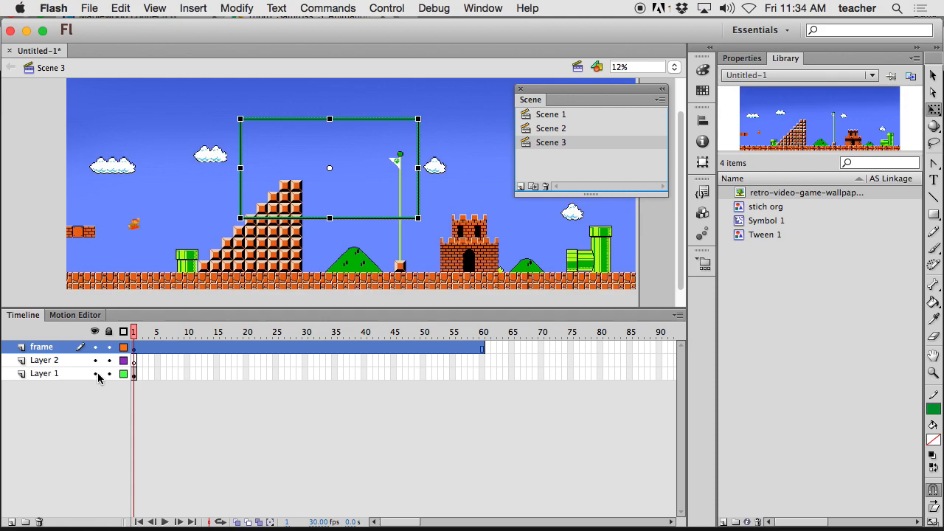
- Hide Layer 1 briefly to check the stage outline, show it again, and lock the frame layer
left_click(95, 373)
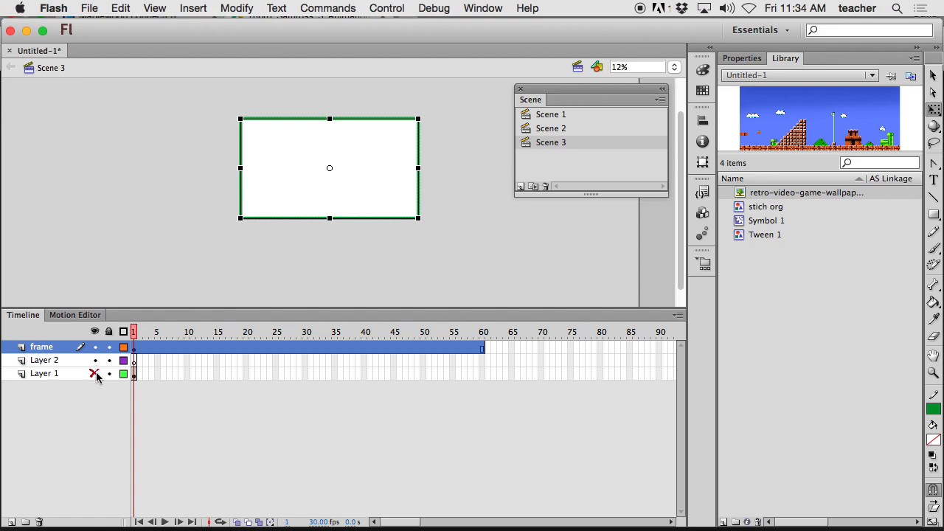
left_click(96, 373)
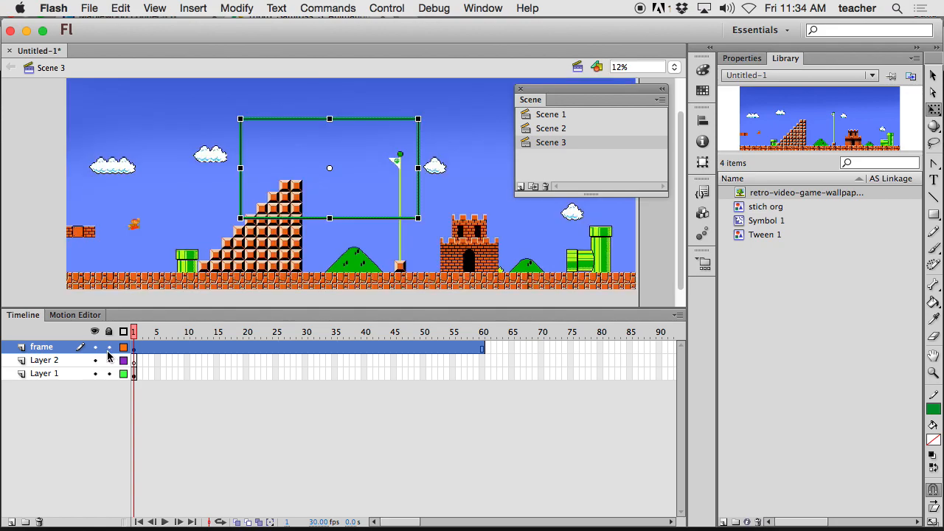
left_click(108, 346)
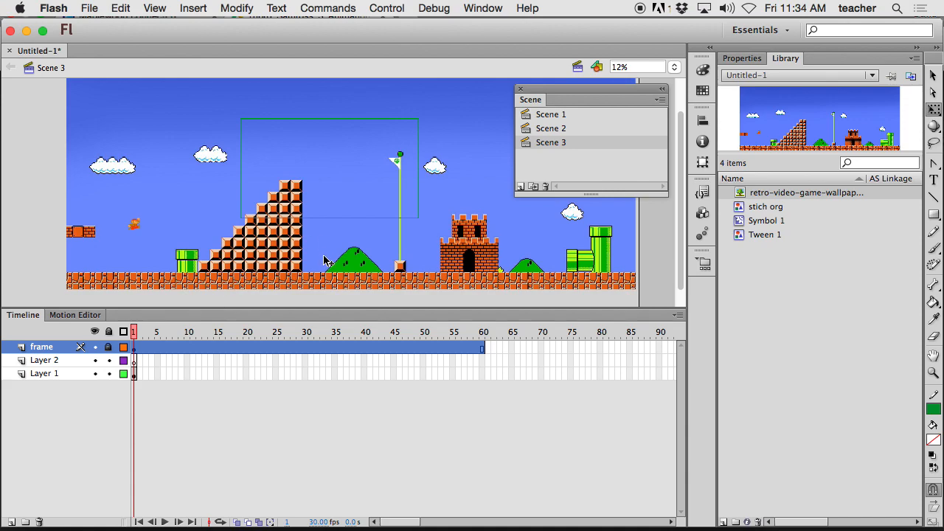
- Reposition the background on Layer 1 so its brick ground lies along the green frame's lower edge, with the pipe and stairs inside
left_click_drag(349, 277, 408, 240)
key("super+z")
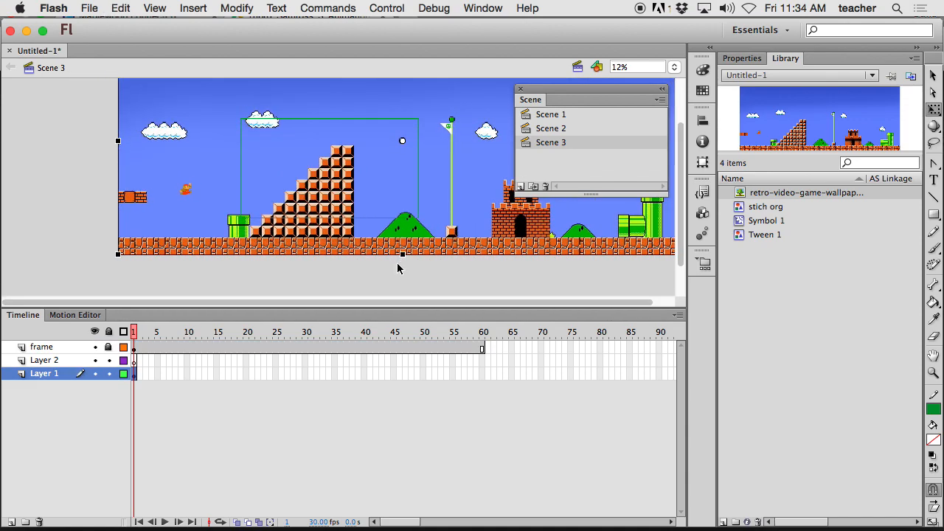
left_click_drag(200, 212, 246, 186)
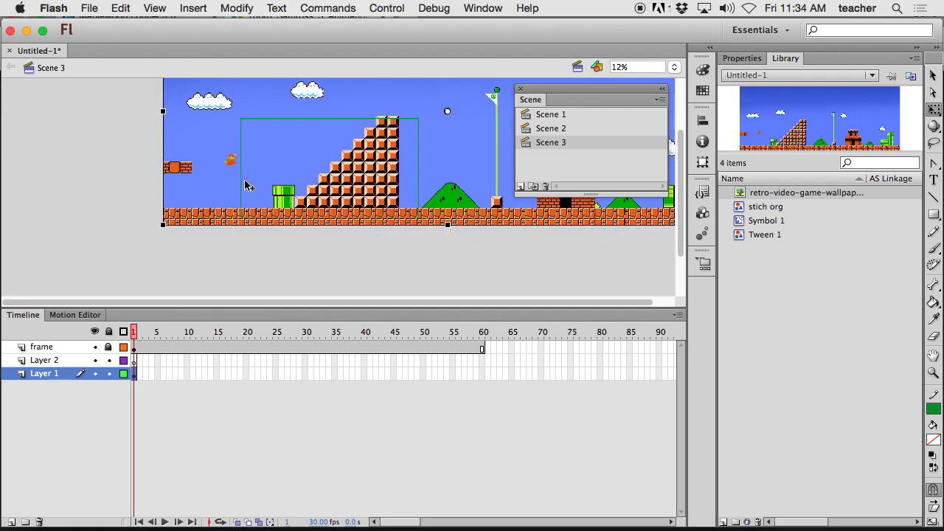
- Place the stich org symbol from the library on Layer 2 beside the pipe and nudge it upward
left_click(50, 363)
left_click(760, 207)
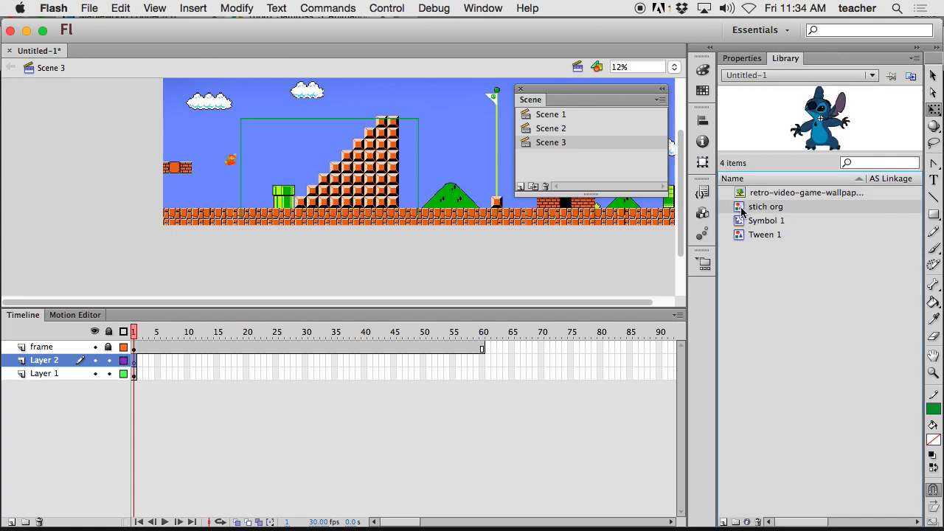
left_click_drag(743, 212, 273, 201)
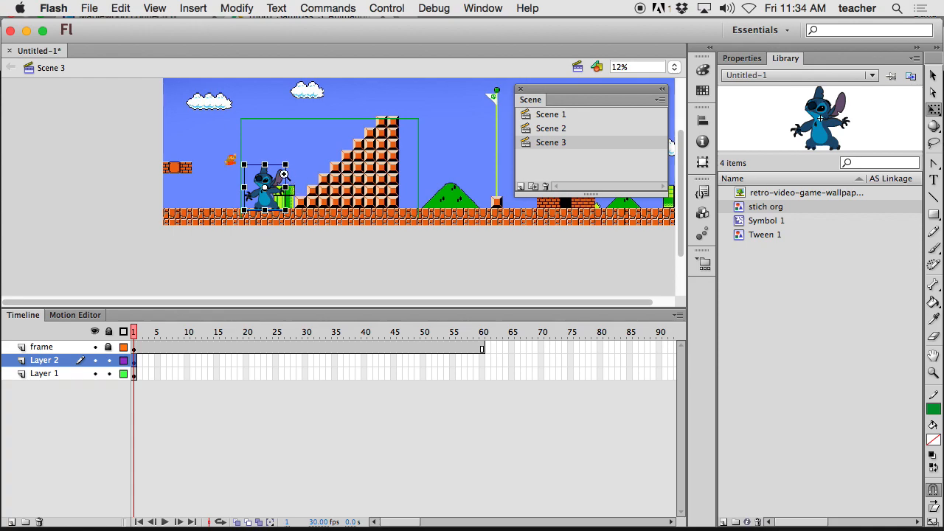
left_click_drag(236, 124, 442, 245)
key("Up")
key("Up")
key("Up")
key("Up")
key("Up")
key("Up")
key("Up")
key("Up")
key("Up")
key("Up")
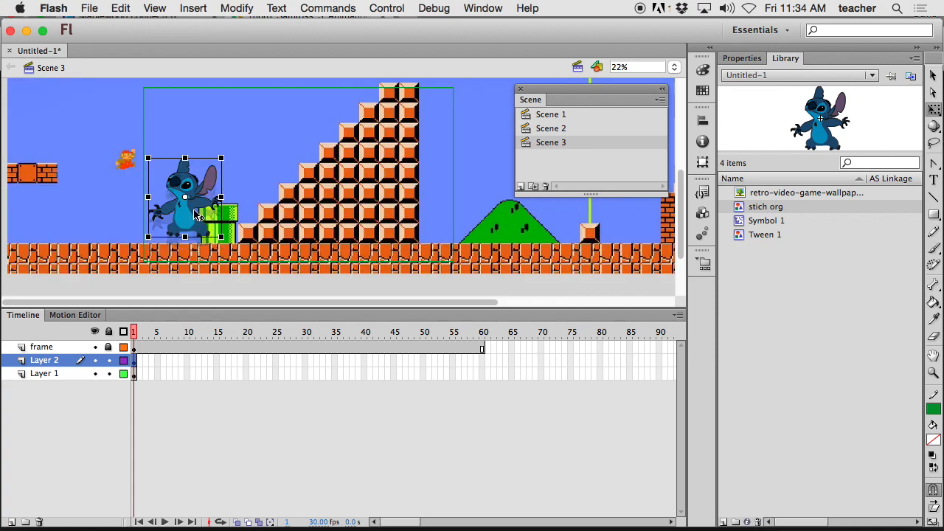
- Shrink the Stitch character to less than half its size and stand it on the brick ground just outside the frame's left edge
left_click_drag(221, 165, 202, 187)
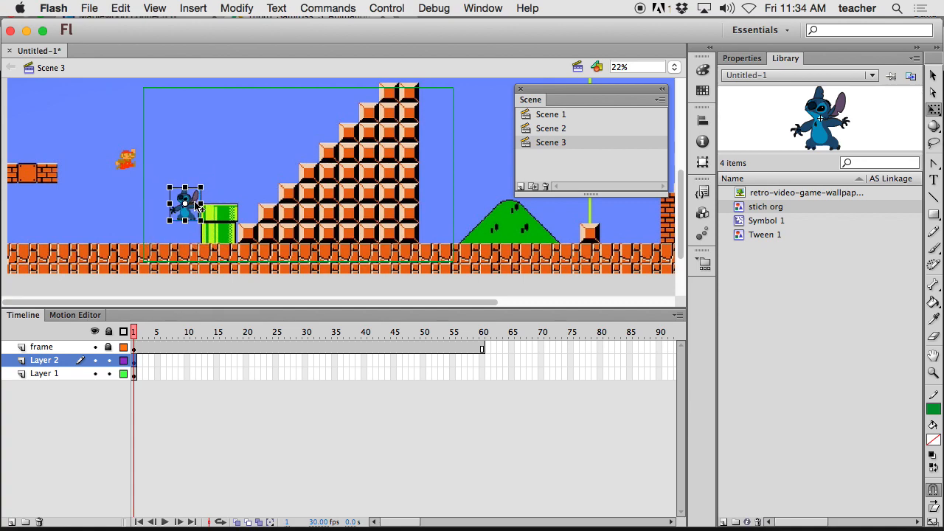
left_click_drag(196, 205, 177, 229)
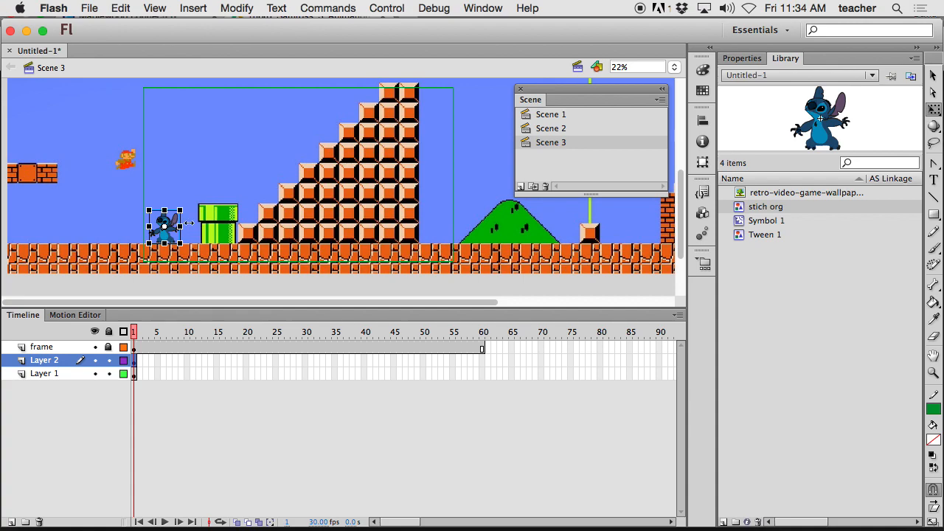
left_click_drag(175, 235, 130, 240)
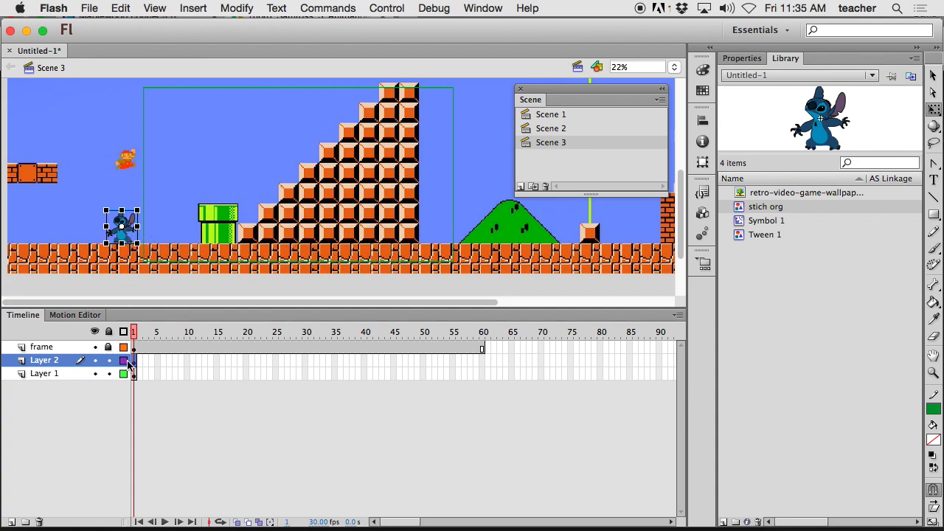
- Rename Layer 2 as stich and Layer 1 as bg
double_click(55, 361)
type("stich")
key("Return")
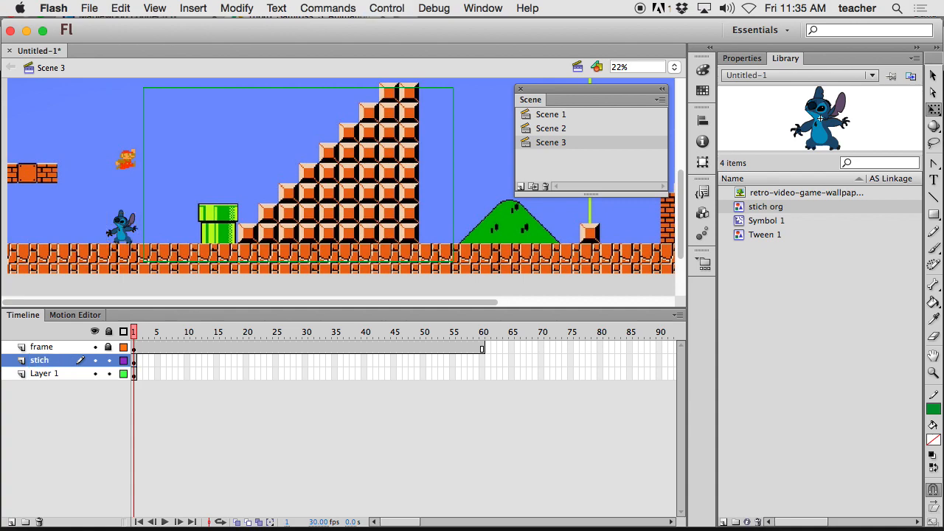
double_click(62, 375)
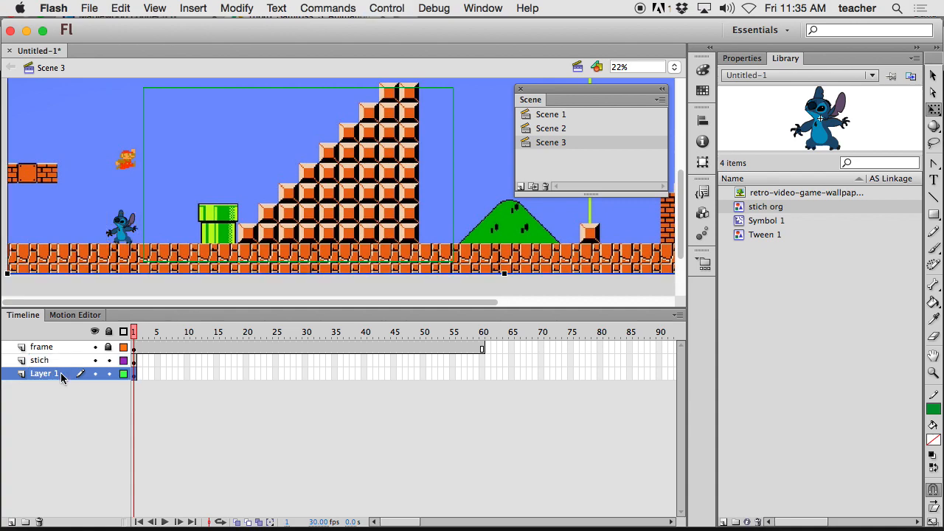
type("bg")
key("Return")
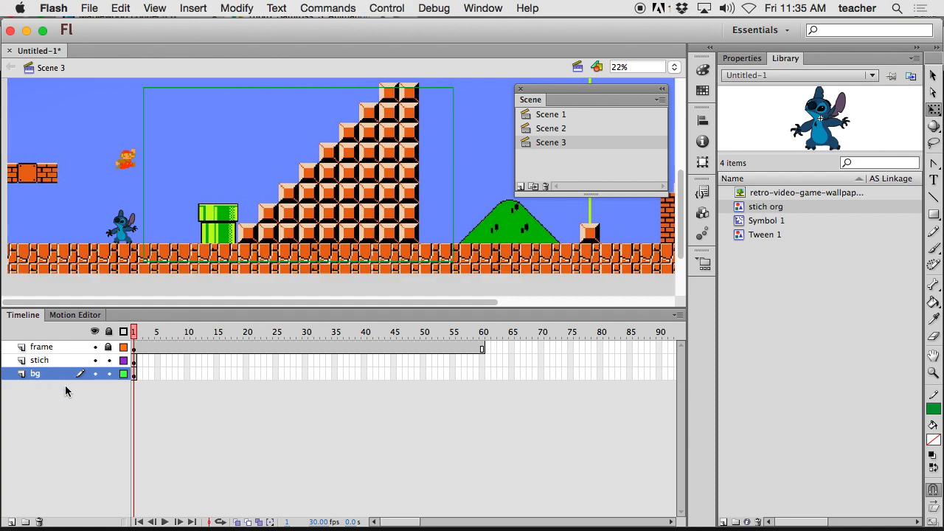
- Extend the bg layer to frame 90, and extend the frame layer to a keyframe at frame 90
mouse_move(137, 336)
left_mouse_down()
mouse_move(329, 342)
mouse_move(138, 335)
mouse_move(135, 345)
left_mouse_up()
left_click(135, 376)
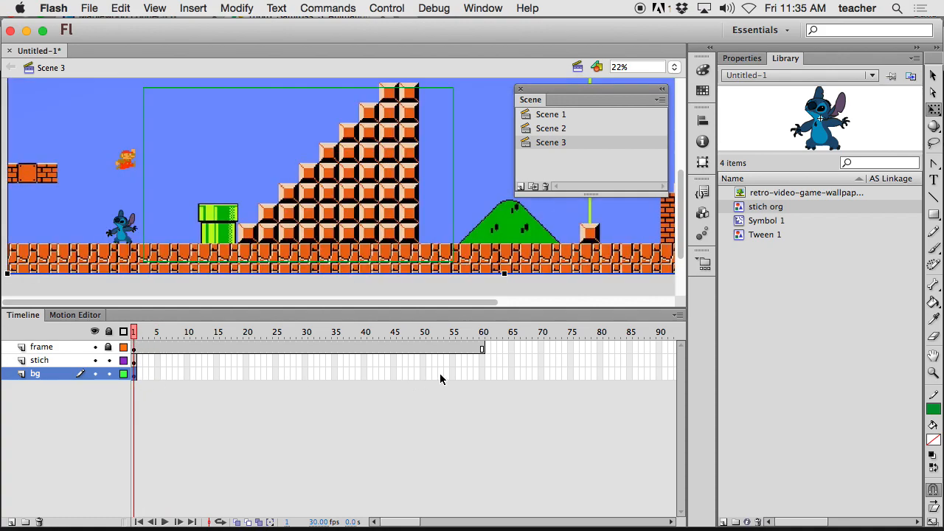
left_click(481, 374)
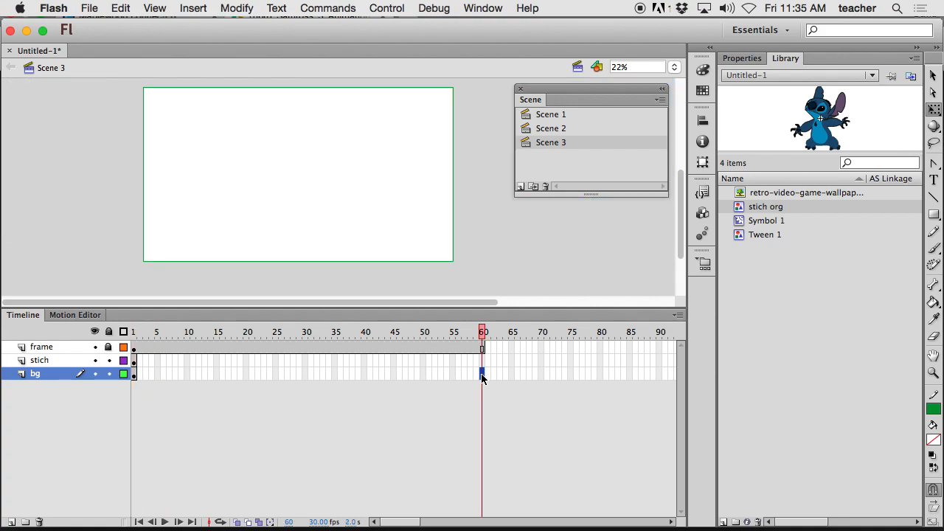
left_click(486, 333)
key("F5")
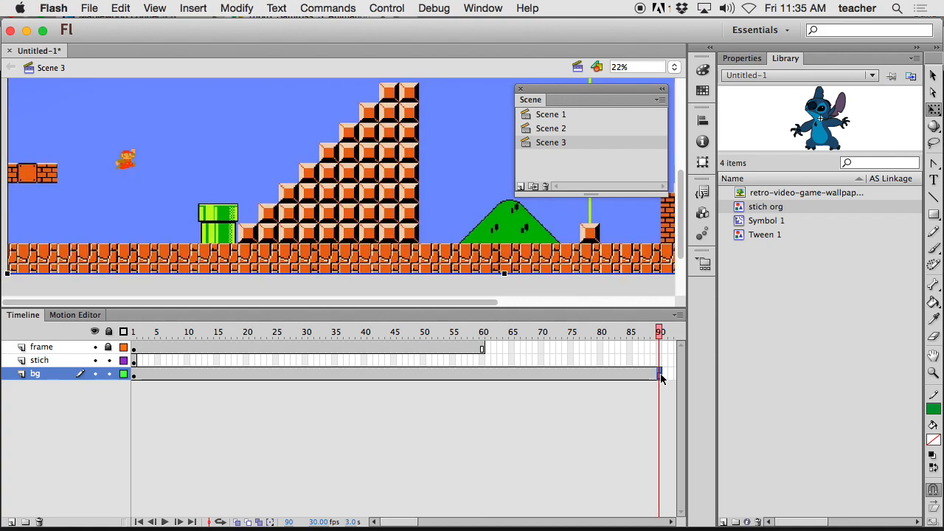
left_click_drag(661, 334, 135, 333)
left_click(483, 348)
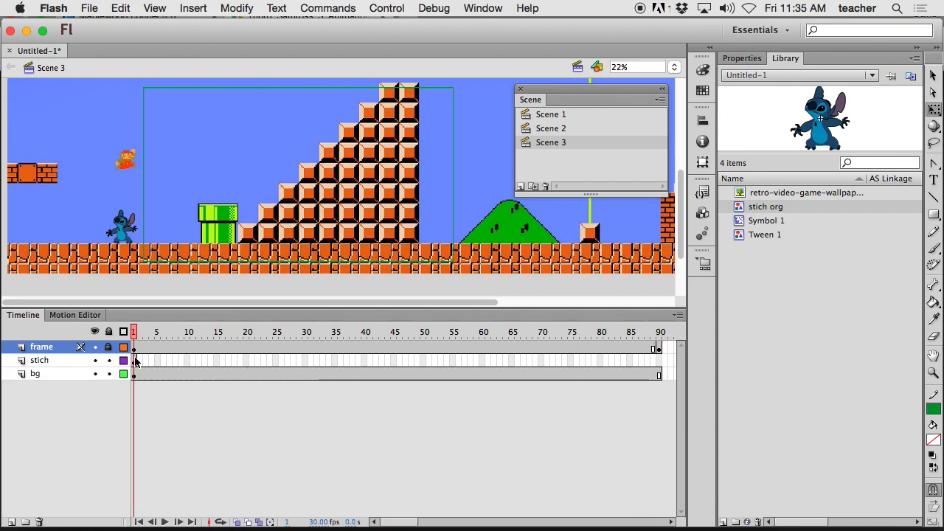
- Create a classic tween on the stich layer starting at frame 1
left_click(135, 360)
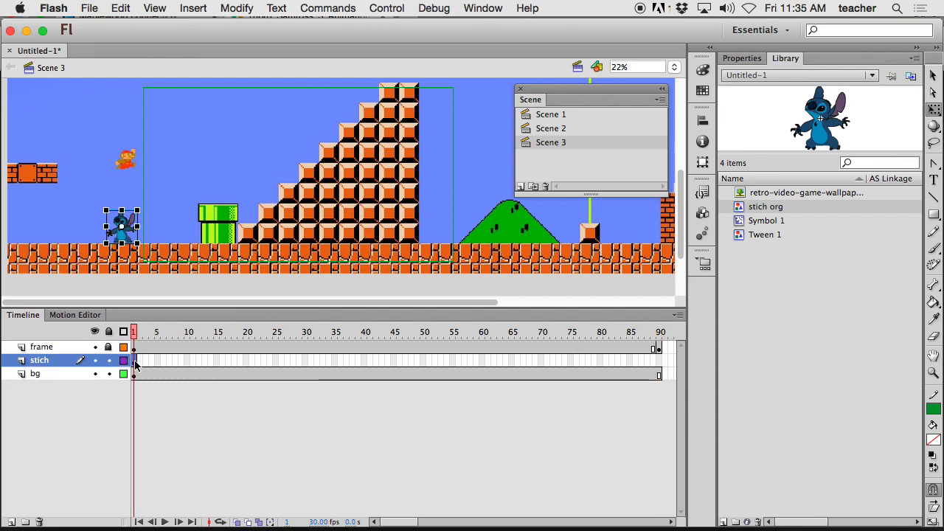
right_click(135, 361)
left_click(184, 182)
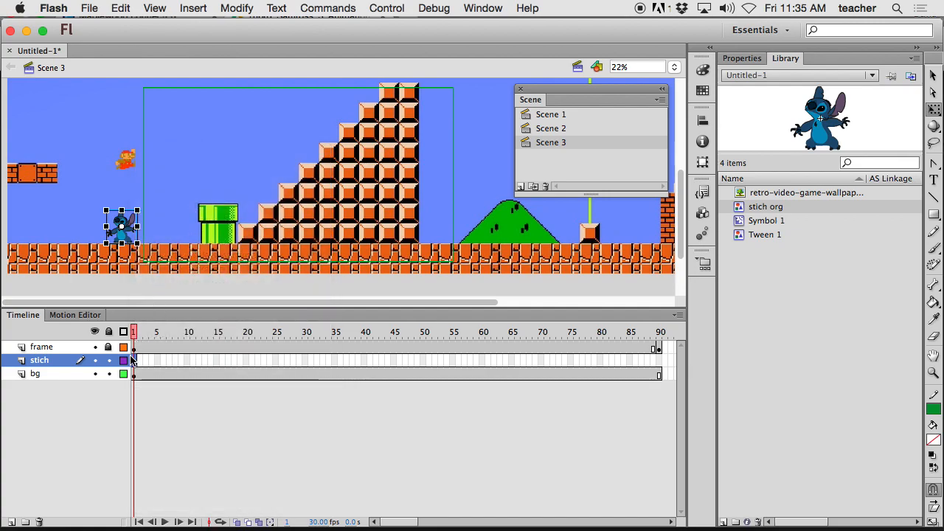
- Add a keyframe at frame 5 of the stich layer and move Stitch along the ground to just beside the green pipe
left_click_drag(133, 336, 157, 333)
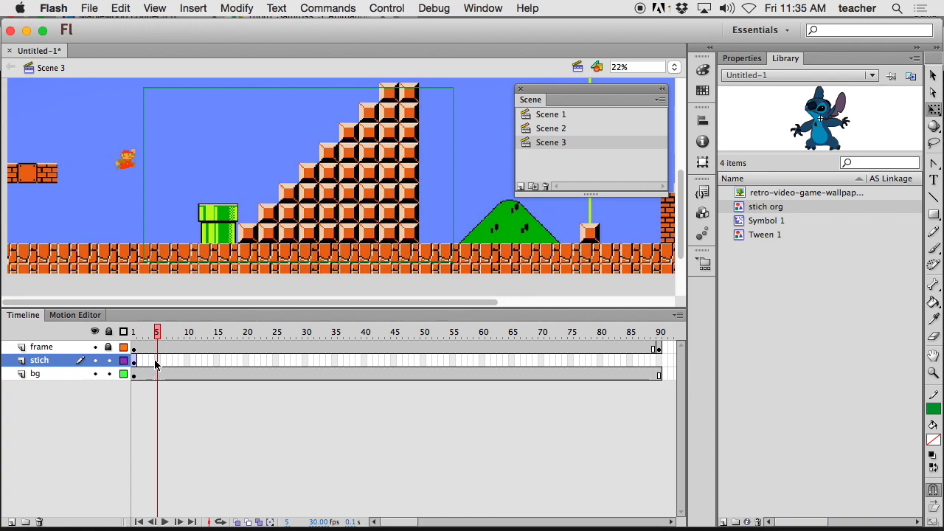
key("comma")
key("comma")
key("comma")
left_click(157, 362)
key("F6")
left_click_drag(126, 241, 185, 240)
mouse_move(158, 332)
left_mouse_down()
mouse_move(127, 335)
mouse_move(157, 334)
left_mouse_up()
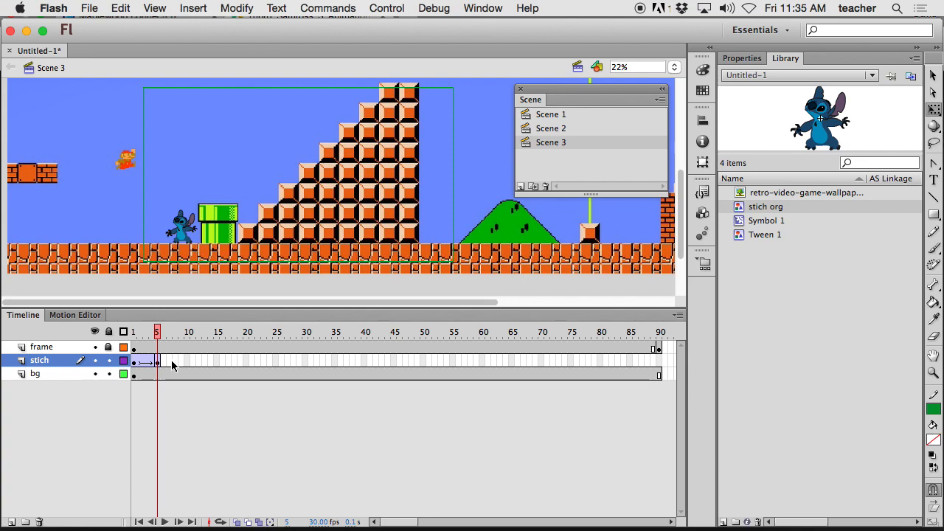
- Add a keyframe at frame 7 of the stich layer, raise Stitch straight up above the pipe's height, and preview the motion
left_click(169, 360)
key("F6")
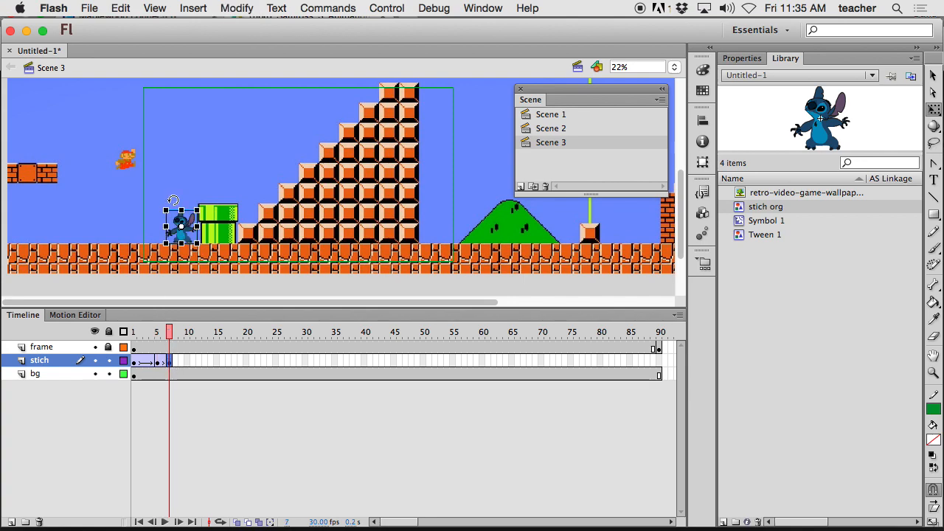
left_click_drag(189, 242, 190, 200)
left_click_drag(169, 330, 178, 331)
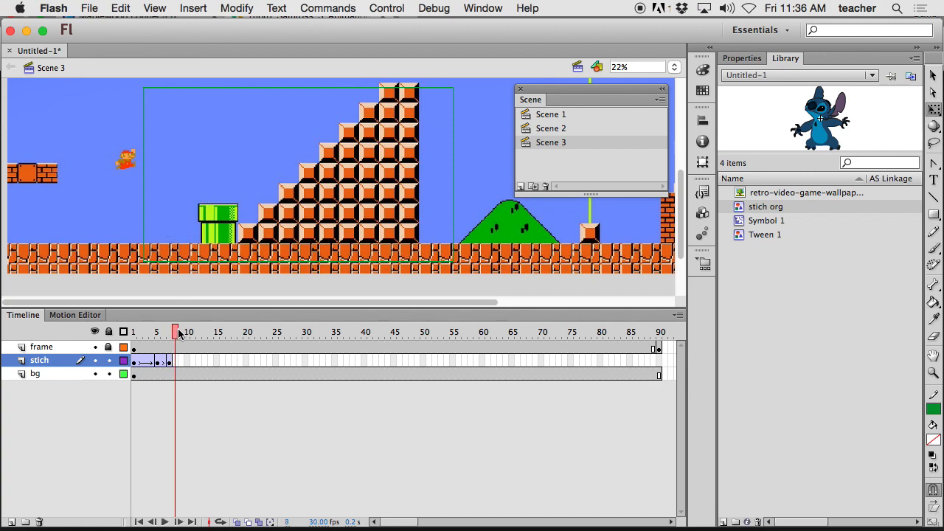
key("Return")
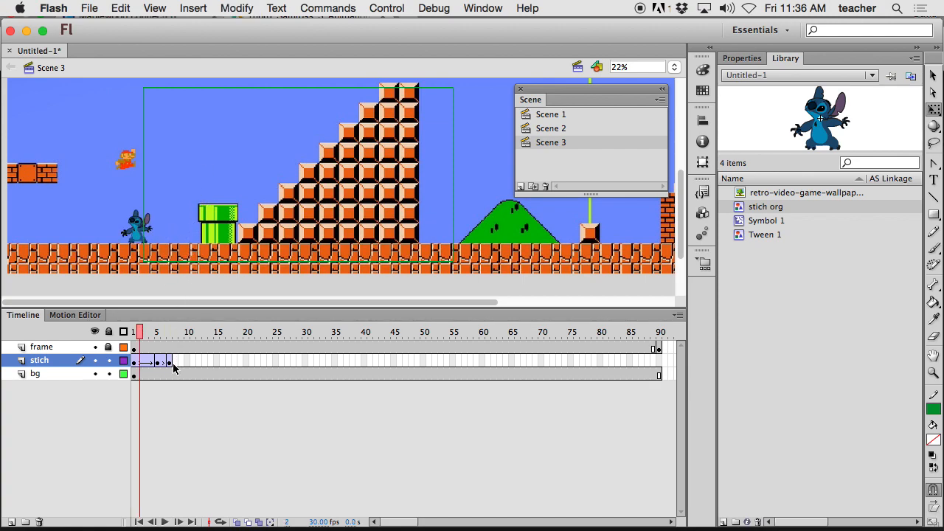
- At frame 7, move Stitch across above the pipe and lower him so his feet rest on its upper edge
left_click(169, 361)
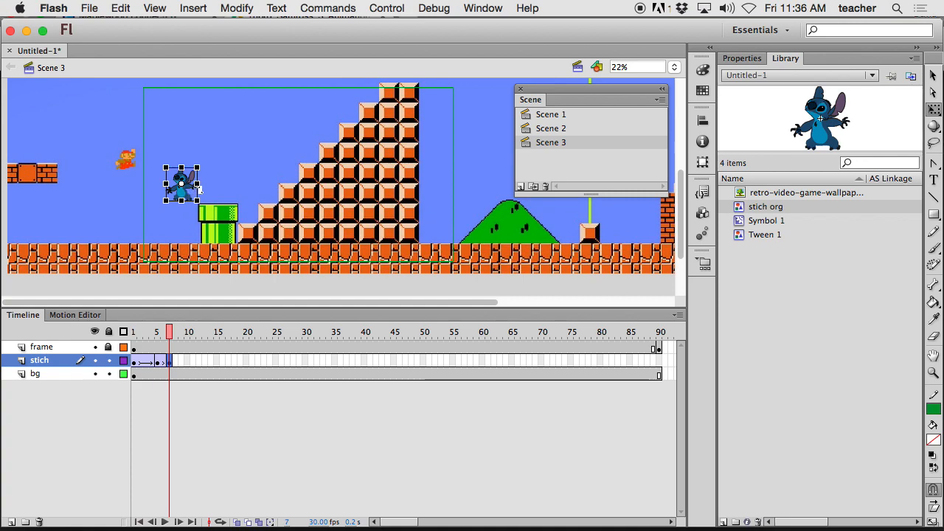
left_click_drag(191, 200, 224, 199)
mouse_move(177, 332)
left_mouse_down()
mouse_move(143, 332)
mouse_move(171, 332)
left_mouse_up()
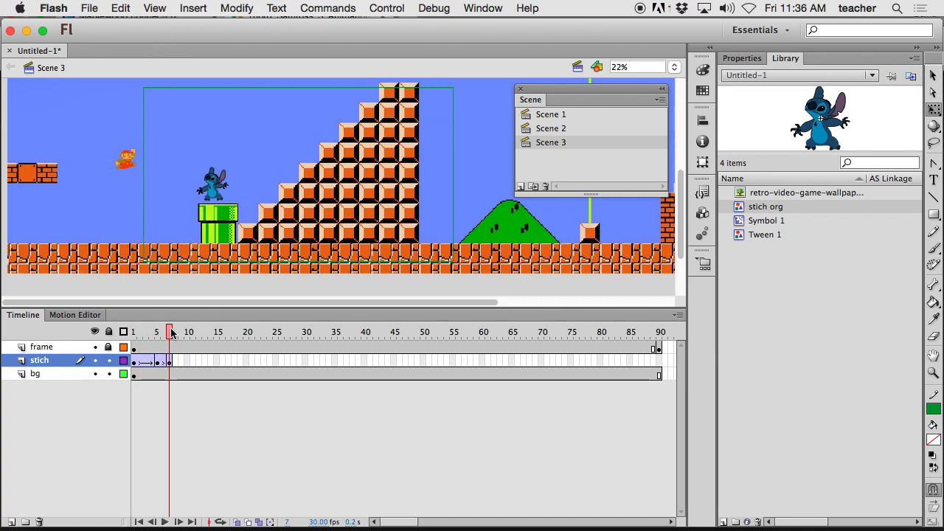
left_click(172, 362)
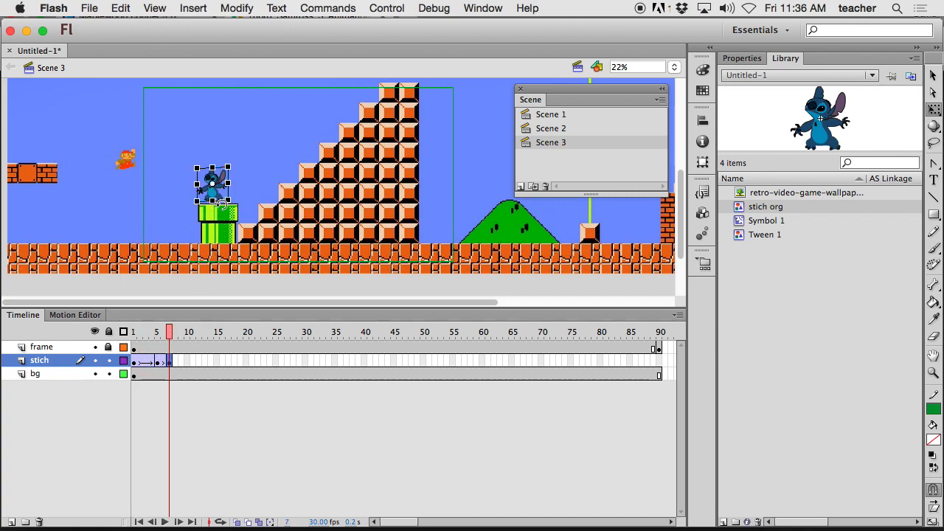
left_click_drag(181, 165, 255, 228)
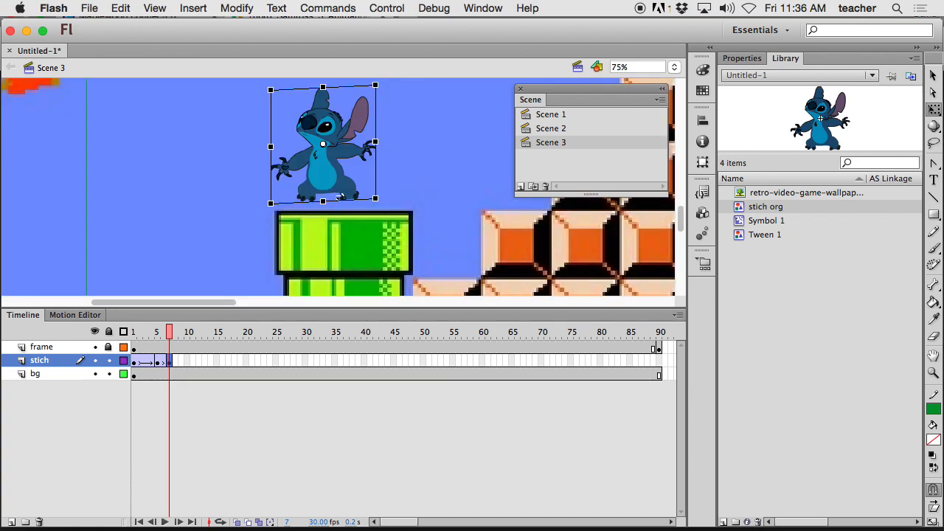
left_click_drag(334, 191, 314, 202)
left_click_drag(170, 336, 160, 337)
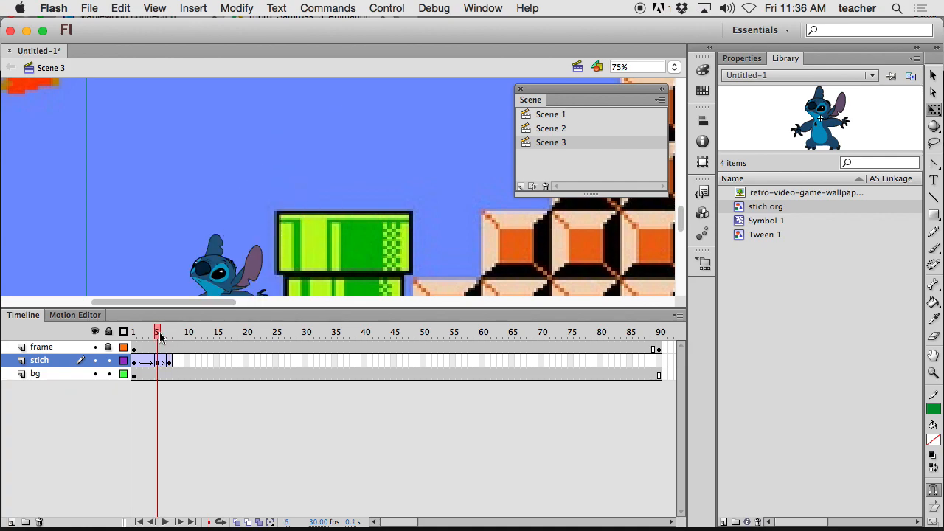
- Shift Stitch away from the stairs at frame 7, then add a keyframe at frame 8 with him moved back over the pipe
left_click(169, 361)
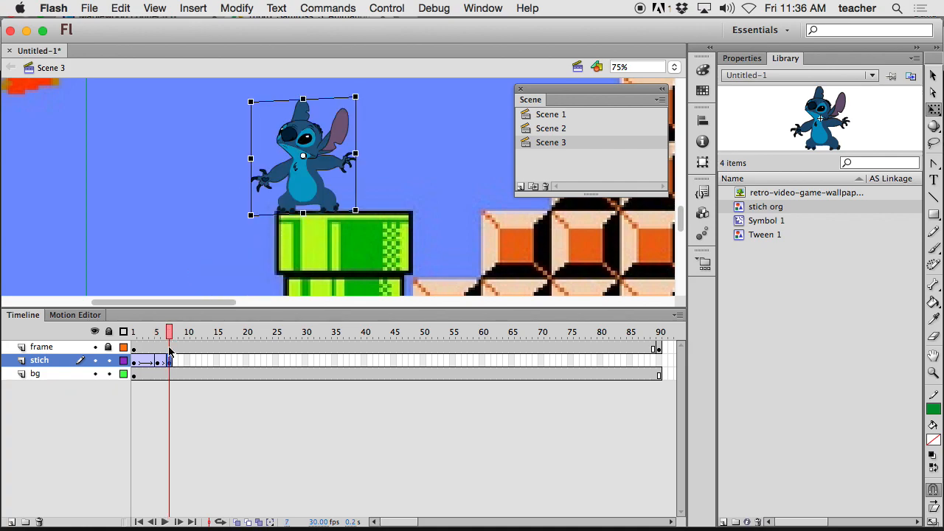
left_click_drag(312, 197, 248, 196)
left_click(177, 361)
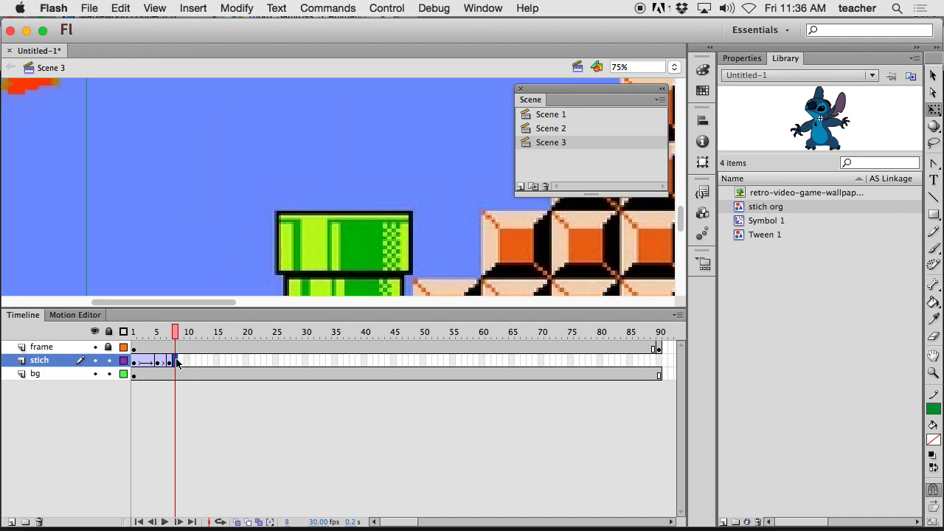
key("F6")
left_click_drag(267, 204, 324, 203)
- Add a keyframe at frame 15 of the stich layer, keeping Stitch in the same place on the pipe
left_click_drag(175, 333, 216, 336)
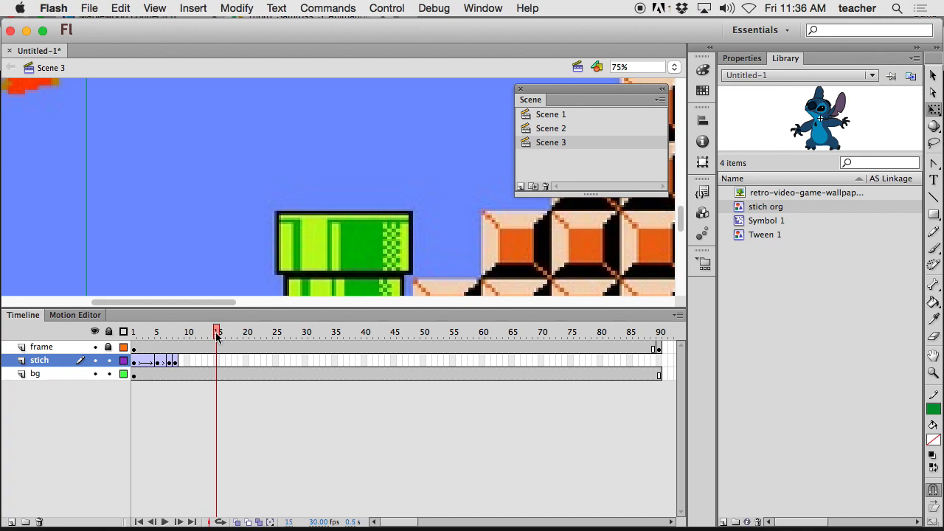
left_click(218, 361)
key("F6")
- Add a keyframe at frame 20 of the stich layer and slide Stitch across the pipe toward the stairs
left_click_drag(220, 336, 314, 339)
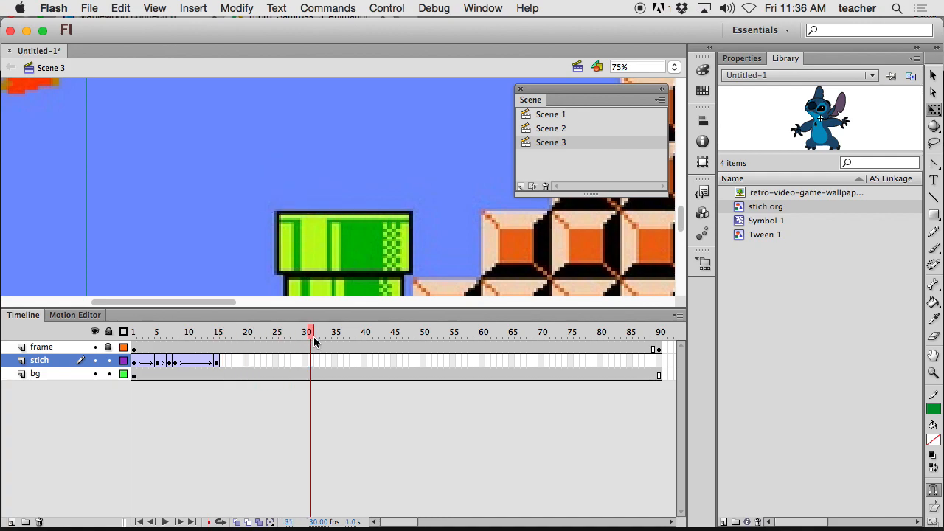
left_click(361, 211, "alt+super")
left_click(362, 211, "alt+super")
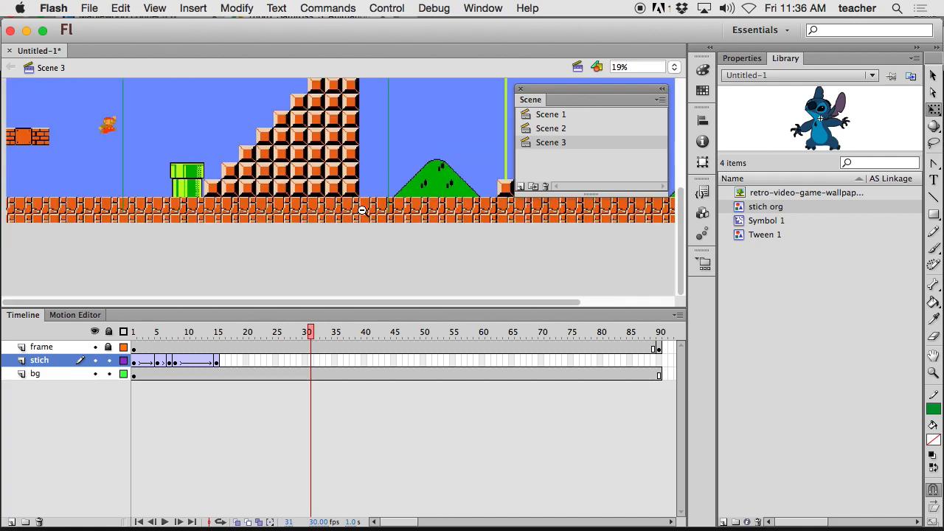
left_click_drag(309, 336, 245, 337)
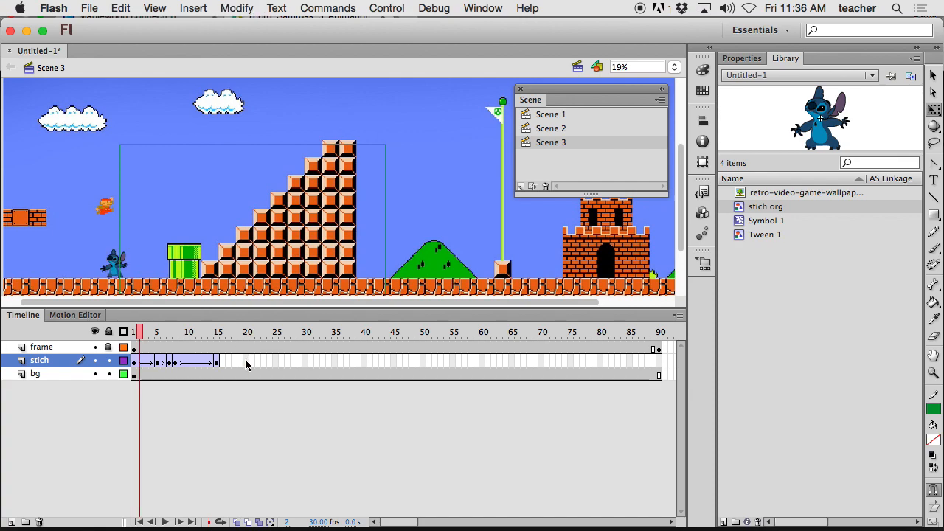
left_click(246, 362)
key("F6")
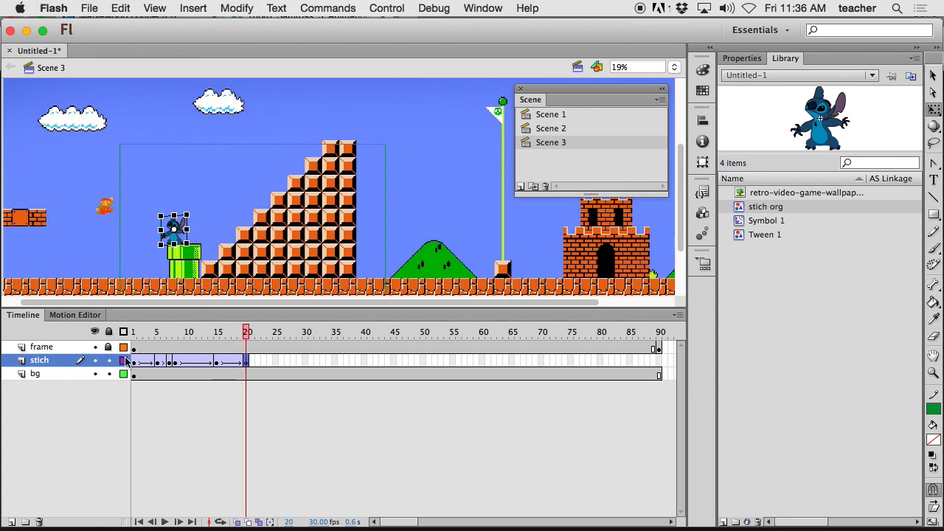
mouse_move(178, 241)
left_mouse_down()
mouse_move(221, 241)
mouse_move(193, 238)
left_mouse_up()
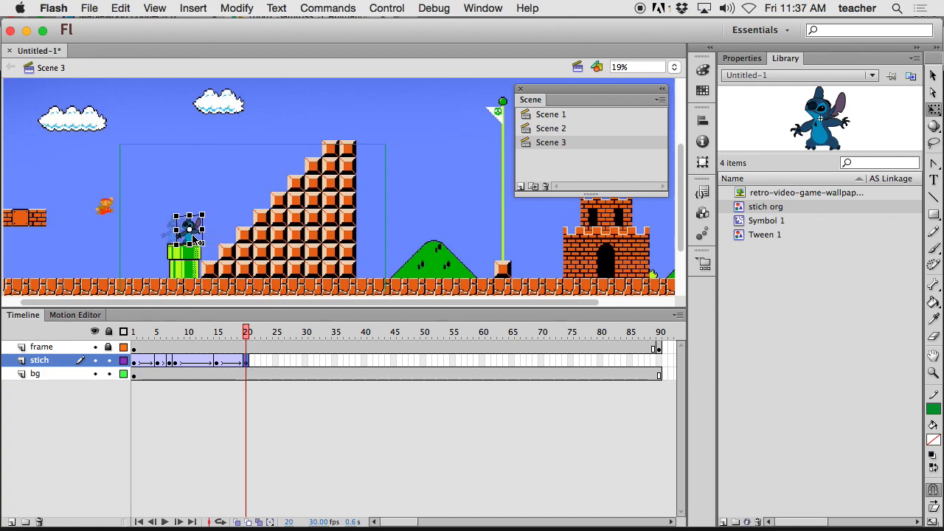
- Add a keyframe at frame 23 of the stich layer and move Stitch up the brick staircase onto the third-highest stair
left_click_drag(247, 332, 264, 336)
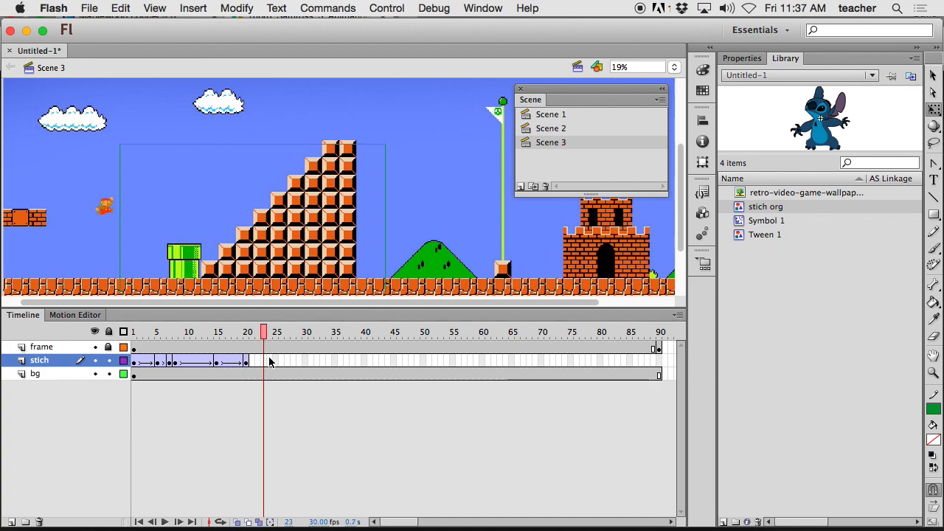
left_click(265, 361)
key("F6")
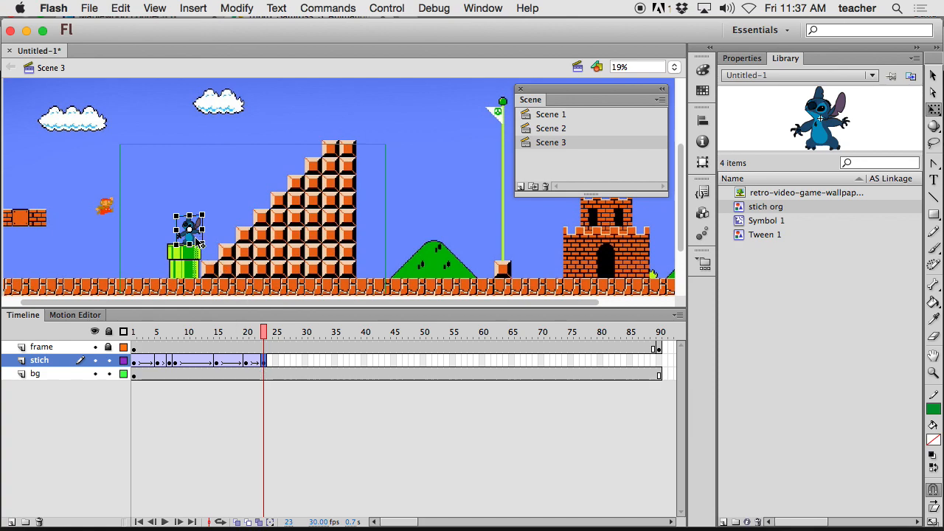
left_click_drag(198, 242, 303, 171)
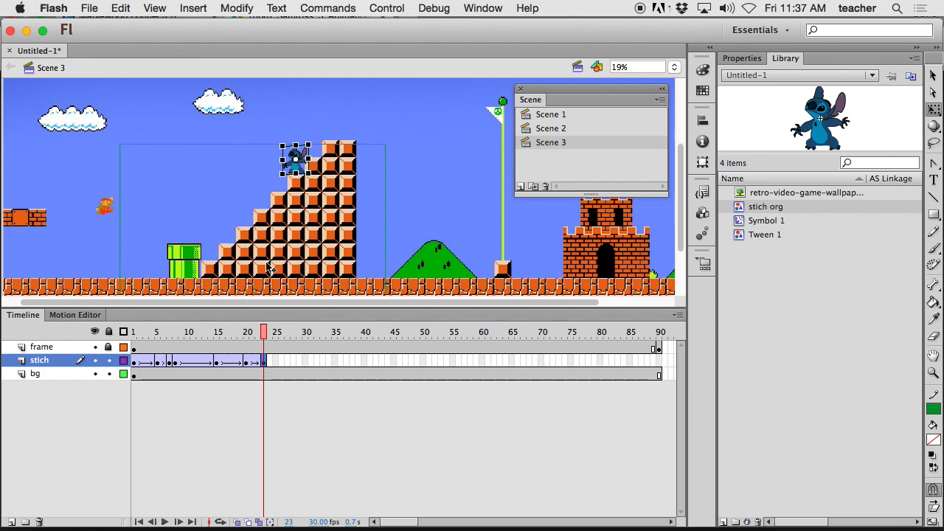
- Move the stich layer's last keyframe out to frame 90 so the tween fills the scene
mouse_move(263, 332)
left_mouse_down()
mouse_move(239, 332)
mouse_move(265, 337)
left_mouse_up()
left_click(266, 362)
left_click_drag(267, 363, 365, 358)
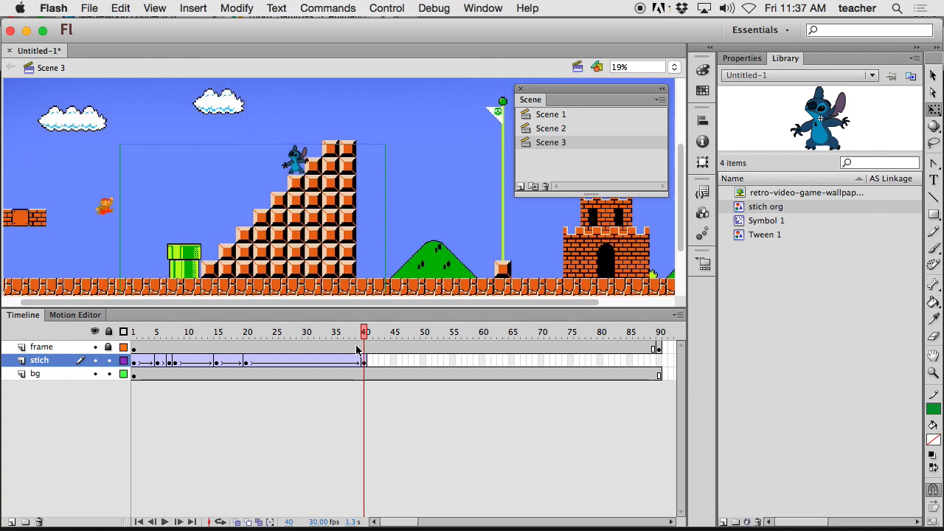
left_click_drag(364, 341, 661, 361)
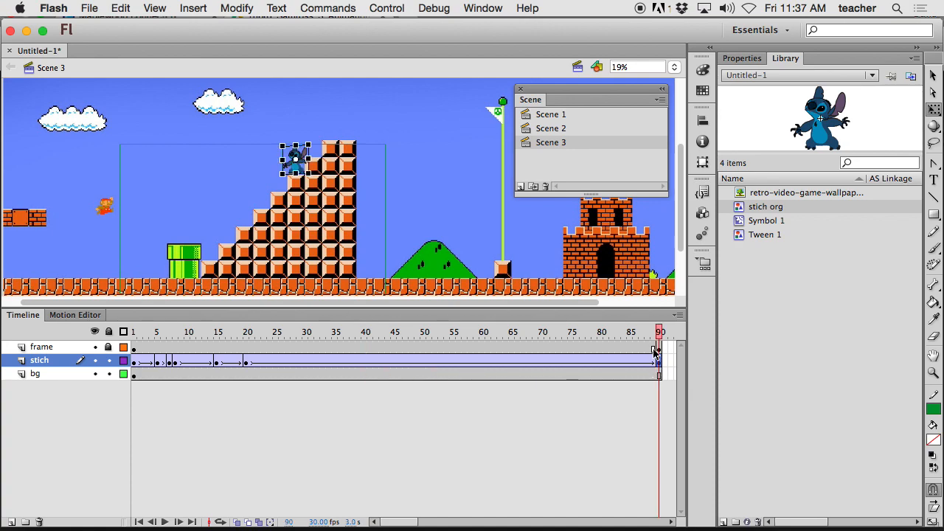
left_click(672, 333)
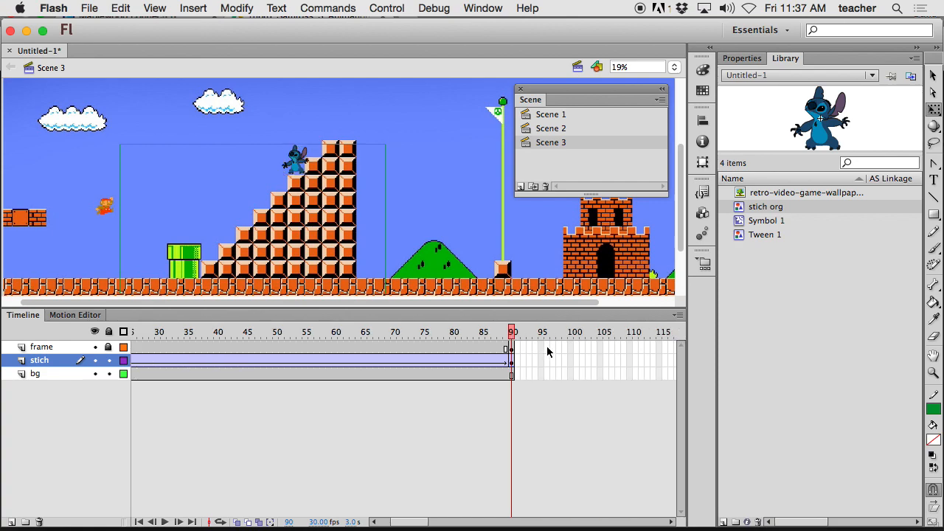
- Add a fourth scene and place the stich org symbol from the library on its stage
left_click(520, 187)
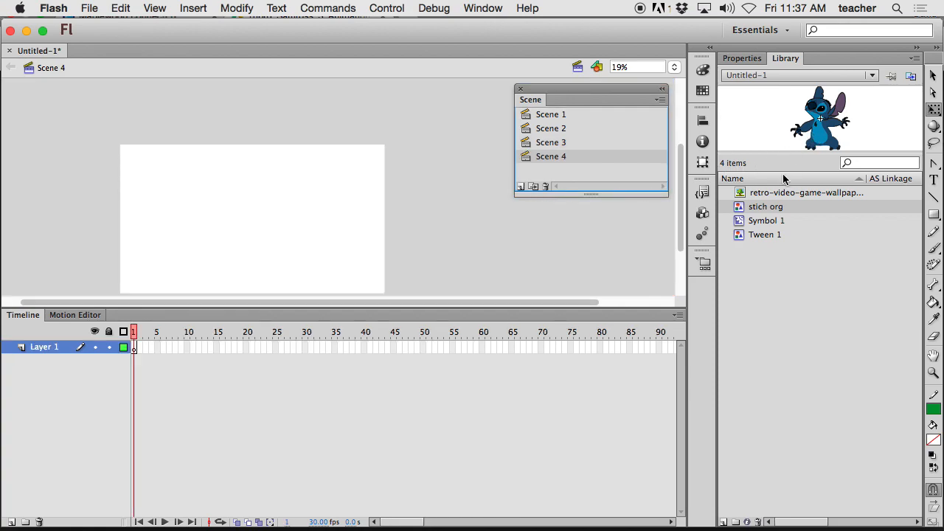
left_click_drag(767, 206, 277, 224)
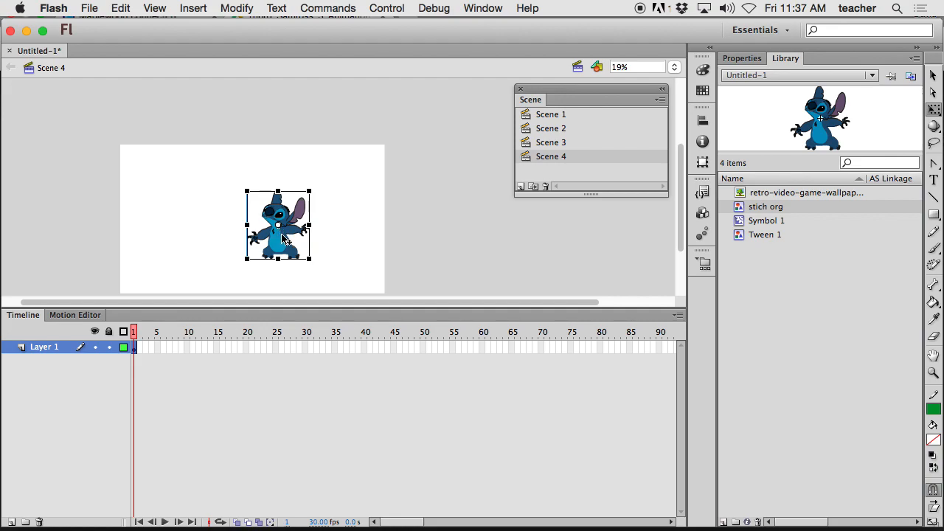
- Duplicate the stich org symbol in the library as a graphic named stich eye twitch
right_click(742, 209)
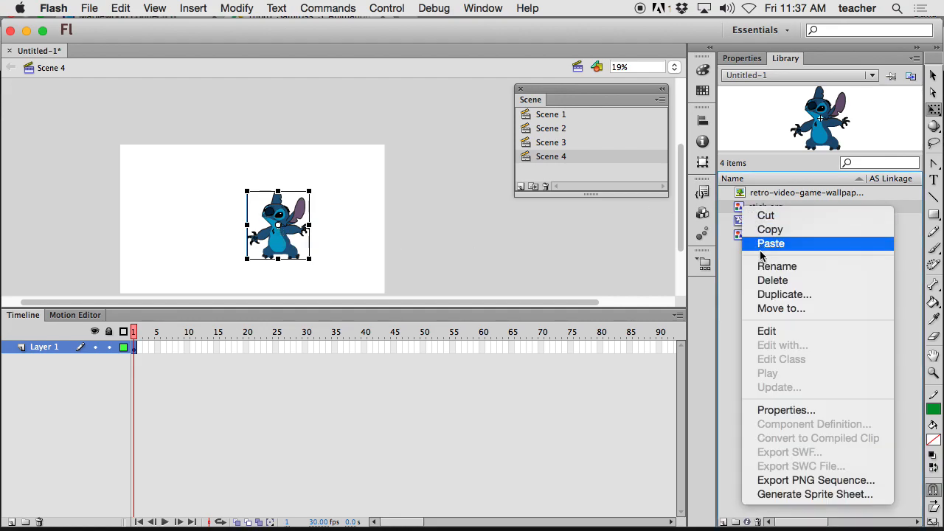
left_click(779, 294)
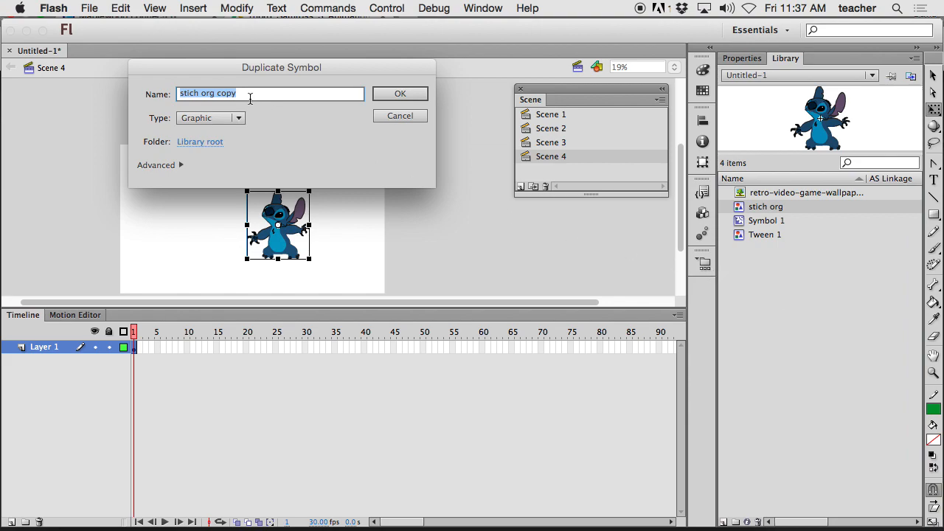
left_click_drag(250, 95, 205, 95)
type("eye")
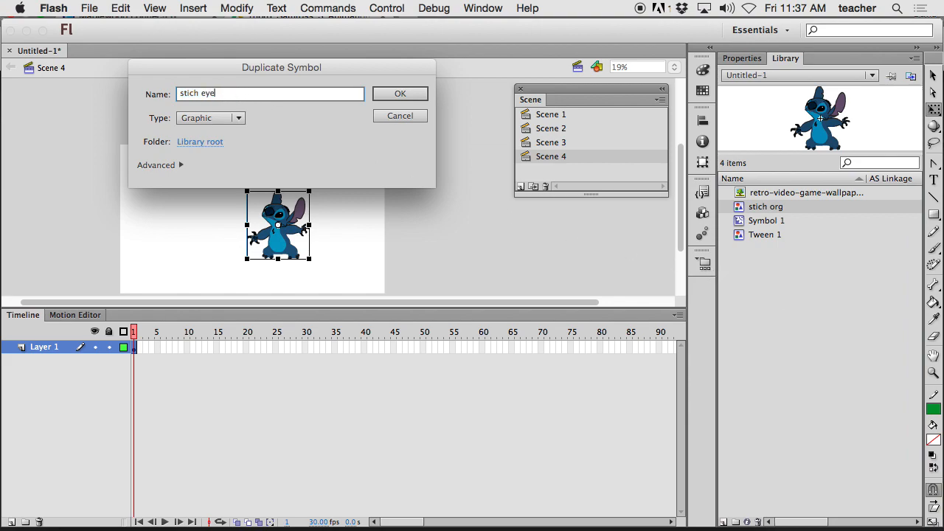
key("Return")
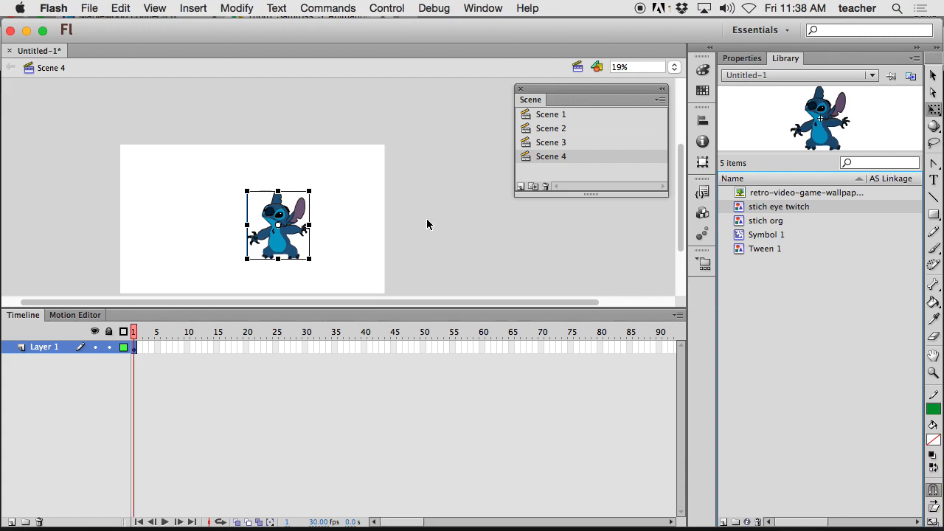
- Deselect the Stitch instance on the stage and open the stich eye twitch symbol for editing
left_click(332, 241)
left_click(288, 242)
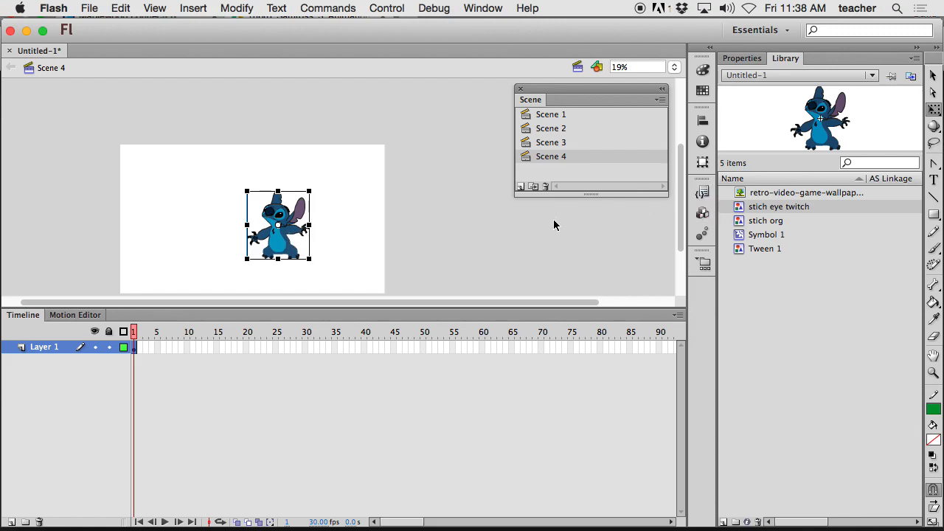
left_click(425, 222)
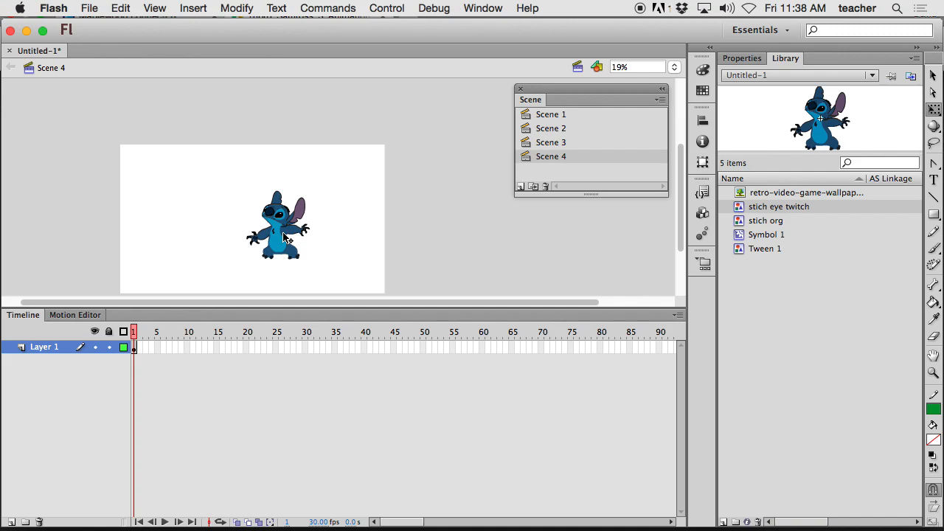
double_click(743, 211)
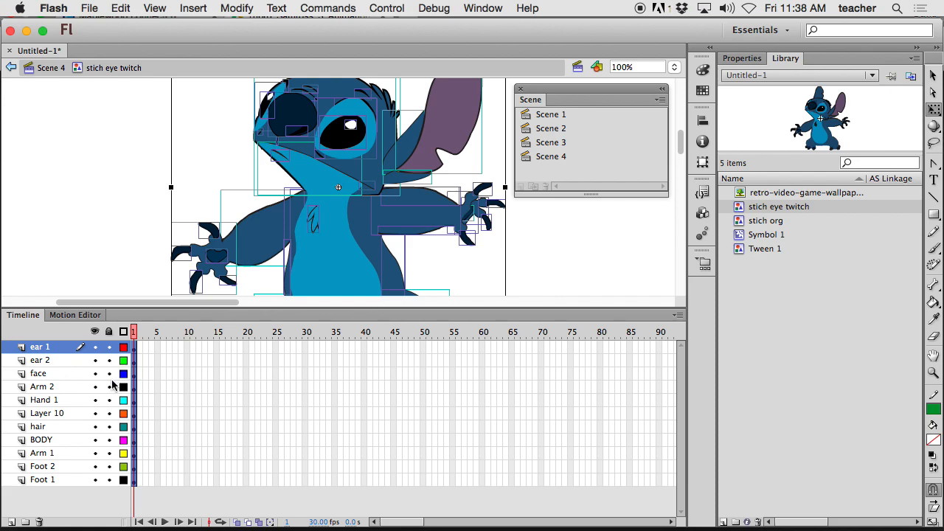
- Check which body parts the Arm 2, Hand 1 and Layer 10 layers hold by toggling their visibility
scroll(127, 395, "right", 4)
scroll(424, 522, "left", 4)
left_click(49, 387)
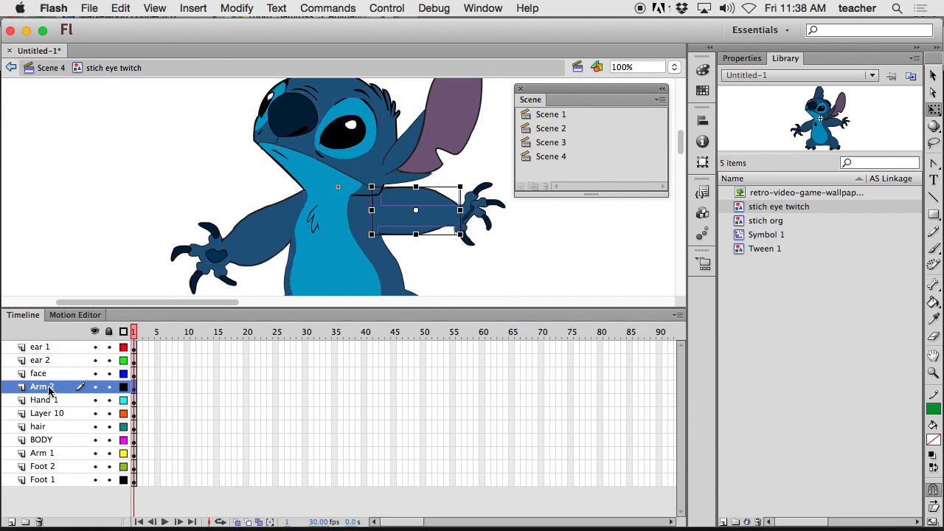
left_click(96, 388)
left_click(96, 388)
left_click(95, 400)
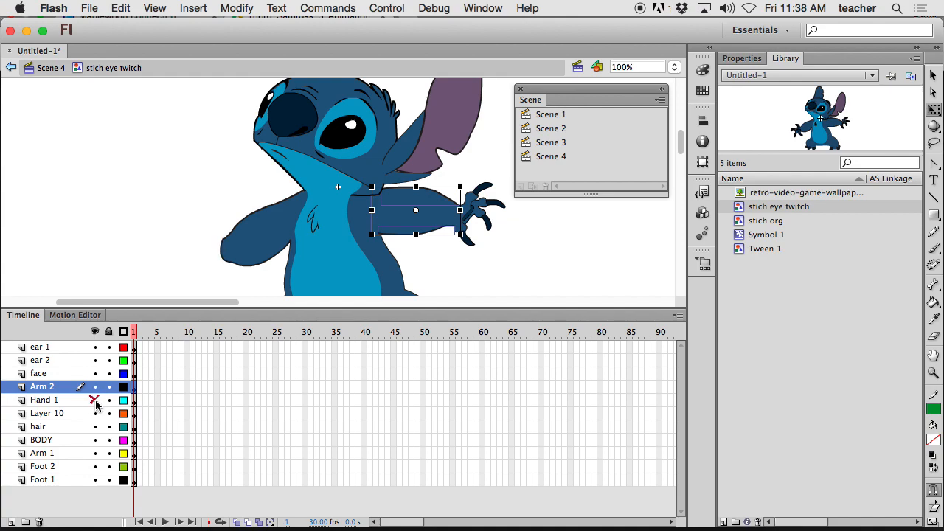
left_click(95, 401)
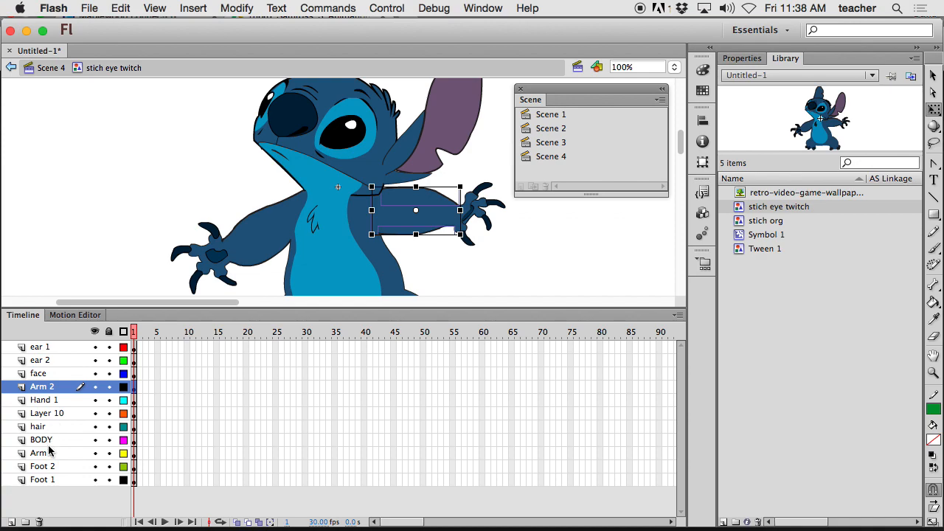
left_click(47, 401)
left_click(96, 401)
left_click(95, 401)
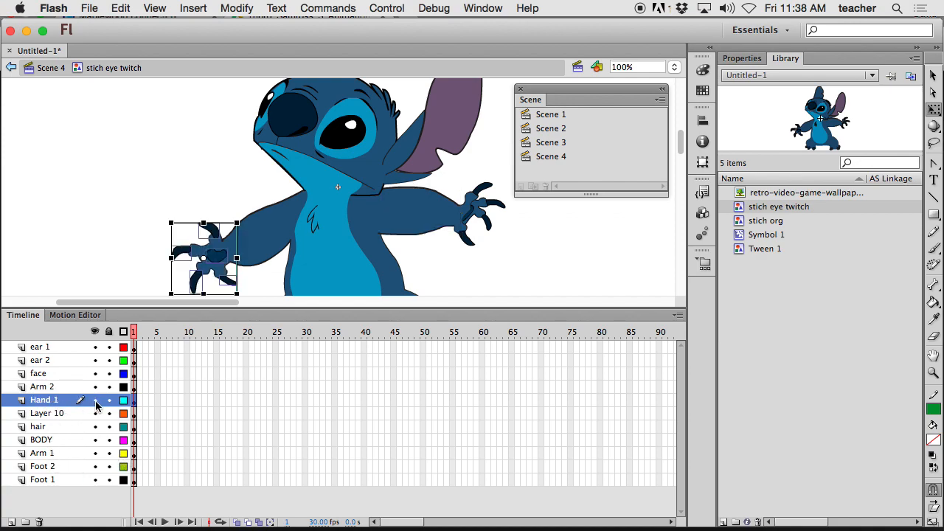
left_click(95, 387)
left_click(95, 387)
left_click(94, 413)
left_click(95, 413)
- Move the hand artwork from Layer 10 in place onto the Arm 2 layer and delete the emptied Layer 10
left_click(56, 413)
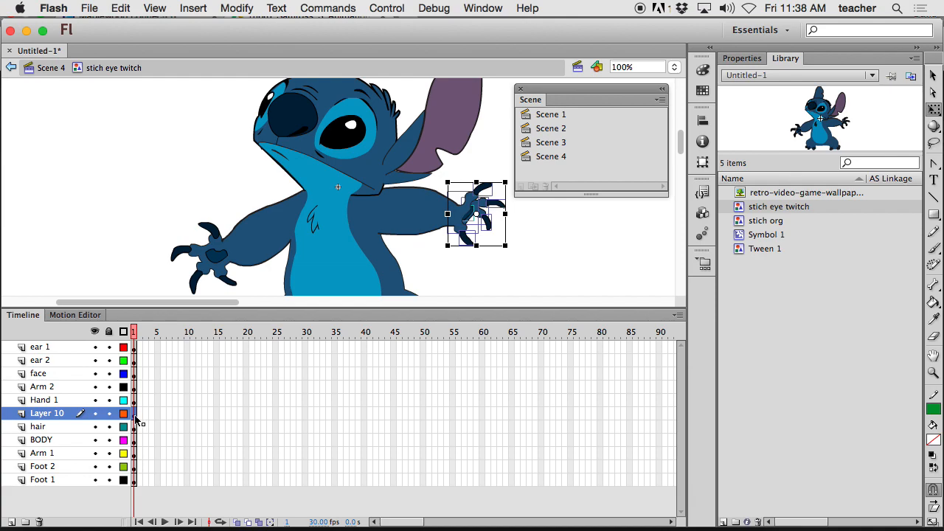
key("Delete")
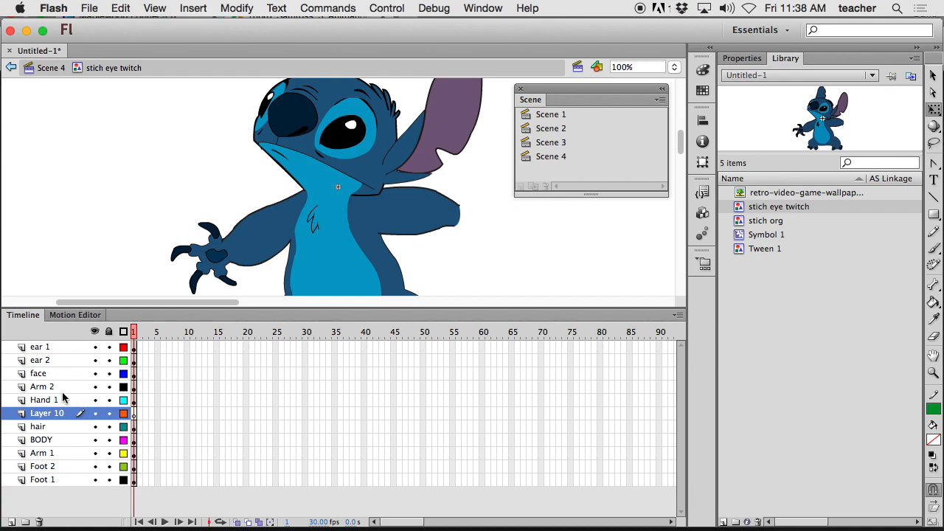
left_click(56, 389)
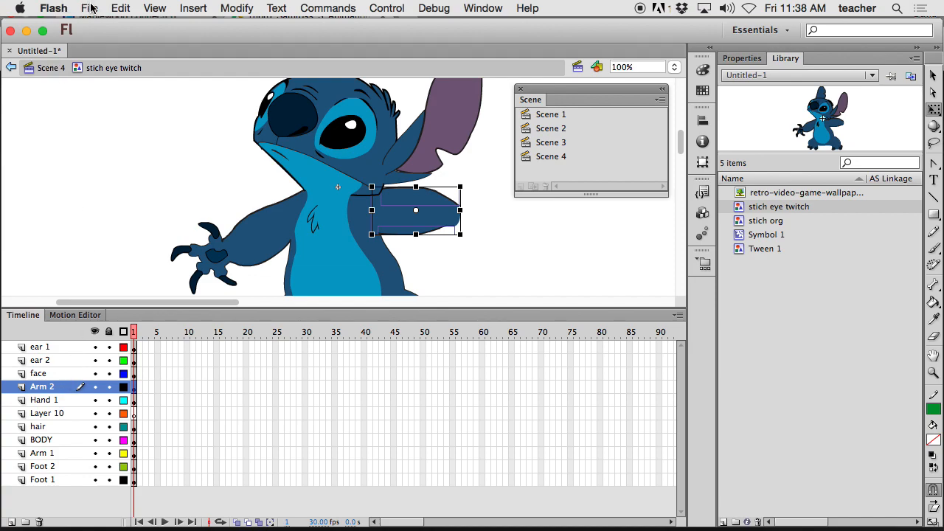
left_click(121, 8)
left_click(157, 107)
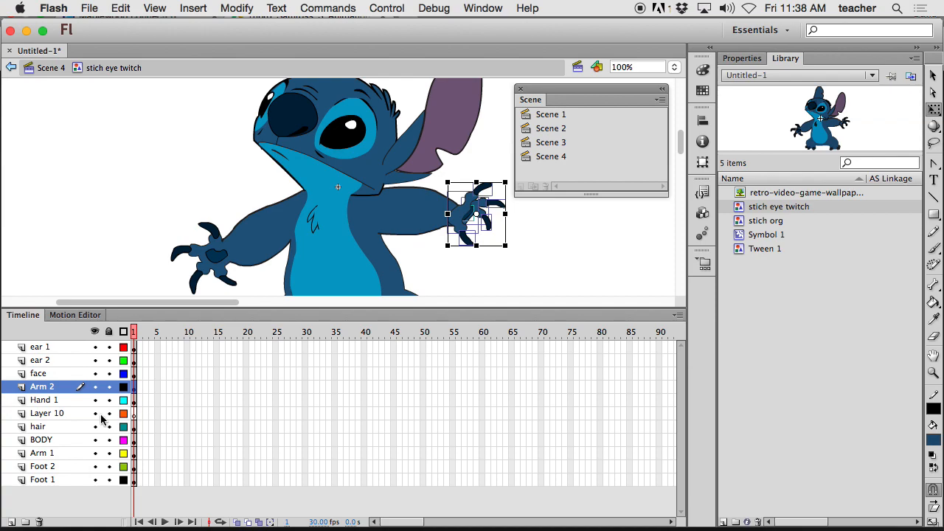
left_click(70, 414)
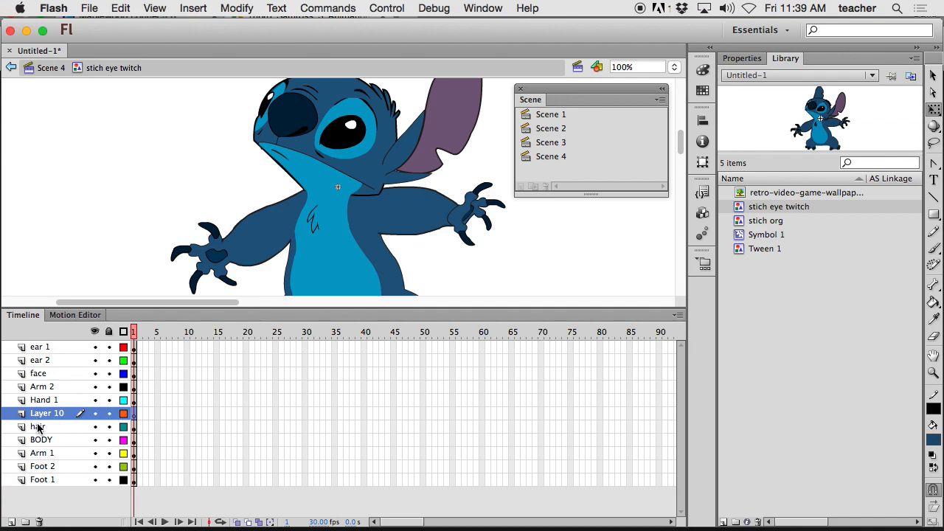
left_click(40, 521)
- Create a classic tween on the Arm 2 layer and move the arm's transformation point to the shoulder end
left_click(48, 389)
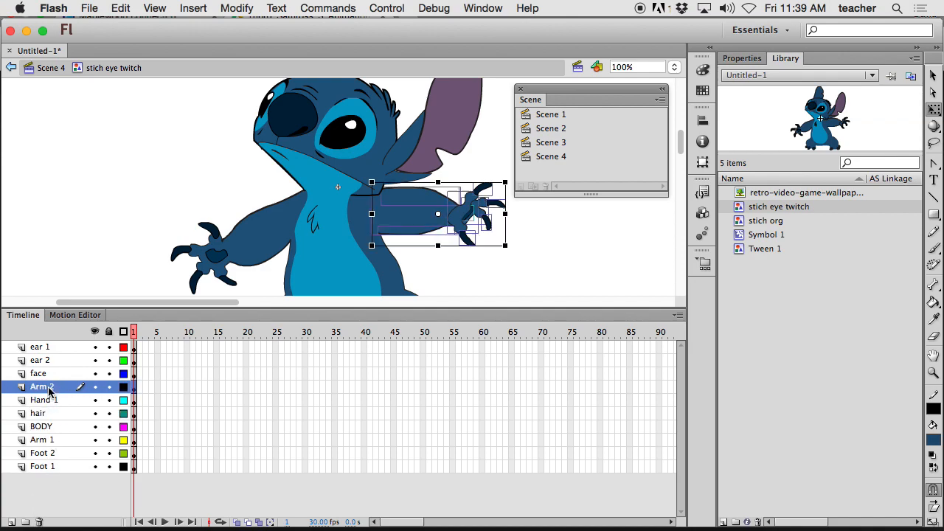
right_click(136, 393)
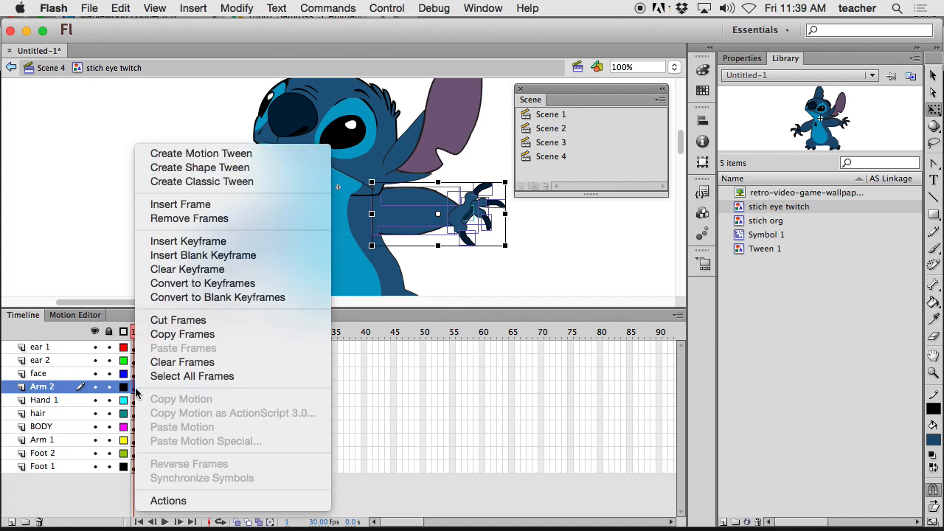
left_click(193, 183)
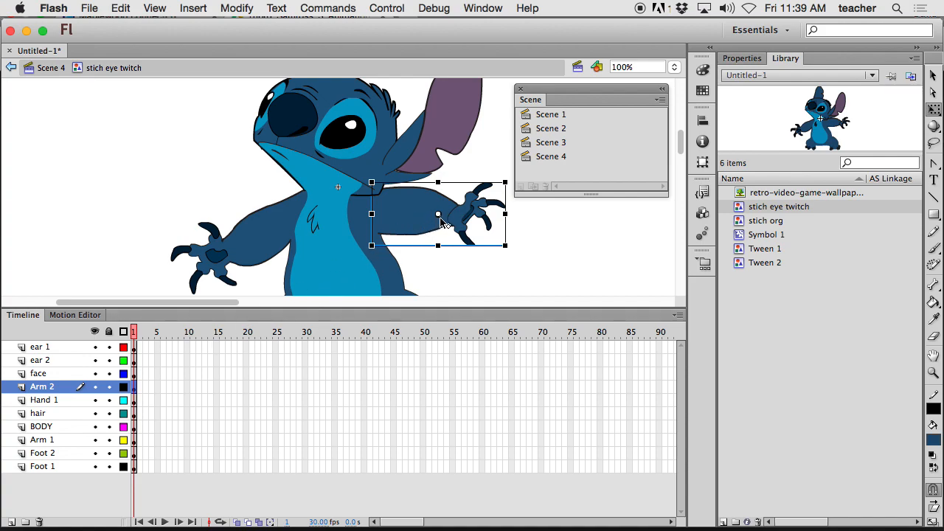
left_click_drag(439, 215, 374, 221)
- Add a keyframe at frame 5 of Arm 2 and rotate the arm downward around the shoulder
left_click(158, 335)
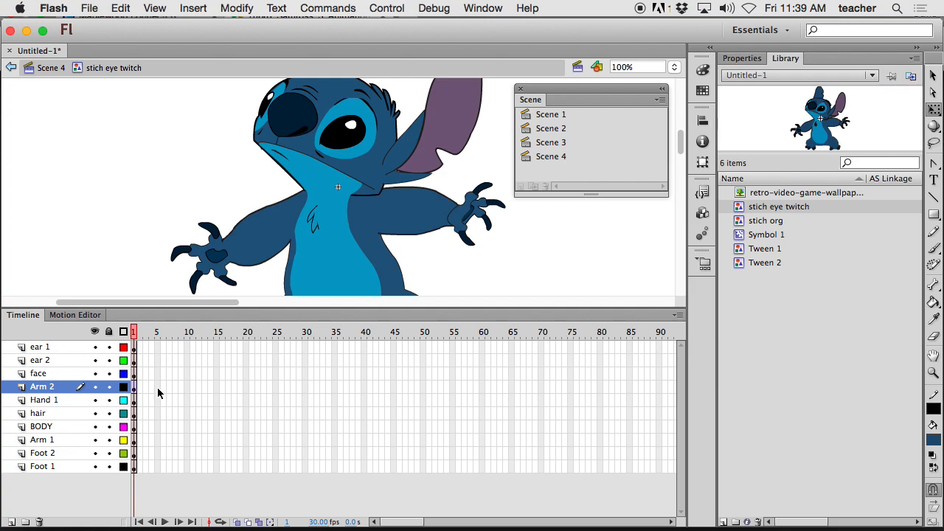
key("F6")
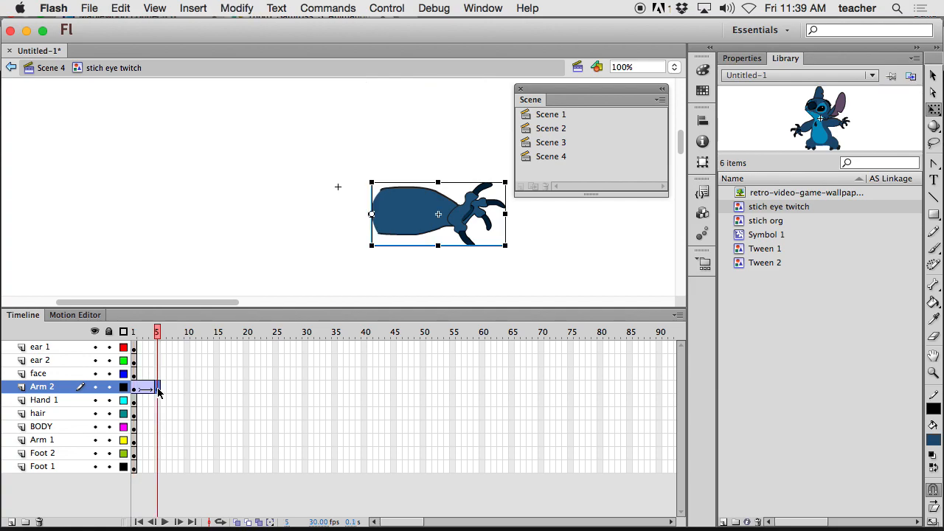
left_click_drag(510, 251, 394, 250)
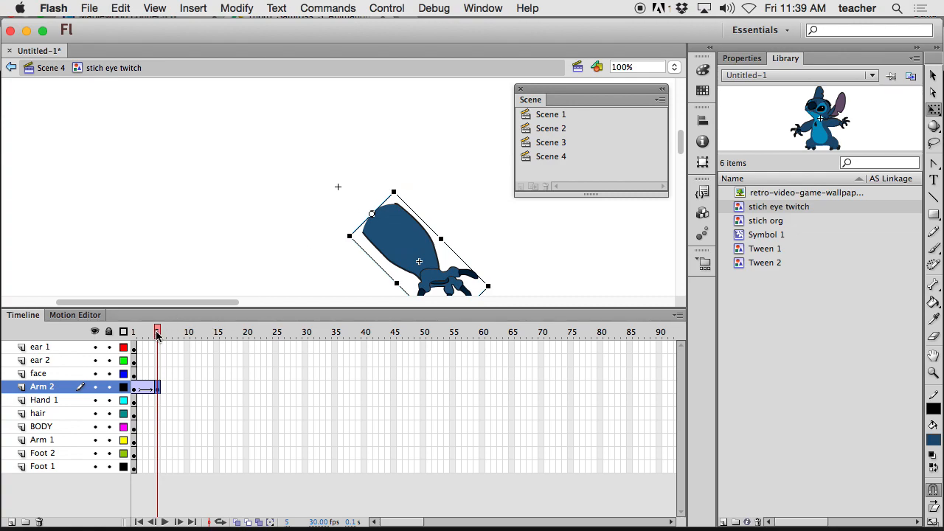
left_click_drag(157, 336, 135, 338)
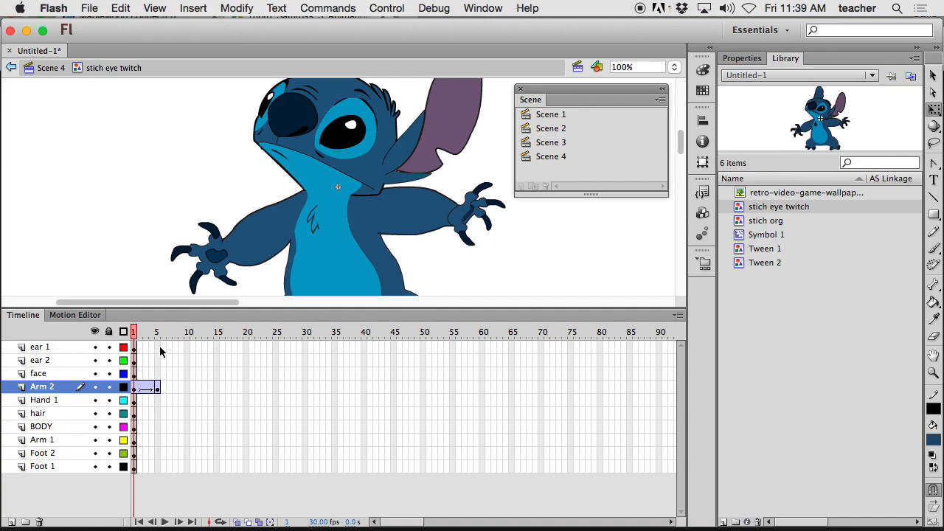
- Extend all the other body-part layers, from ear 1 to Foot 1, to frame 5 to match Arm 2
left_click(158, 352)
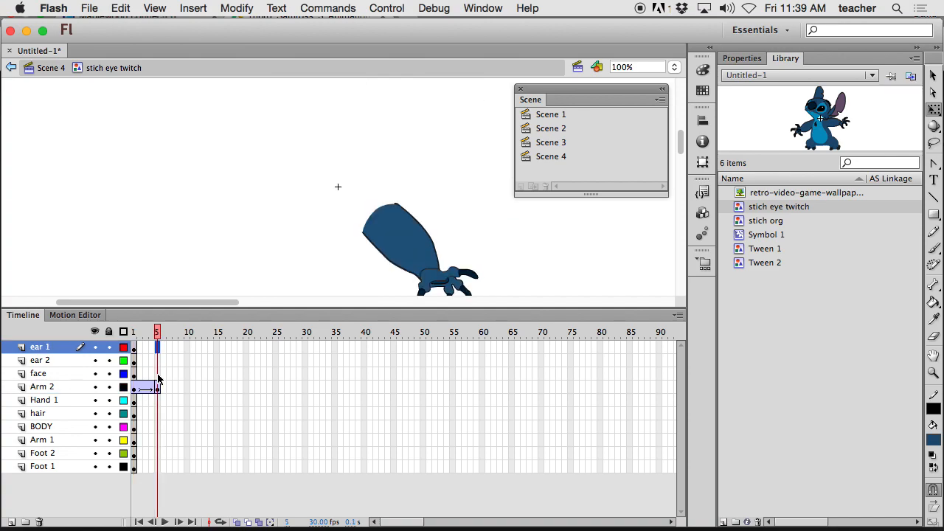
left_click(158, 378, "shift")
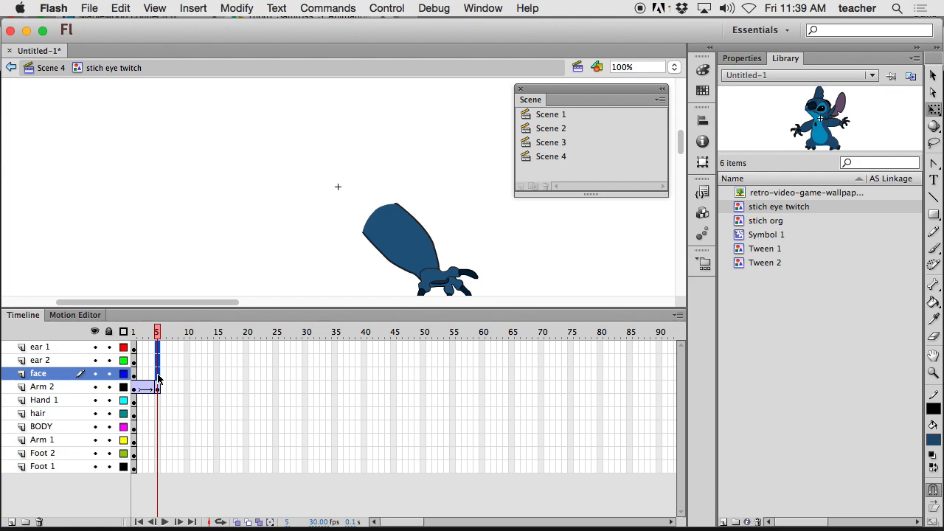
key("F6")
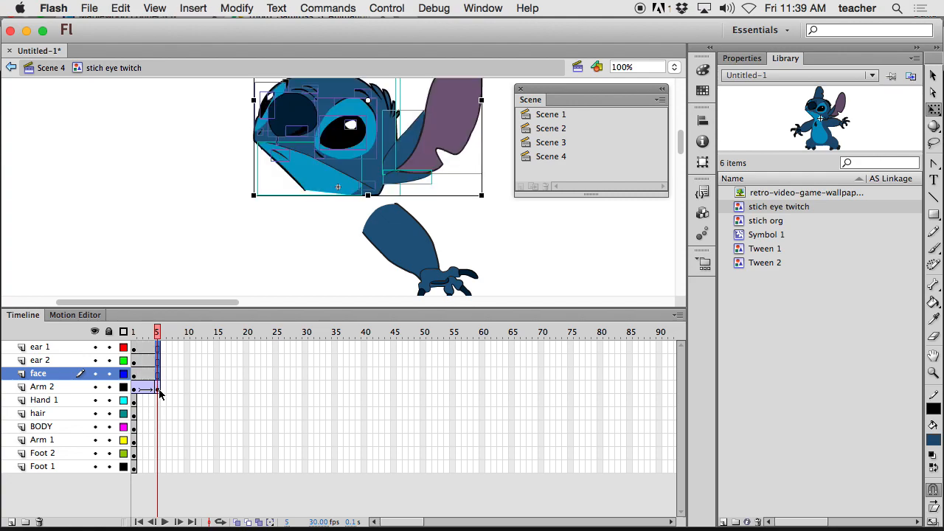
left_click(158, 402)
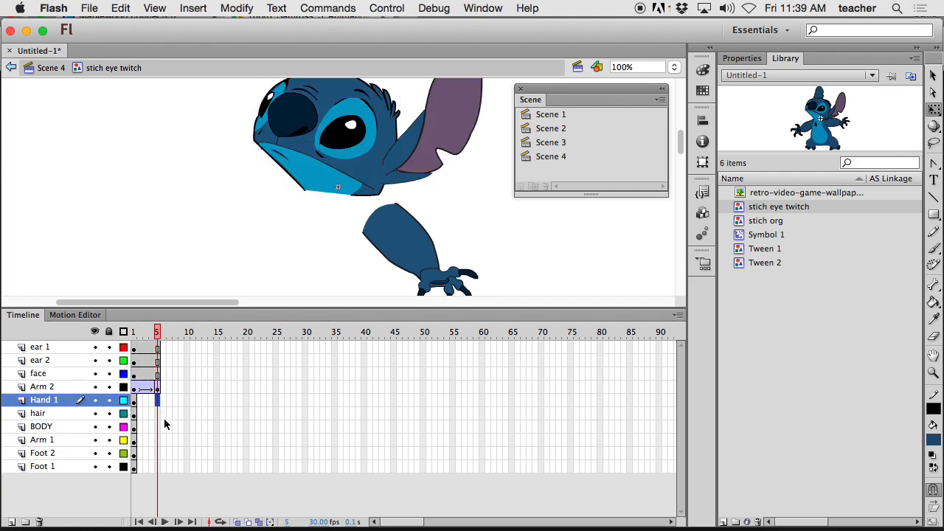
left_click(157, 467, "shift")
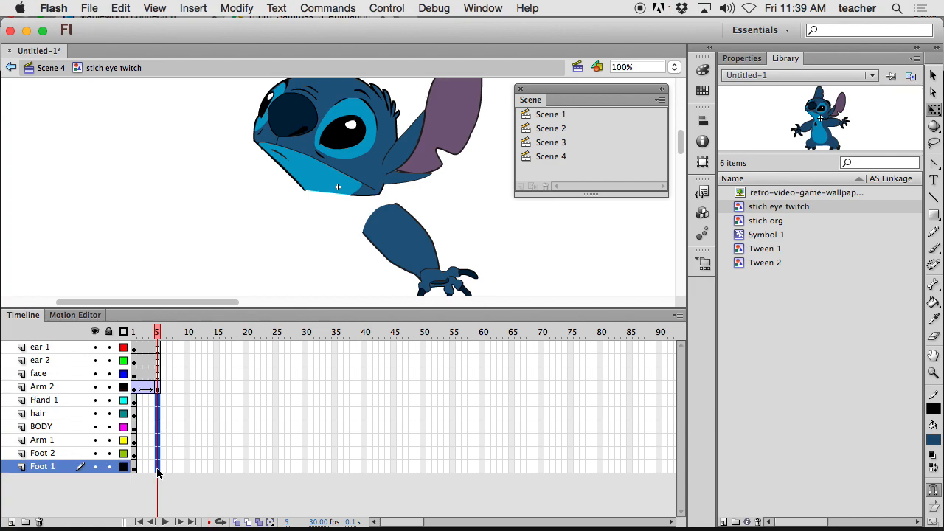
key("F5")
mouse_move(158, 333)
left_mouse_down()
mouse_move(118, 331)
mouse_move(157, 328)
left_mouse_up()
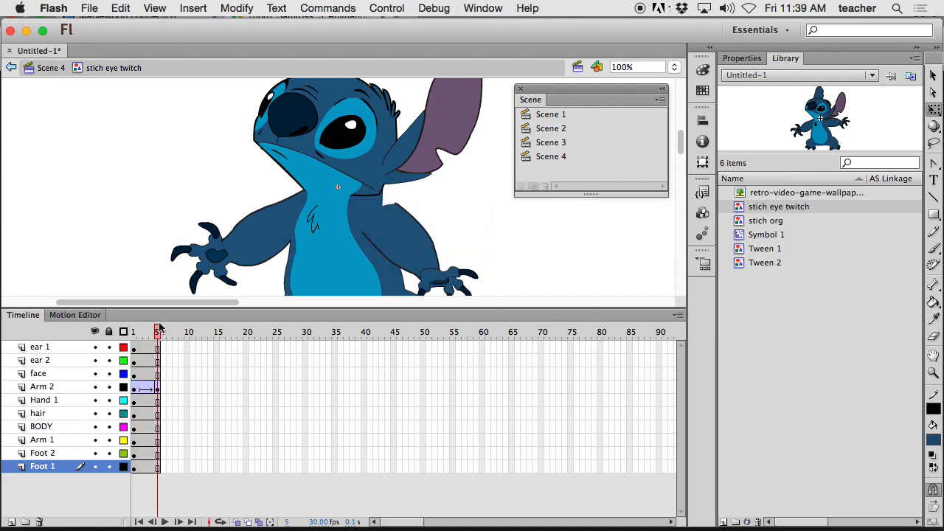
- Copy the Arm 2 tween in frames 1 to 5 and paste it on the same layer from frame 6
left_click(158, 388)
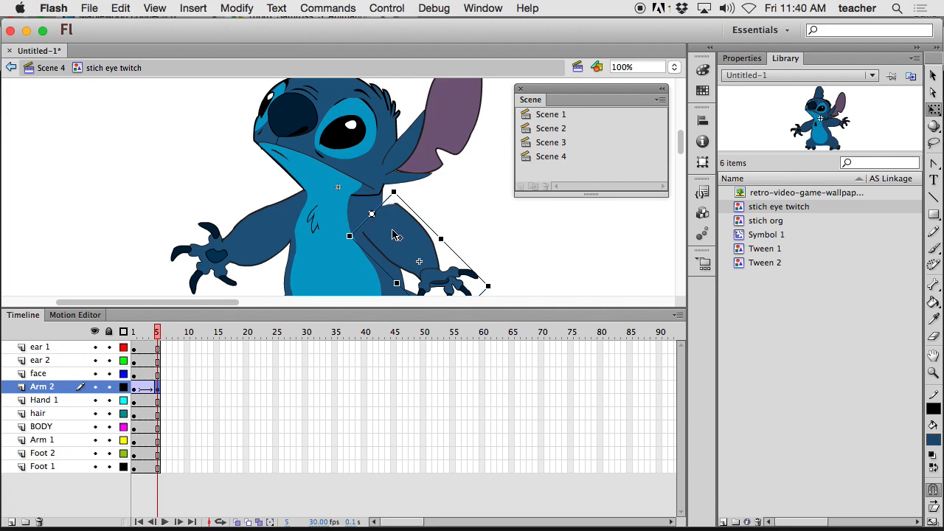
mouse_move(169, 336)
left_mouse_down()
mouse_move(133, 336)
mouse_move(156, 337)
left_mouse_up()
left_click(159, 389)
left_click(135, 393)
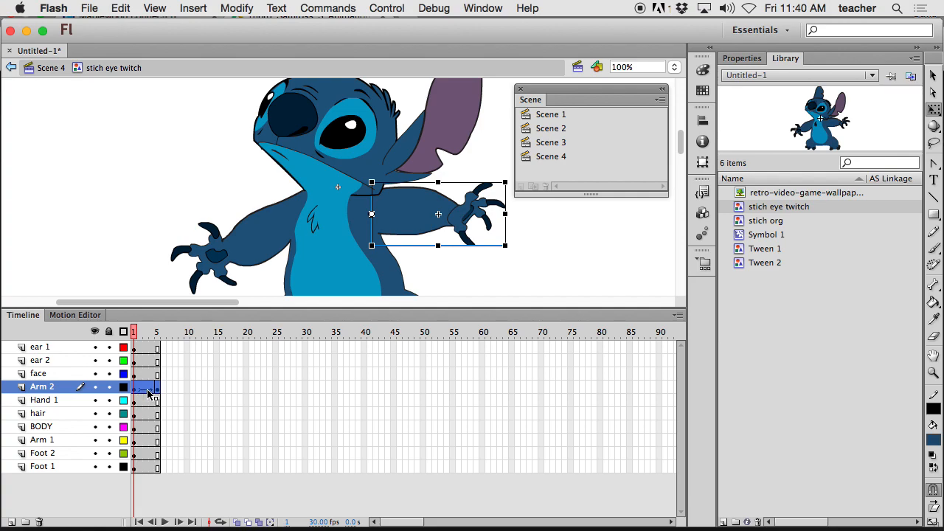
right_click(149, 395)
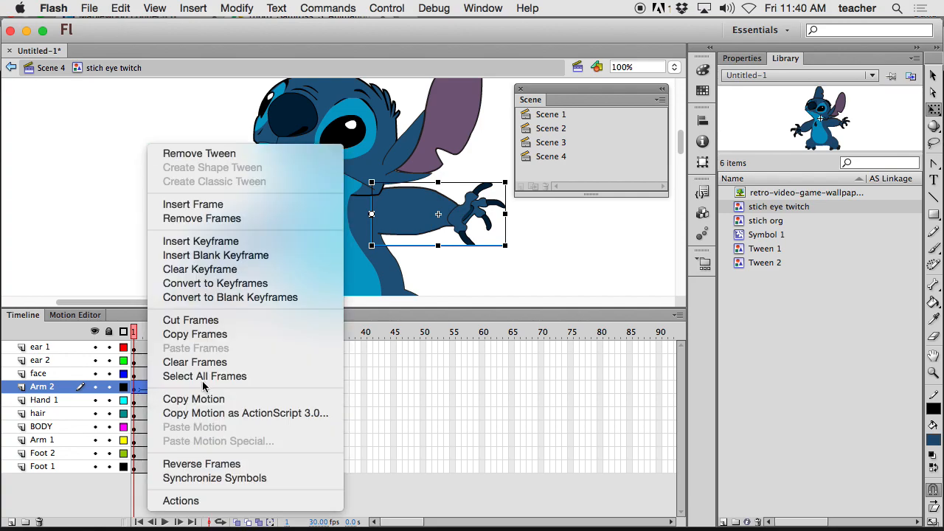
left_click(209, 334)
left_click(163, 389)
left_click(163, 336)
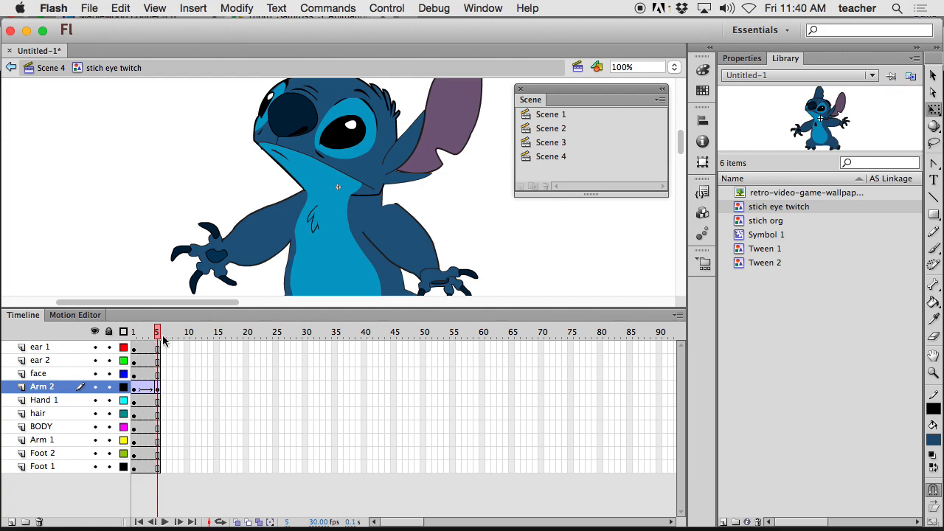
right_click(163, 390)
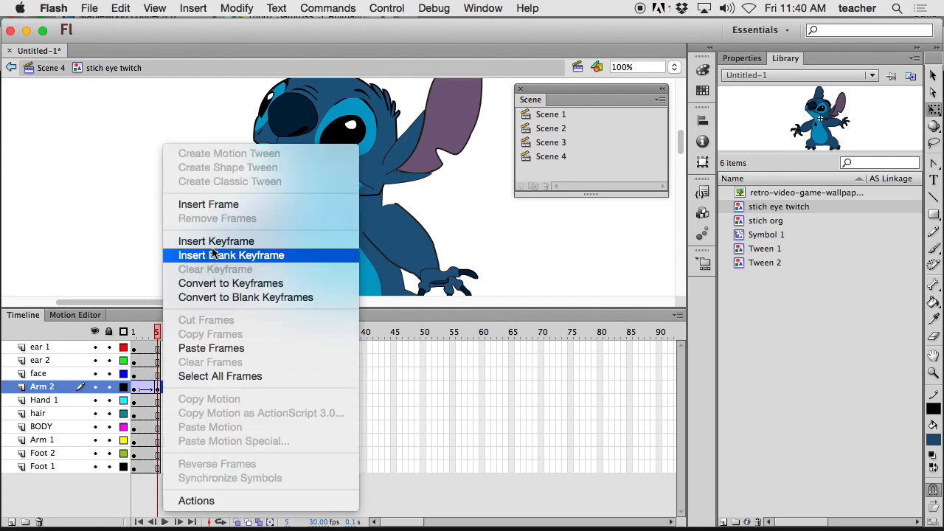
left_click(214, 349)
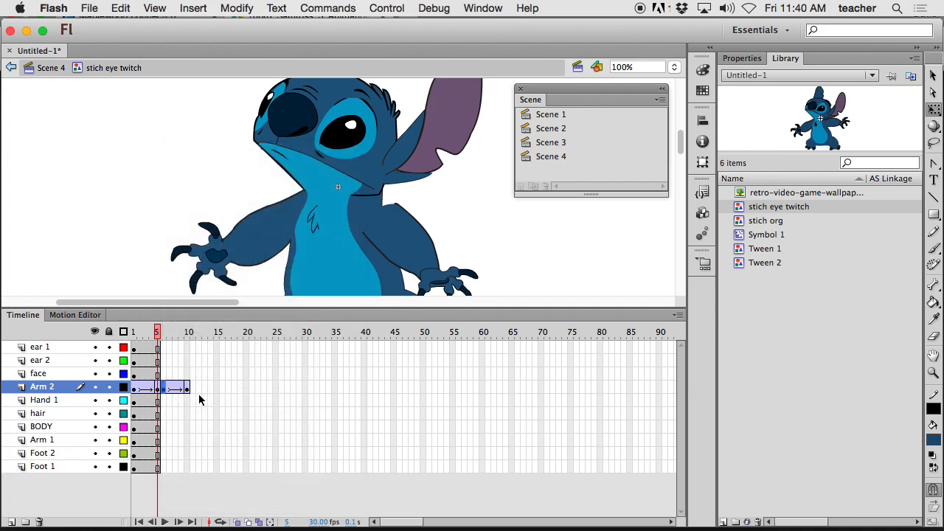
left_click(145, 334)
left_click_drag(144, 334, 191, 337)
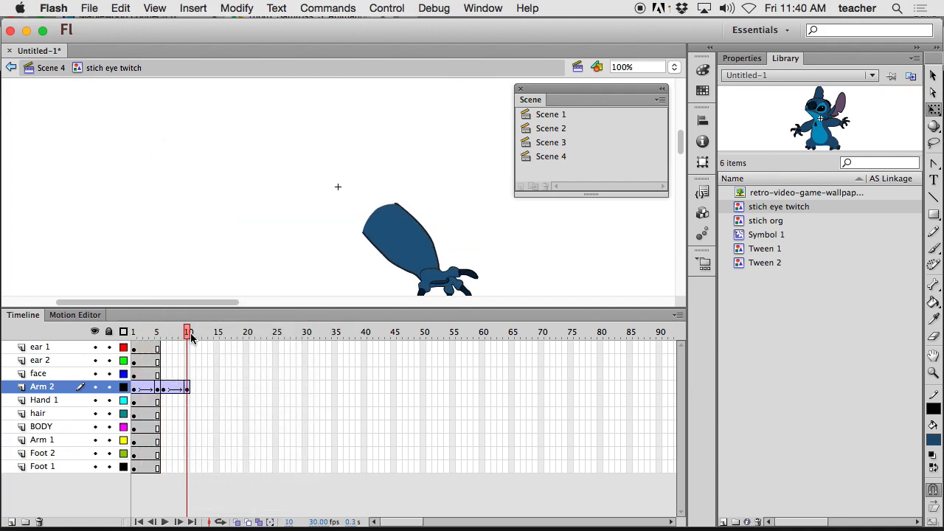
- Stretch the ear, face, Hand 1, hair, BODY, Arm 1 and Foot layers out to frame 10
left_click(158, 351)
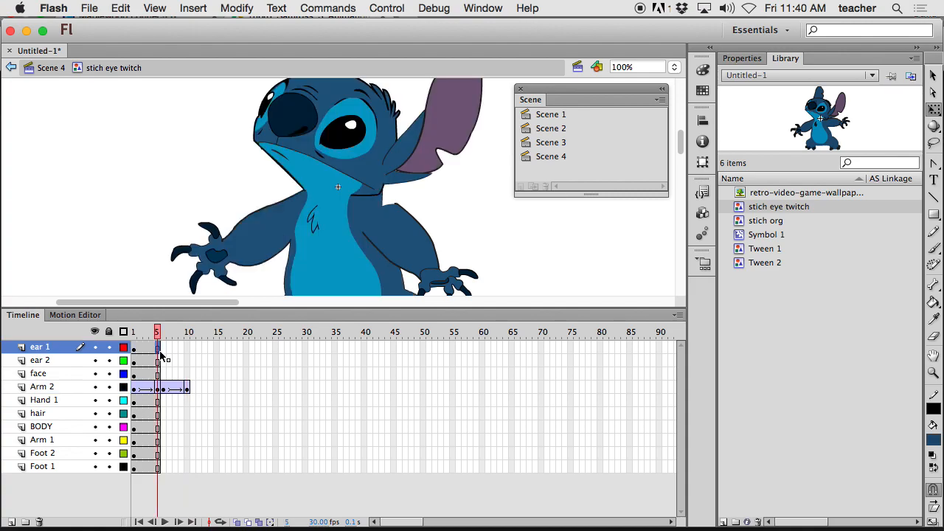
left_click(158, 473, "shift")
left_click(174, 453)
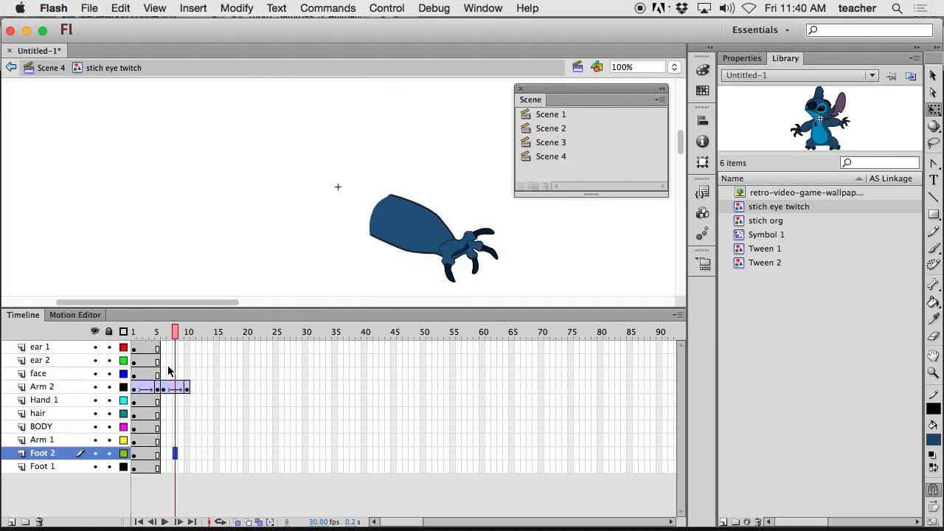
left_click(158, 349)
left_click(158, 376, "shift")
left_click_drag(159, 376, 190, 377)
left_click(159, 400)
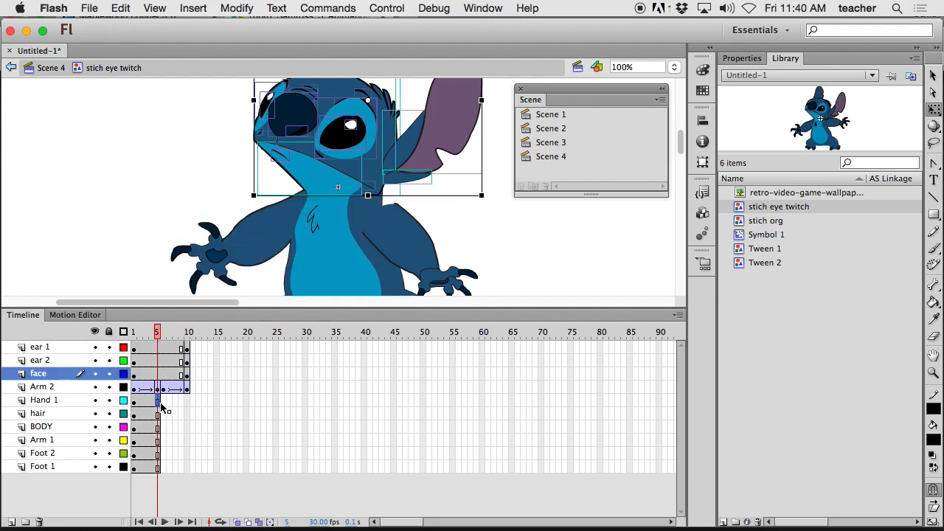
left_click(157, 473, "shift")
left_click_drag(158, 473, 190, 473)
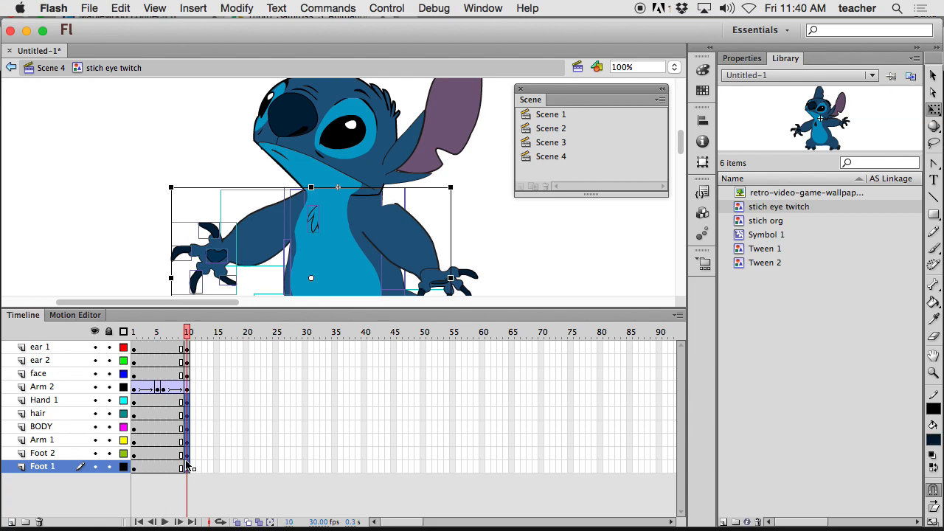
mouse_move(186, 332)
left_mouse_down()
mouse_move(131, 336)
mouse_move(188, 333)
left_mouse_up()
- Reverse the pasted Arm 2 tween in frames 6 to 10 and scrub through the arm swing
left_click(164, 392)
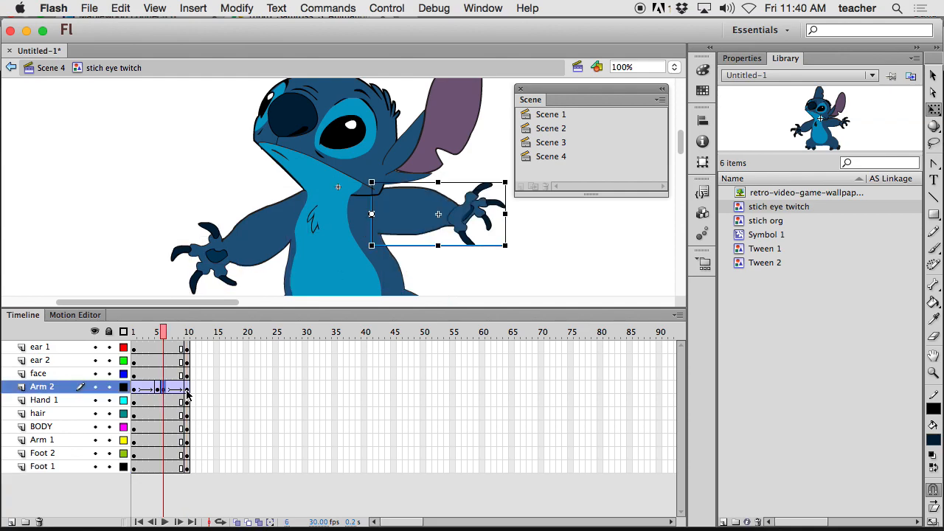
left_click(188, 390)
right_click(187, 390)
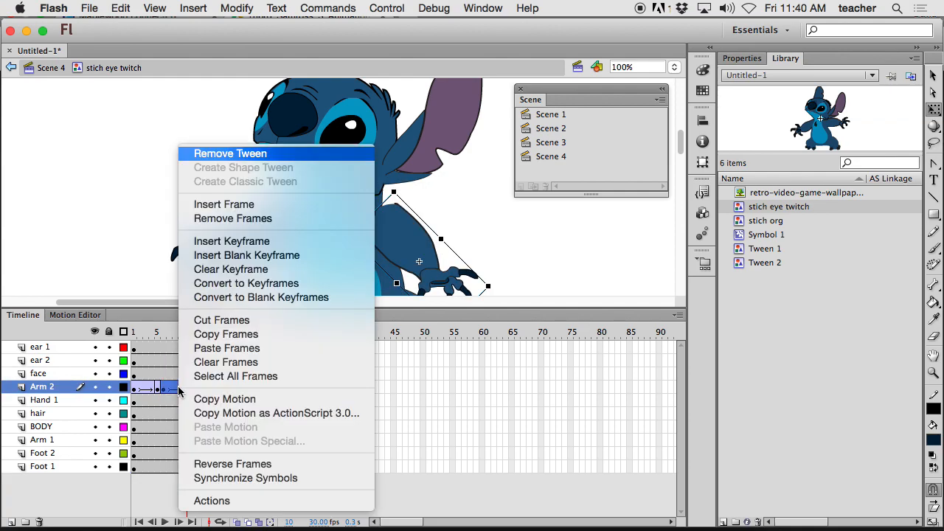
left_click(233, 464)
mouse_move(188, 334)
left_mouse_down()
mouse_move(131, 339)
mouse_move(189, 341)
left_mouse_up()
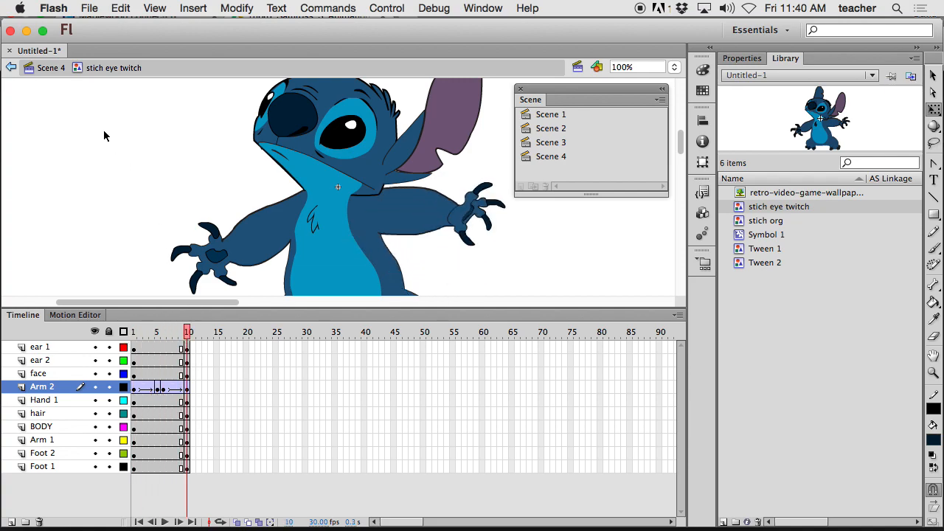
- Return to Scene 4, create a classic tween on Layer 1 and insert a keyframe at frame 30
left_click(49, 67)
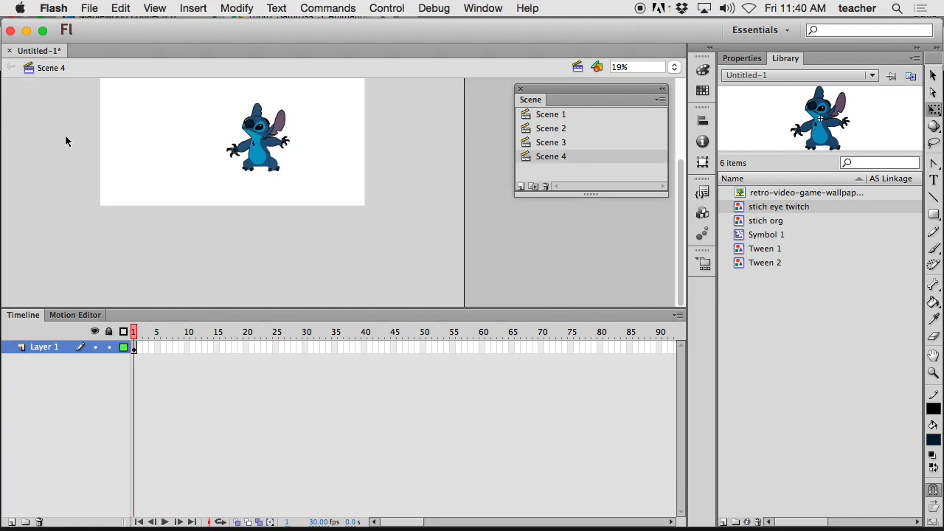
left_click(136, 349)
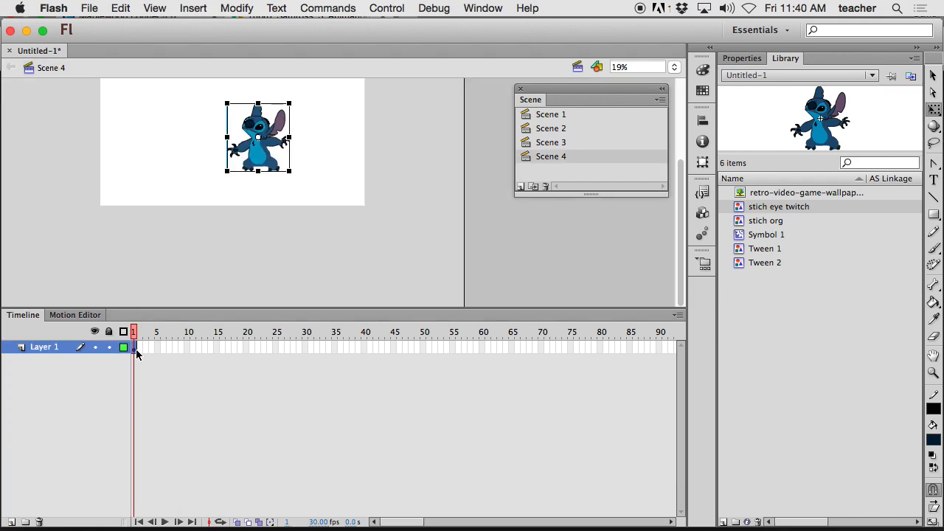
right_click(135, 349)
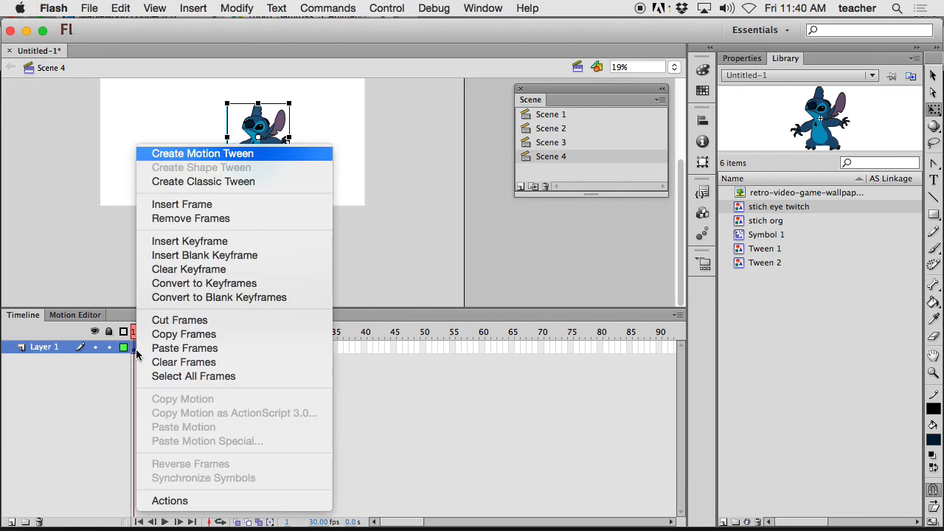
left_click(208, 182)
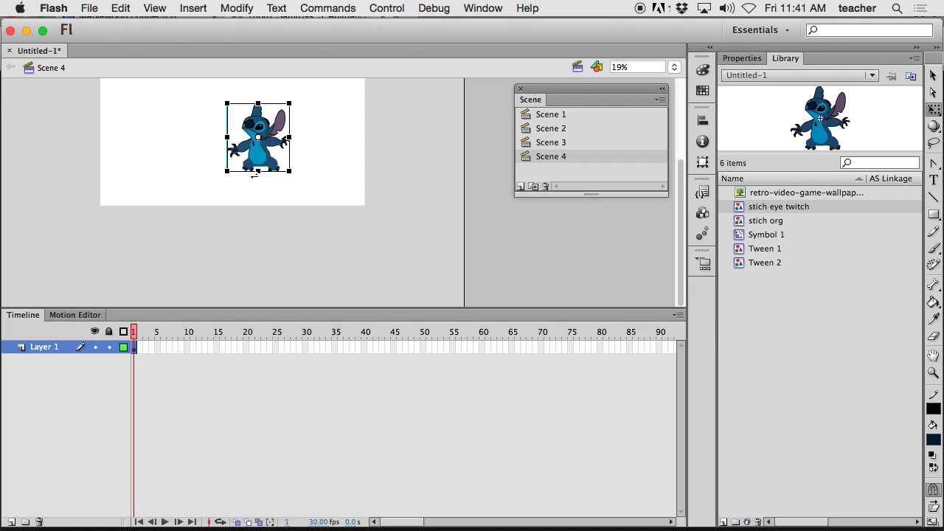
left_click(306, 347)
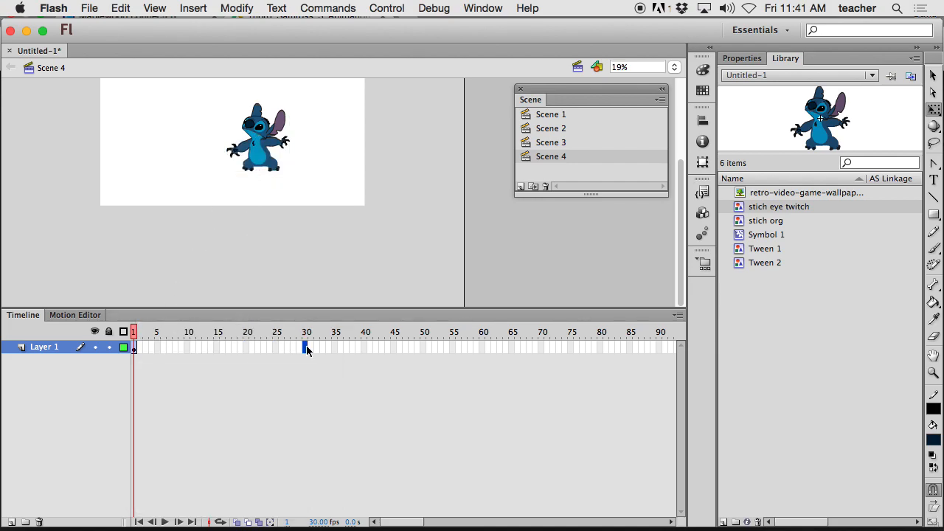
key("F6")
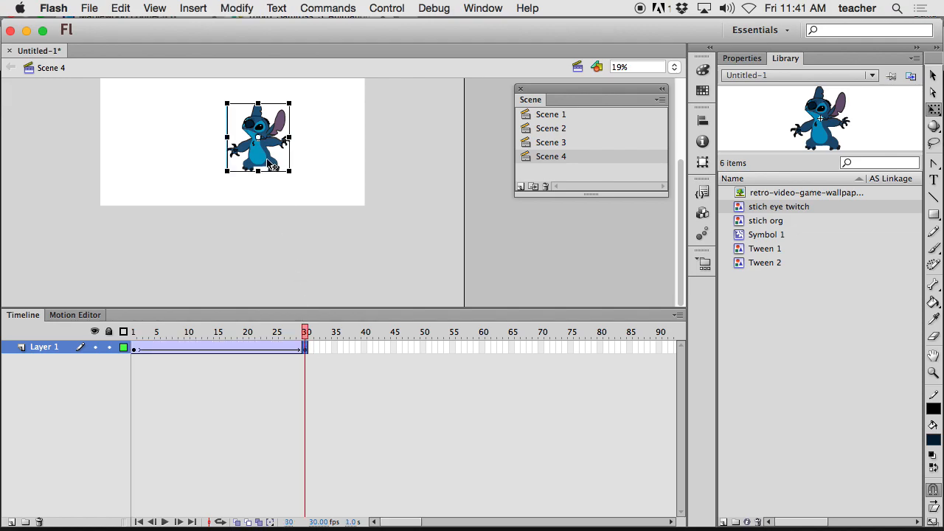
- Move Stitch to the lower-right corner of the stage at frame 30 and scrub through the tween
left_click_drag(269, 162, 338, 196)
mouse_move(307, 343)
left_mouse_down()
mouse_move(134, 344)
mouse_move(217, 348)
mouse_move(289, 344)
mouse_move(152, 344)
mouse_move(311, 335)
left_mouse_up()
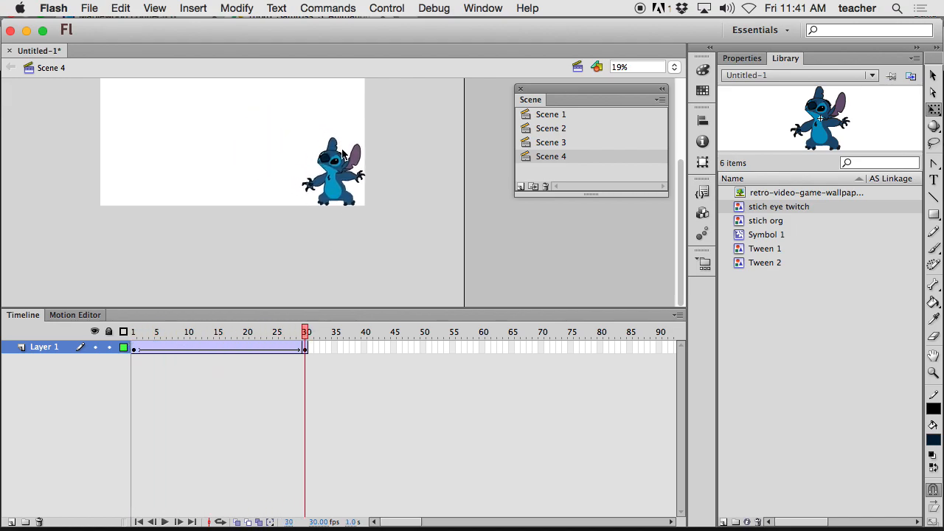
left_click(344, 169)
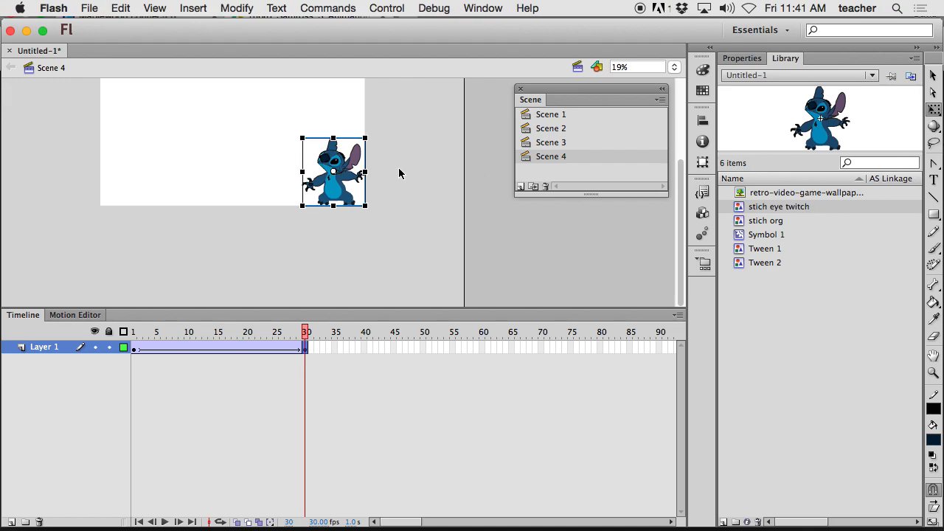
mouse_move(306, 332)
left_mouse_down()
mouse_move(123, 332)
mouse_move(310, 334)
left_mouse_up()
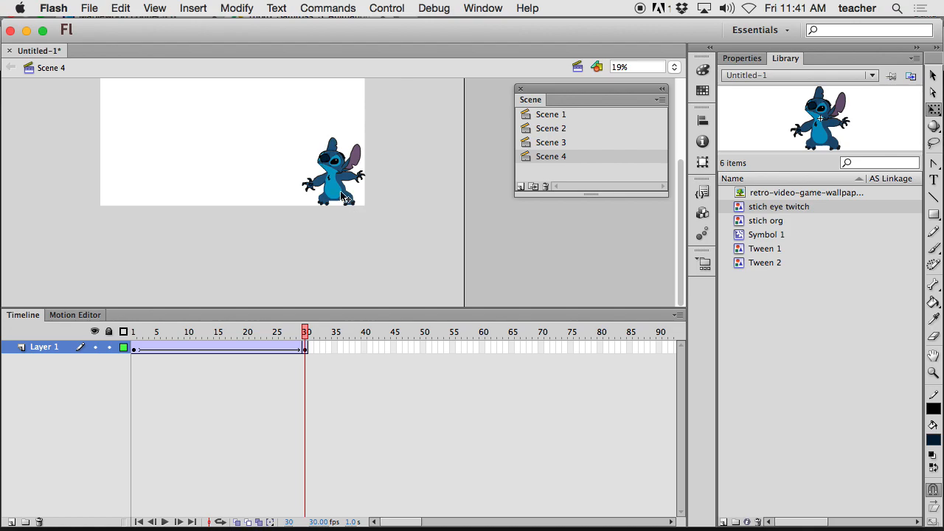
- Swap the Stitch instance at frame 30 for the stich eye twitch symbol and scrub the tween
right_click(341, 195)
mouse_move(372, 243)
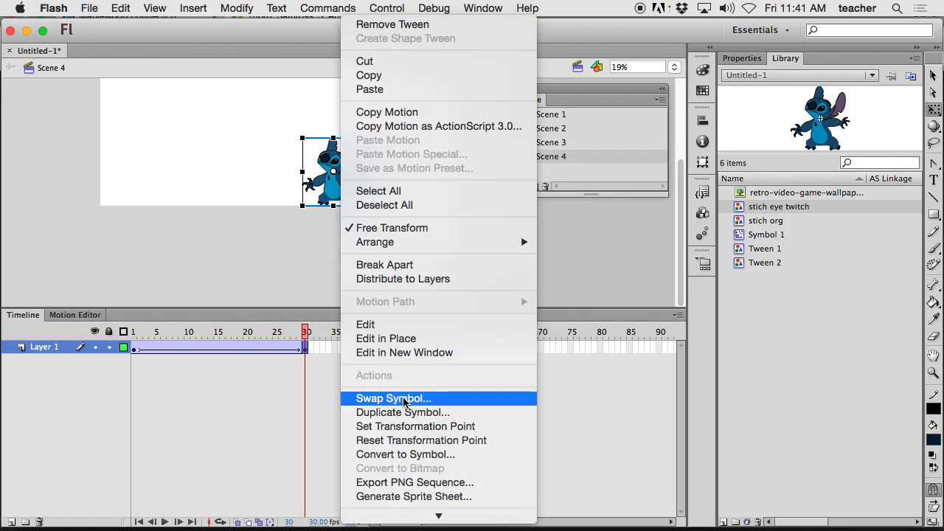
left_click(404, 399)
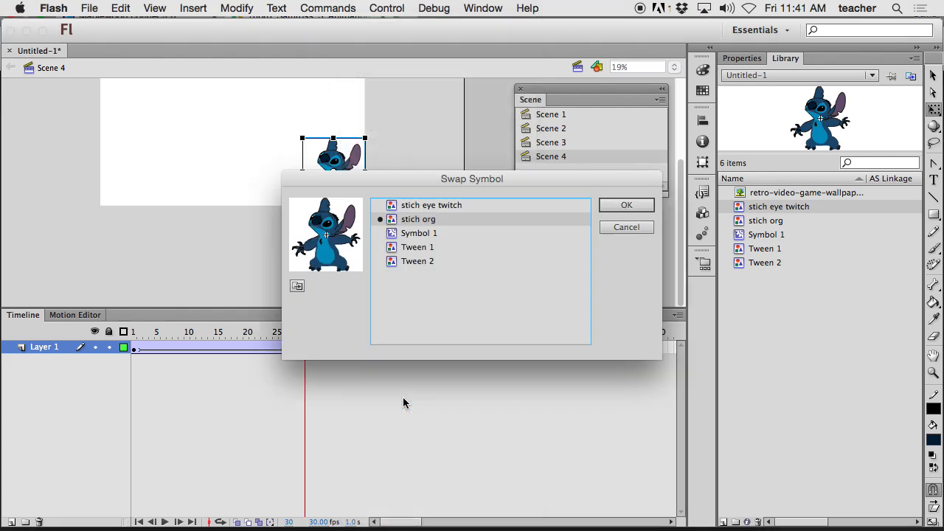
left_click(428, 208)
left_click(627, 205)
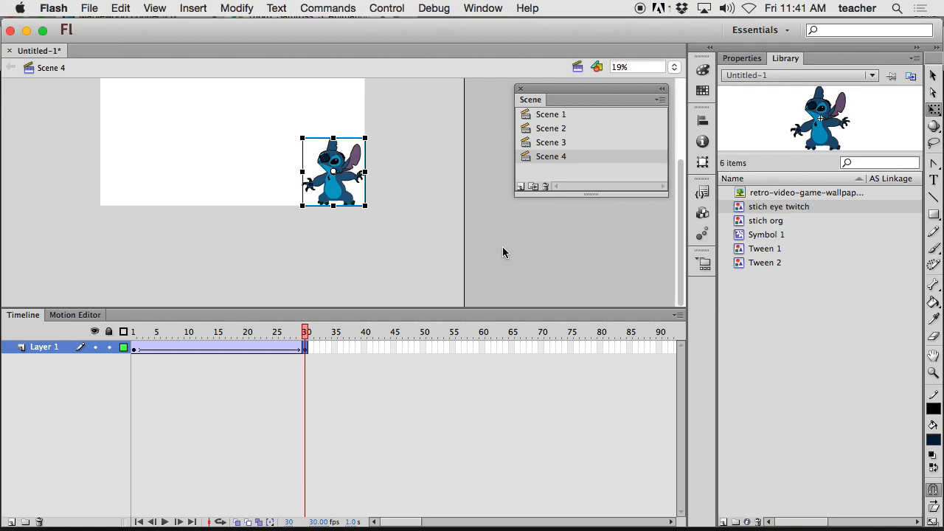
mouse_move(304, 332)
left_mouse_down()
mouse_move(183, 333)
mouse_move(305, 332)
left_mouse_up()
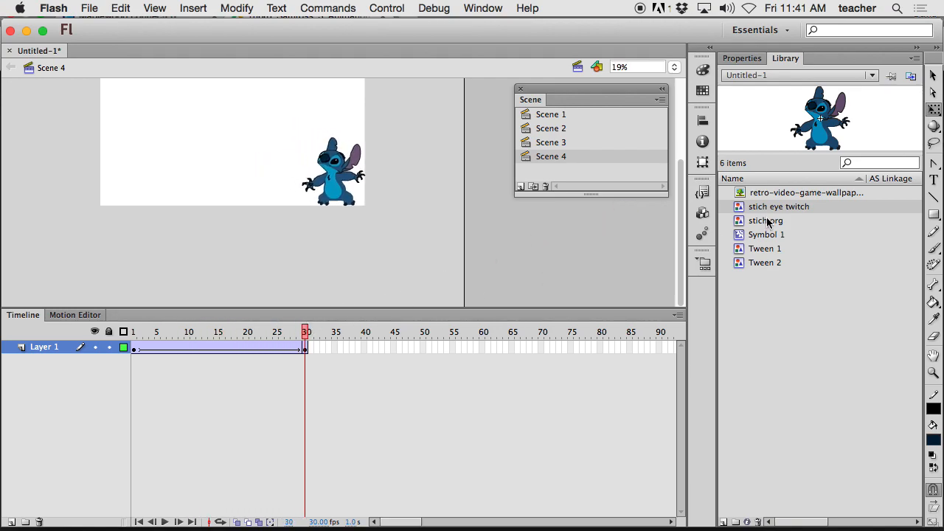
- Preview the arm movement inside the stich eye twitch symbol, then scrub the Scene 4 tween for comparison
double_click(741, 210)
mouse_move(187, 331)
left_mouse_down()
mouse_move(143, 332)
mouse_move(200, 332)
left_mouse_up()
left_click(53, 68)
left_click_drag(302, 332, 199, 333)
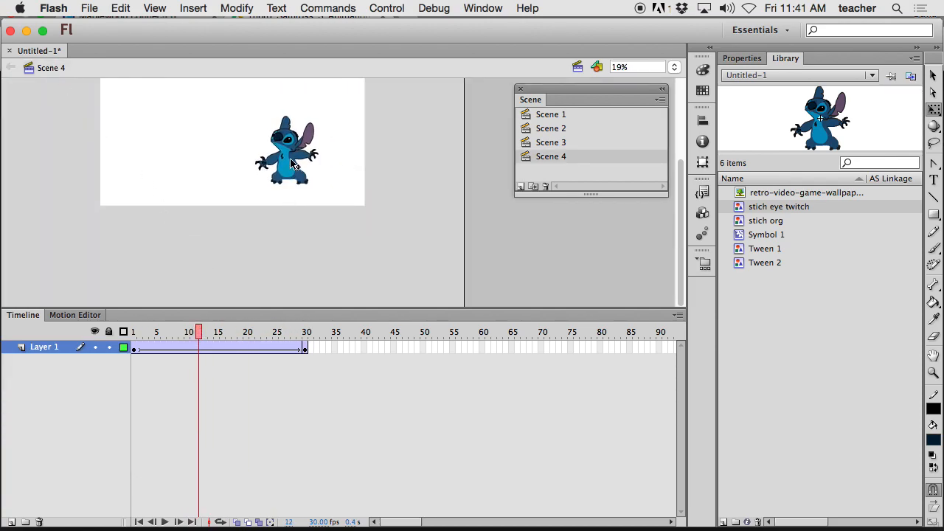
- Swap the Stitch instance at frame 1 of Scene 4 for stich eye twitch and scrub through the tween
left_click(304, 349)
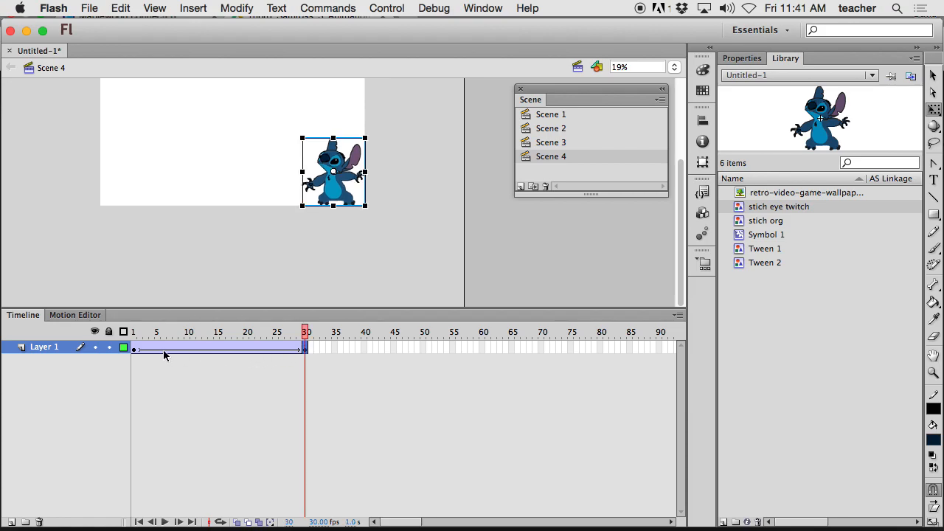
left_click(136, 351)
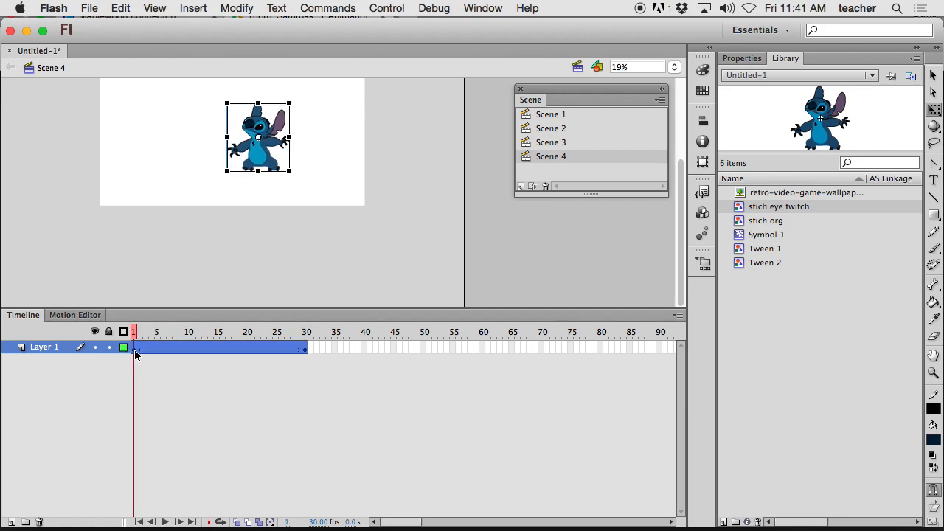
right_click(267, 147)
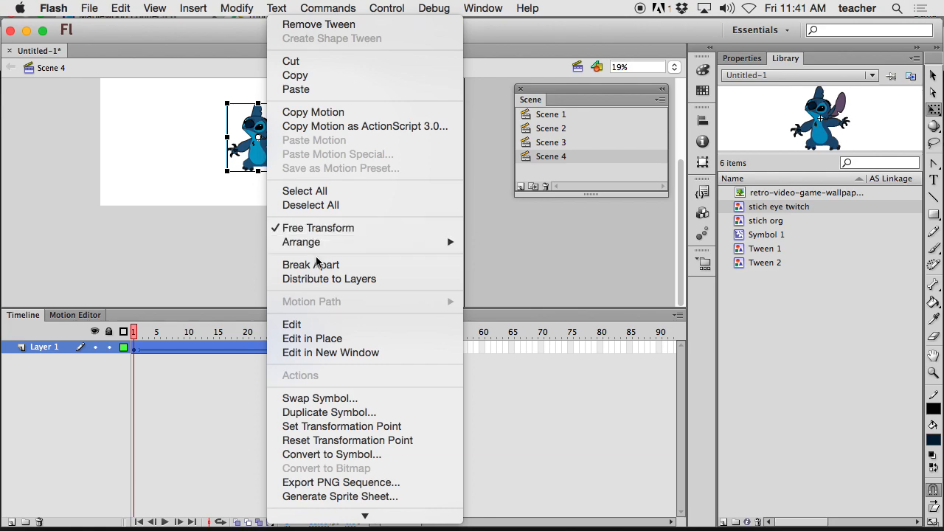
left_click(339, 399)
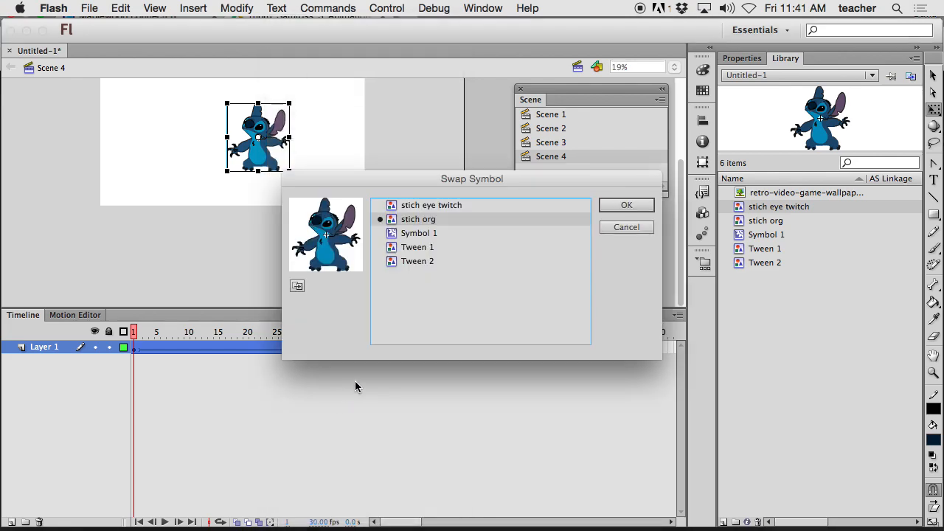
left_click(428, 208)
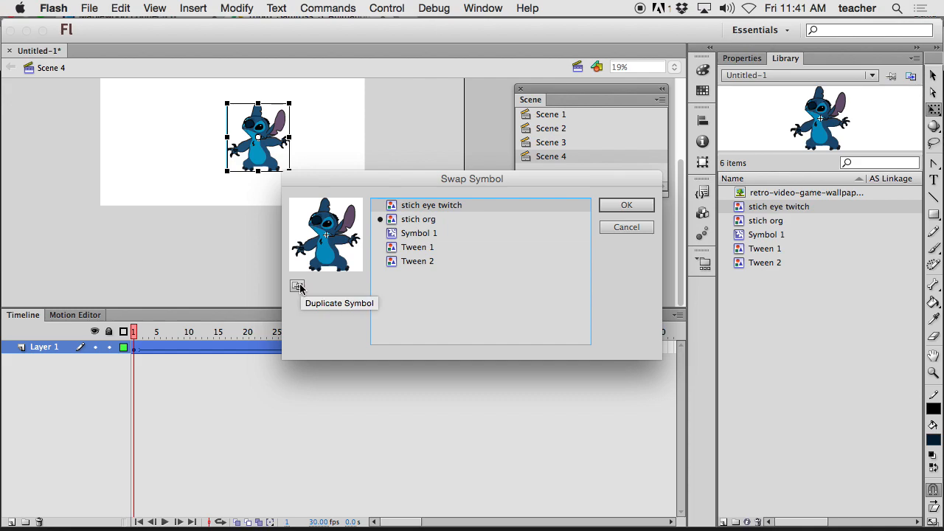
left_click(609, 205)
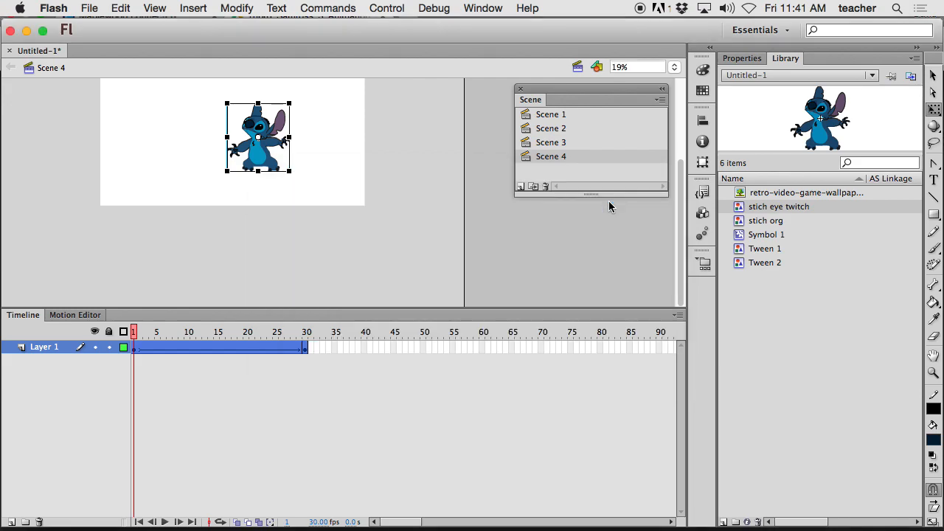
left_click_drag(189, 332, 229, 337)
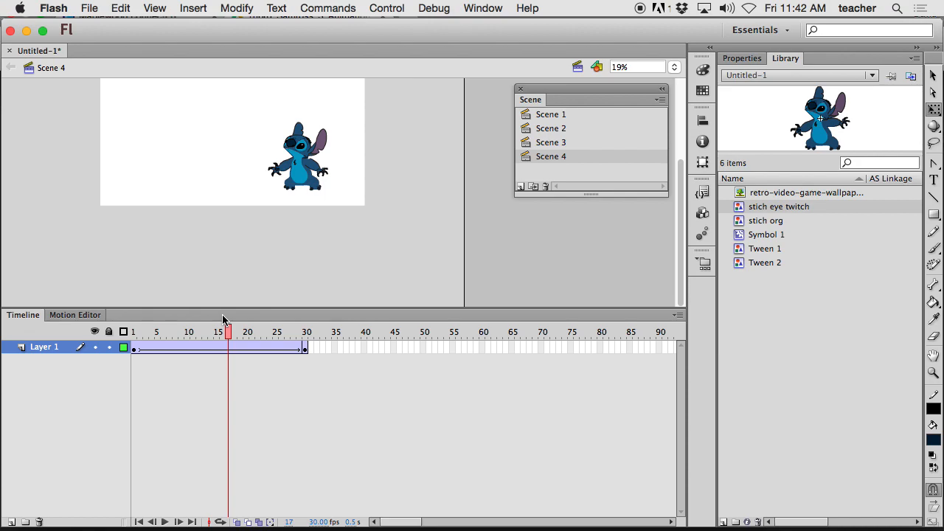
- Save the document to the Desktop as stich tutorial.fla in Flash CS6 format
key("super+s")
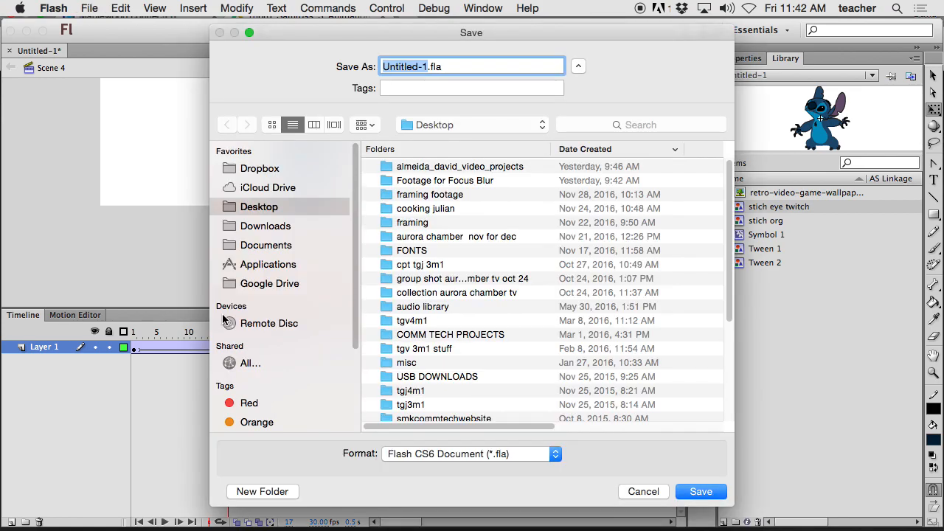
type("stich tu")
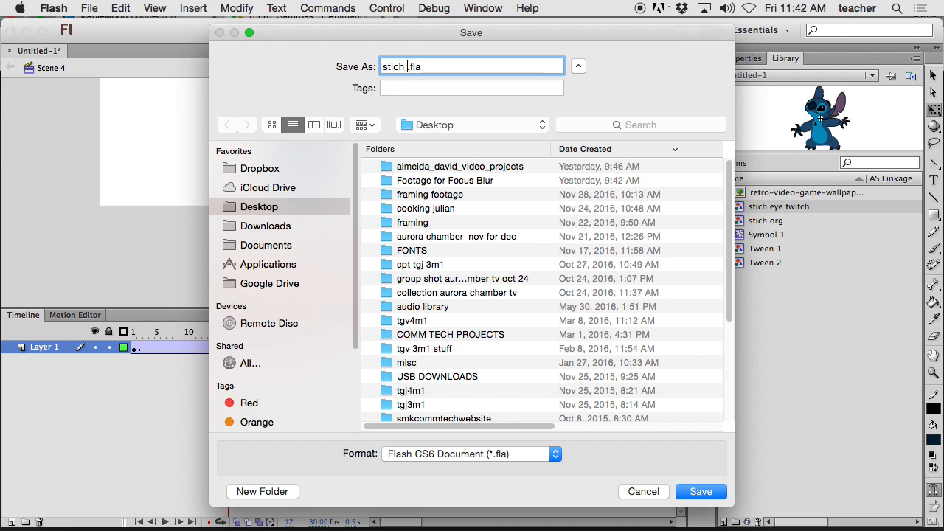
type("torial")
key("Return")
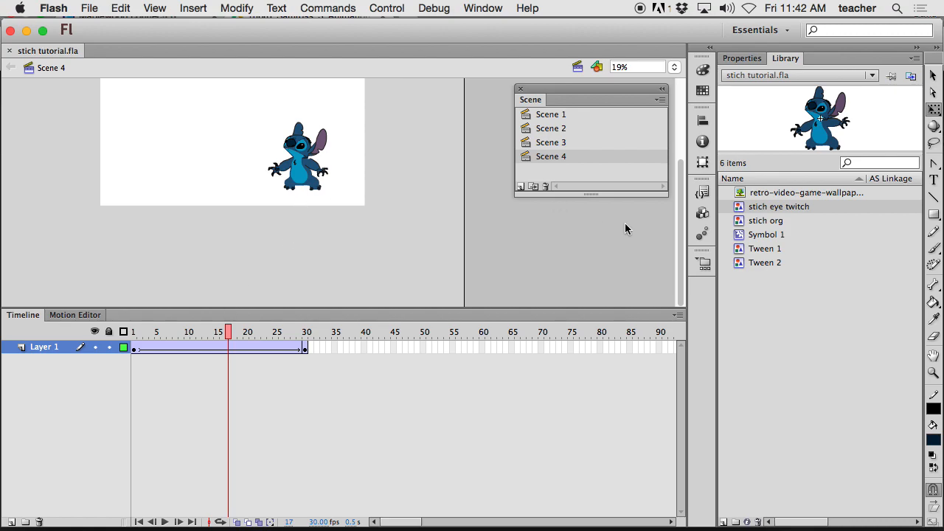
- Publish the document as Flash (.swf) with an HTML wrapper, keeping the default publish settings
scroll(679, 222, "up", 4)
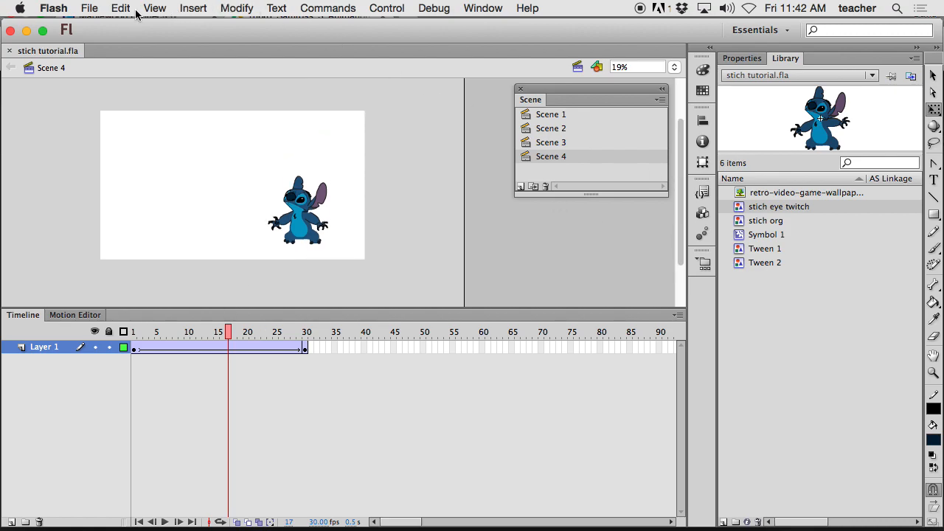
left_click(90, 8)
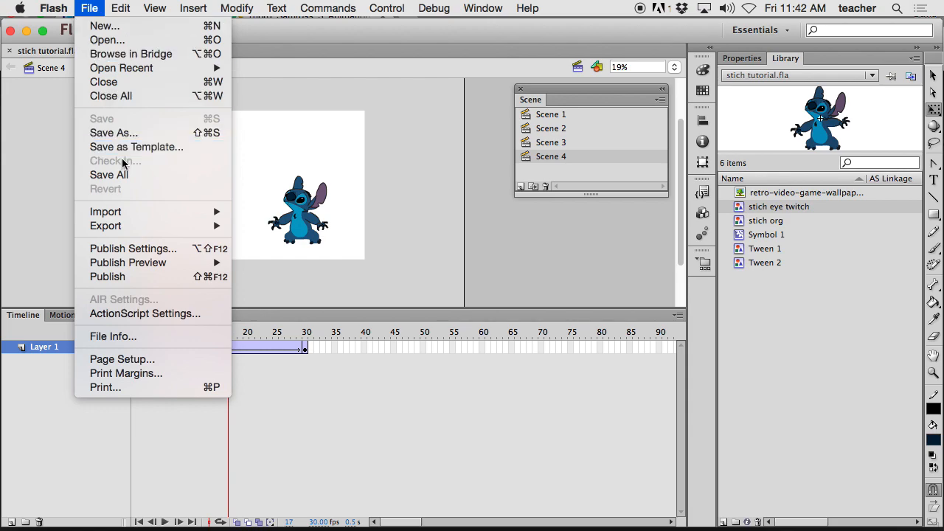
left_click(164, 251)
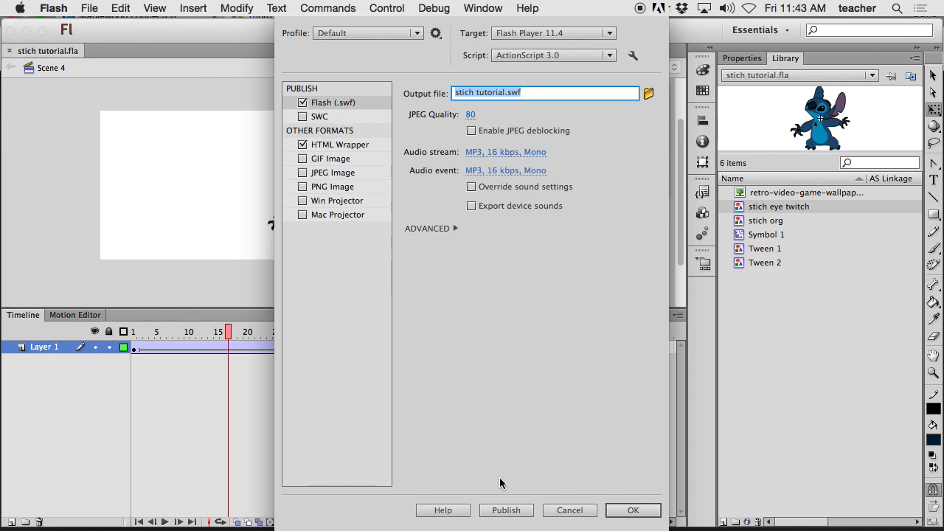
left_click(514, 511)
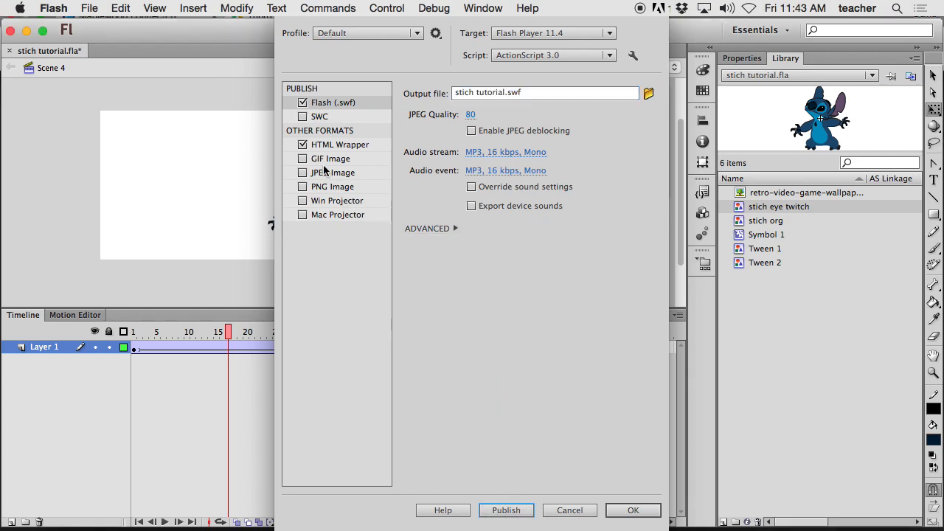
left_click(632, 510)
- Set up a QuickTime movie export named stich tutorial.mov in the Documents folder
left_click(89, 8)
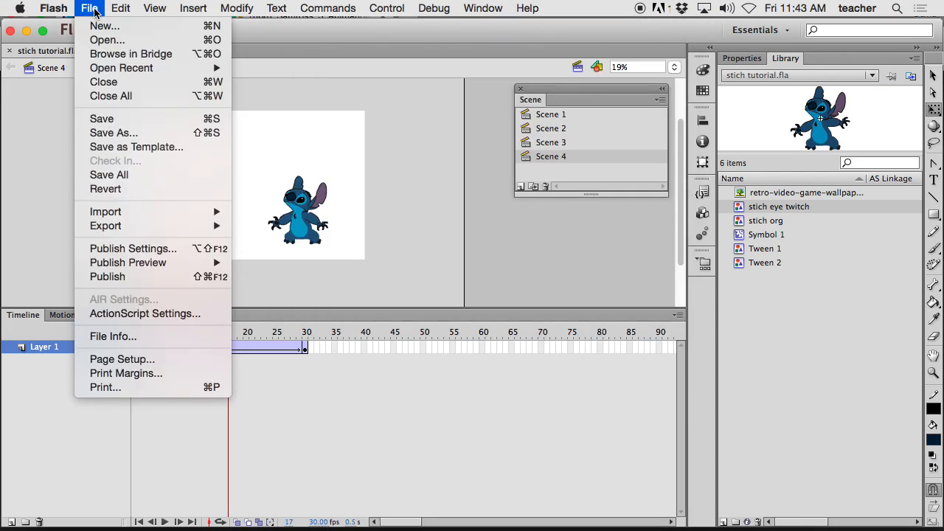
mouse_move(163, 227)
left_click(287, 254)
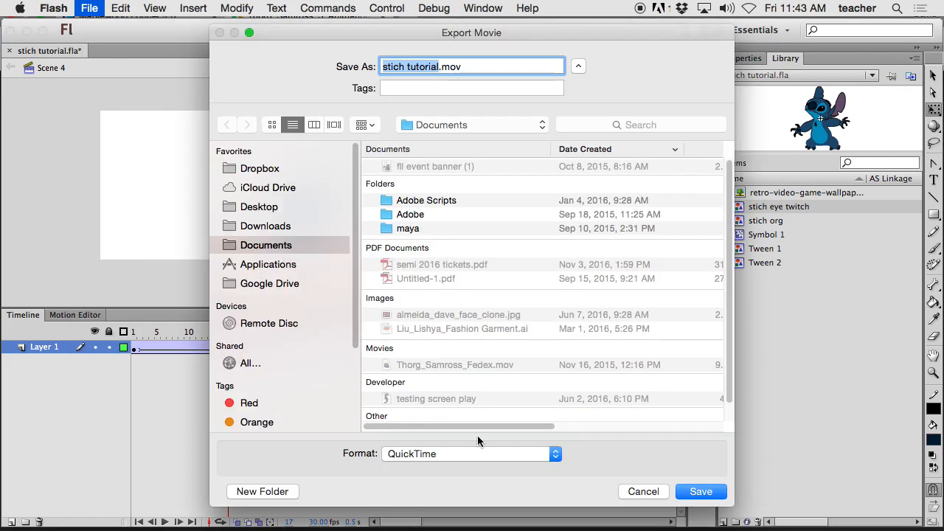
left_click(514, 460)
left_click(514, 461)
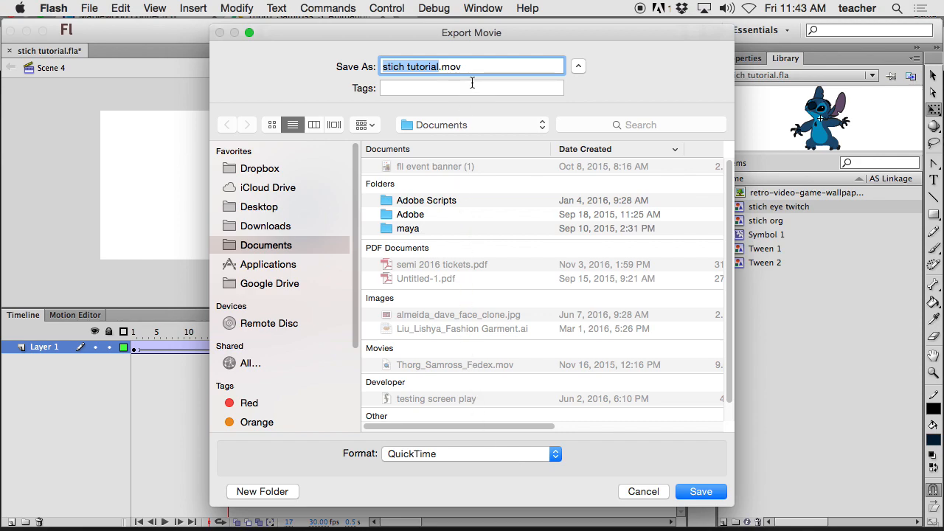
left_click(697, 492)
- Accept Animation compression at 30 fps and best quality, and export the 1920 by 1080 px QuickTime movie
left_click_drag(278, 108, 402, 107)
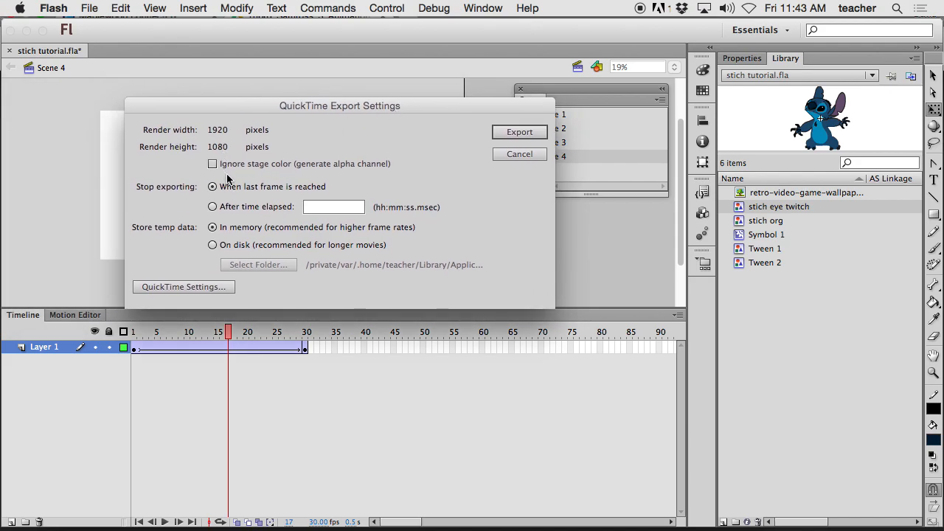
left_click(225, 288)
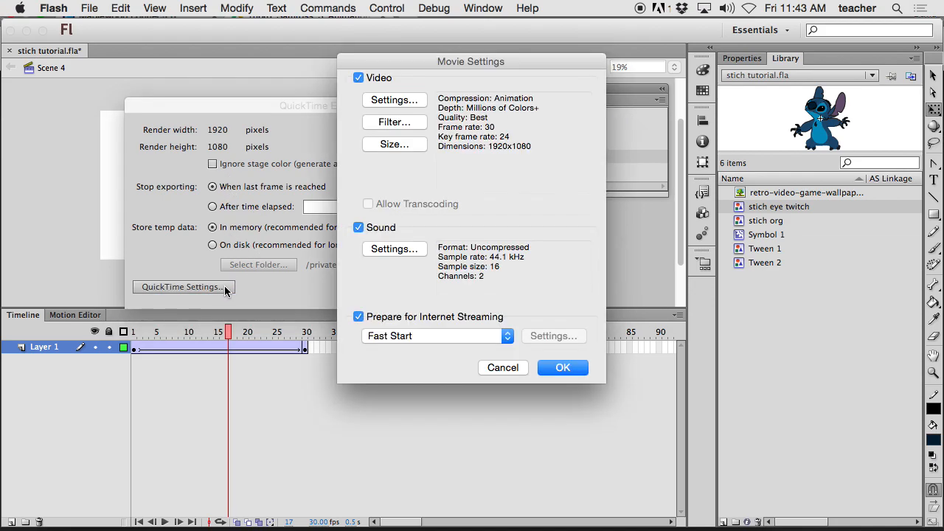
left_click(398, 102)
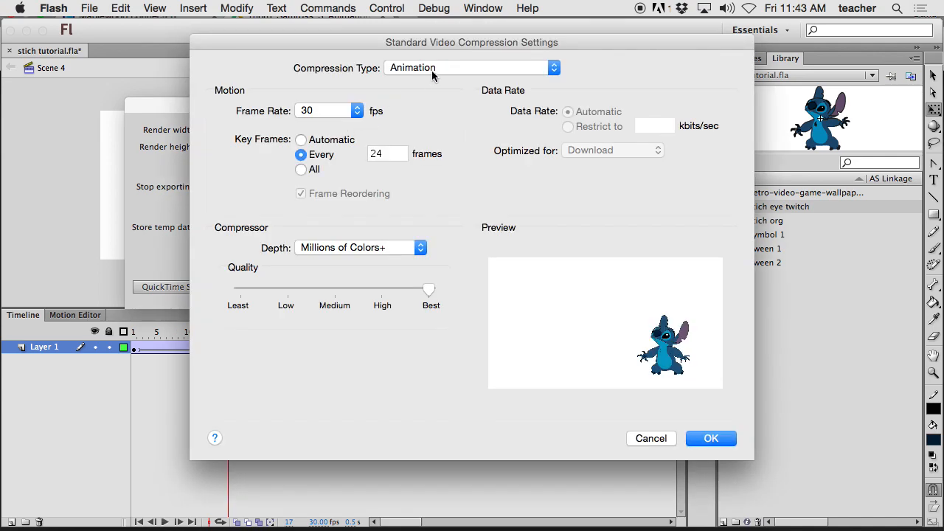
left_click(712, 440)
left_click(561, 369)
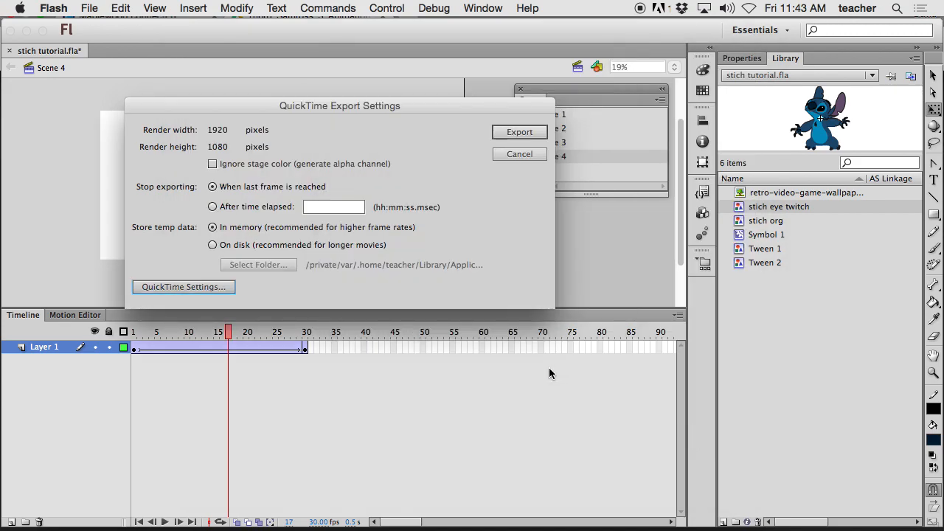
left_click(511, 131)
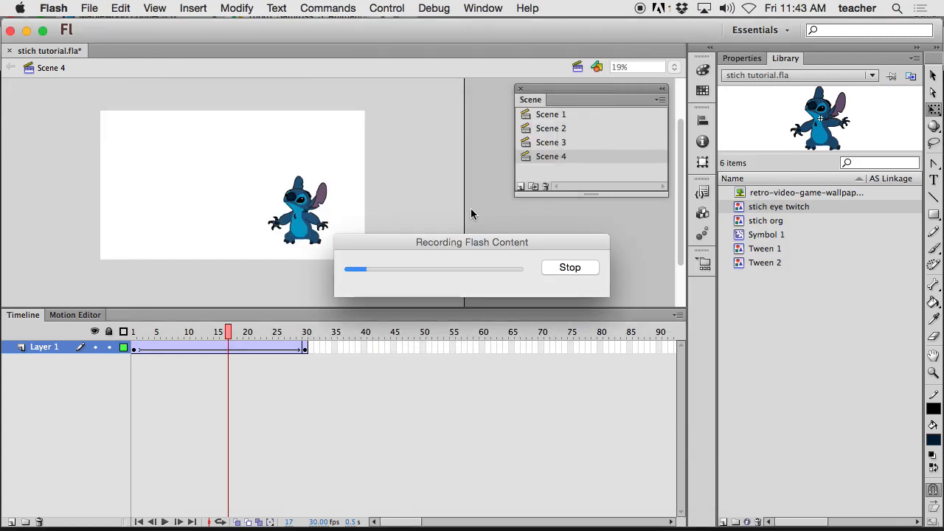